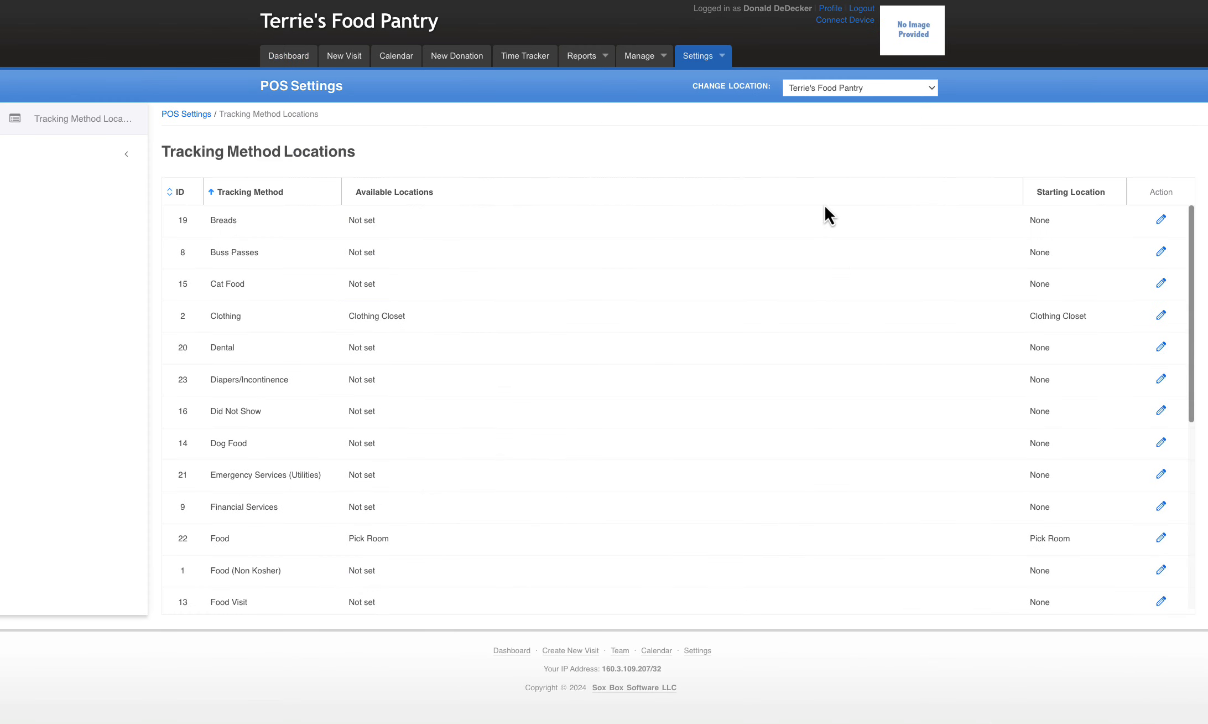
Review the Food tracking method's location options and save it with Pick Room as both the available and the starting location
left_click(705, 55)
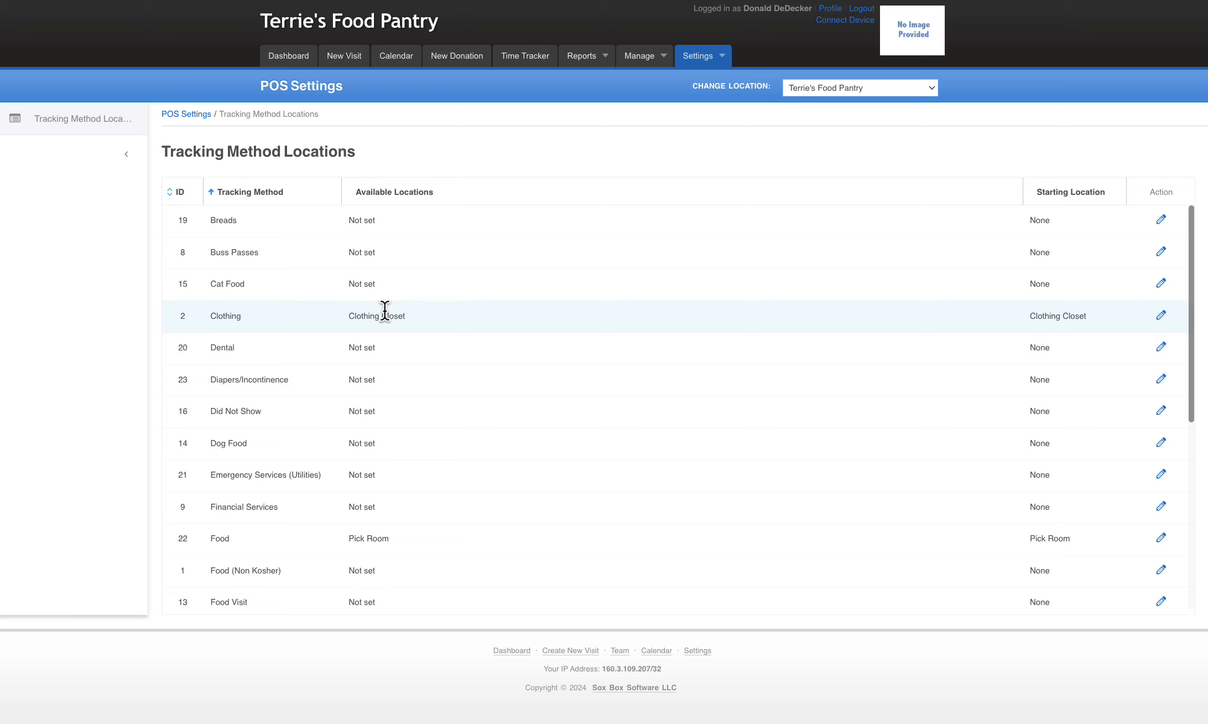
scroll(373, 324, "down", 3)
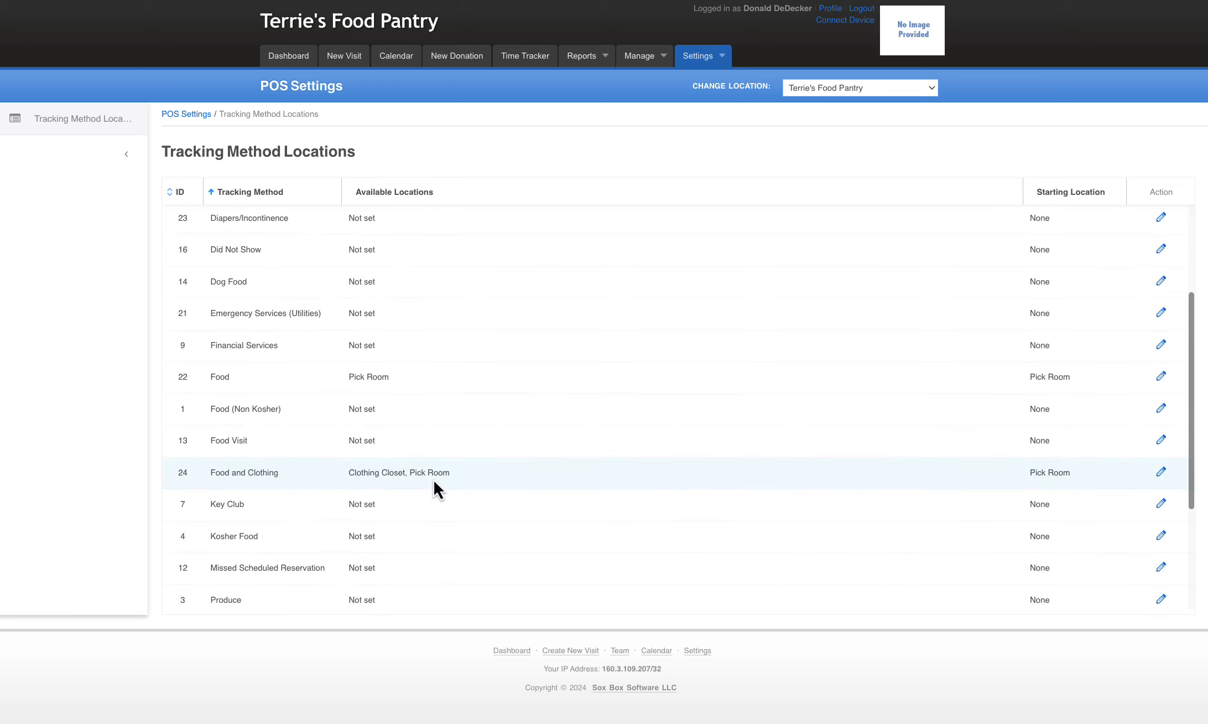
scroll(434, 481, "up", 3)
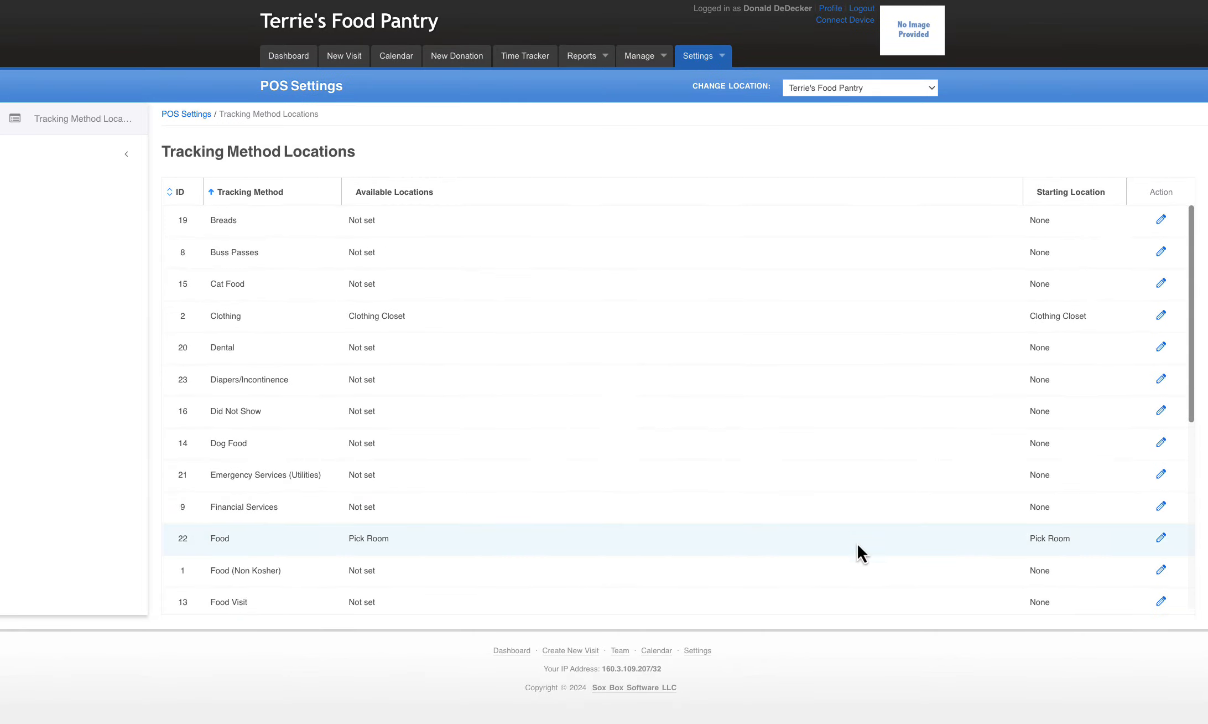
left_click(1161, 538)
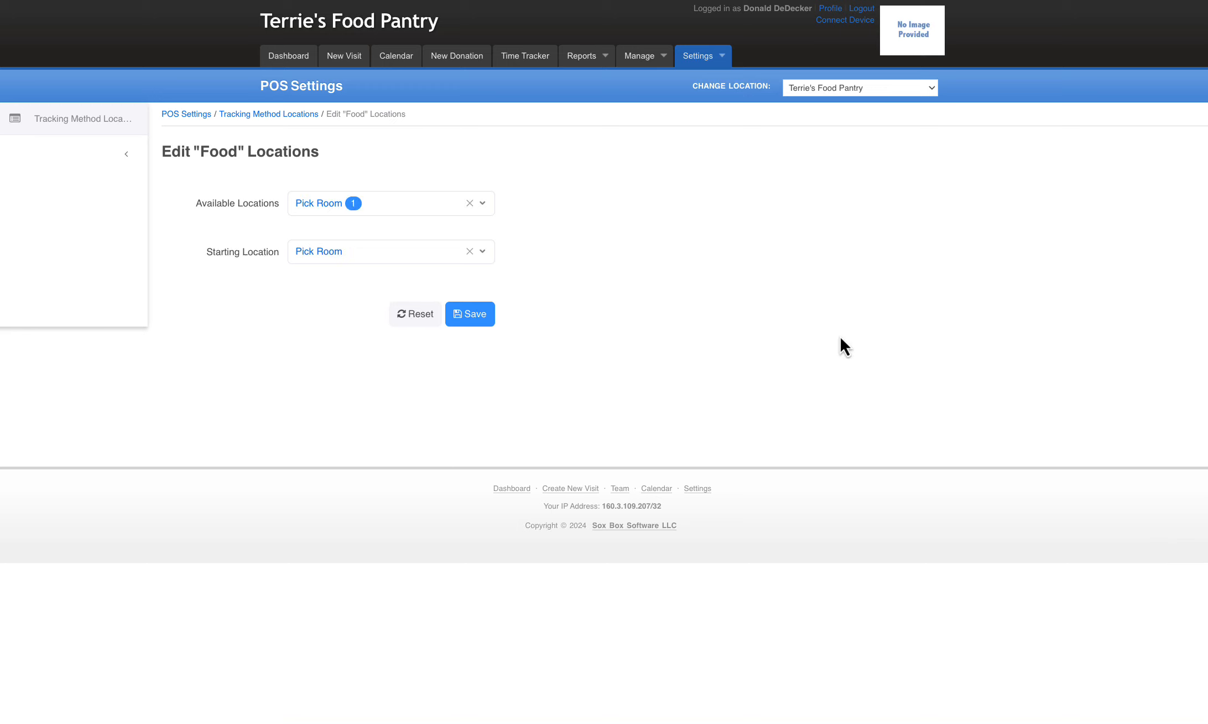
left_click(403, 213)
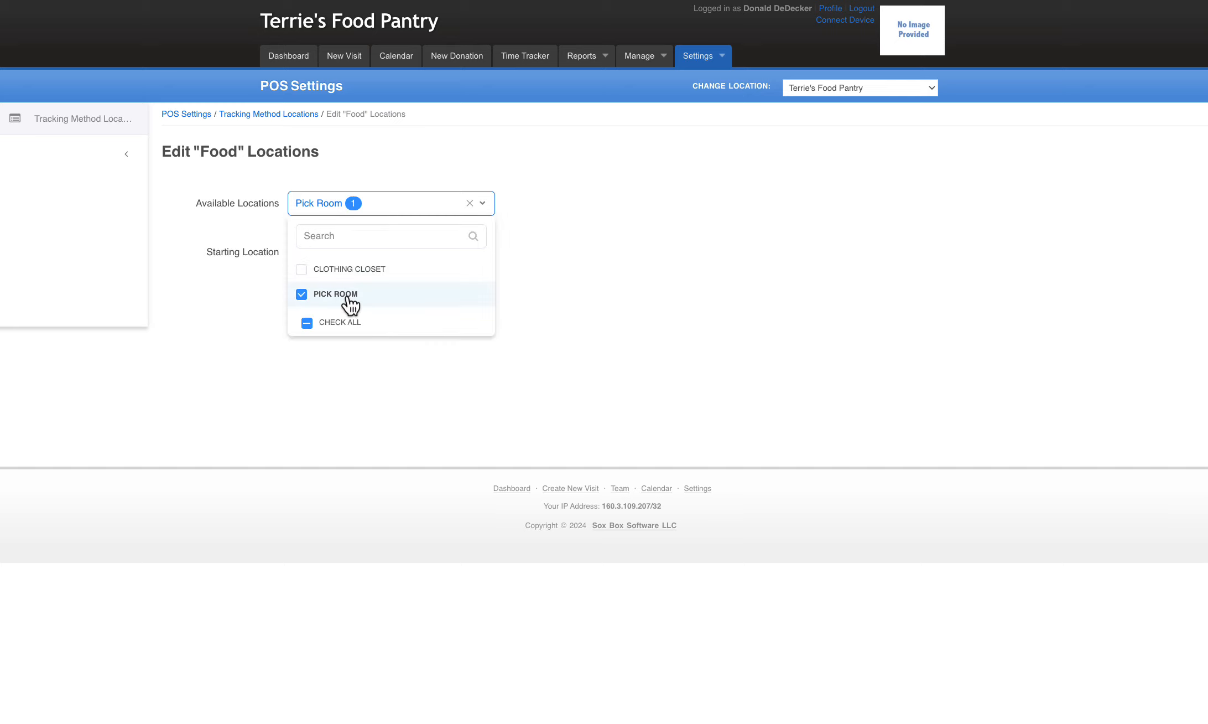
left_click(403, 211)
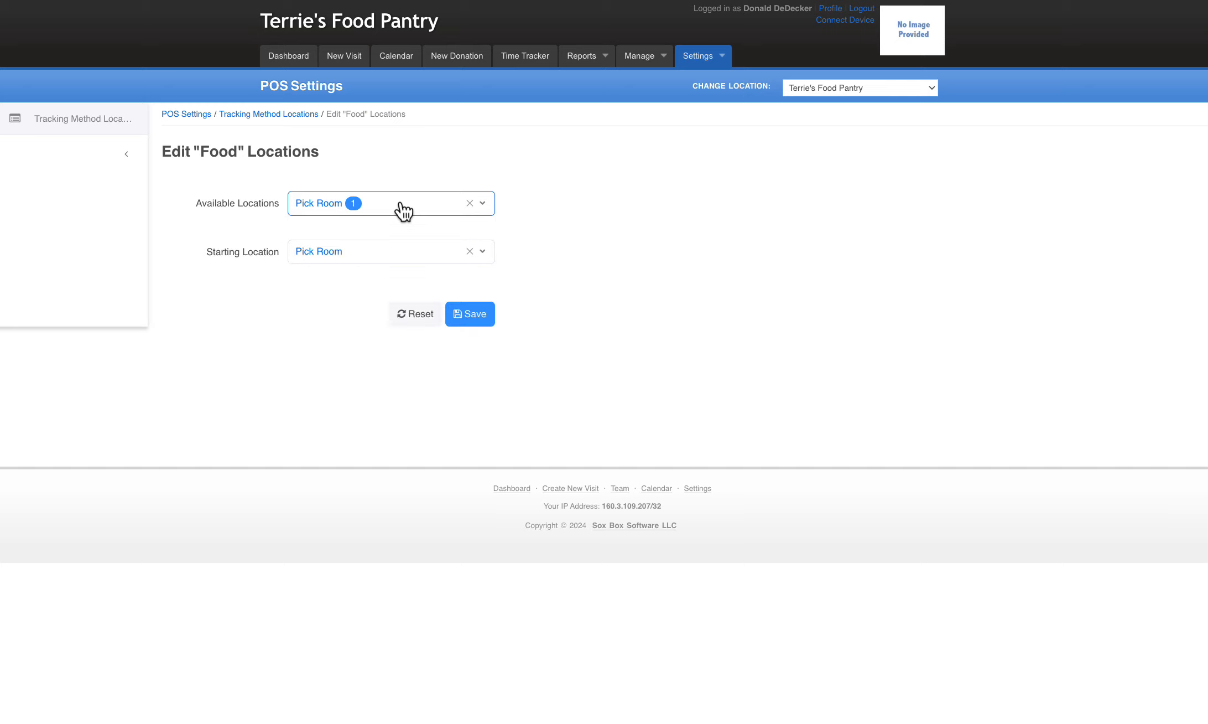
left_click(404, 210)
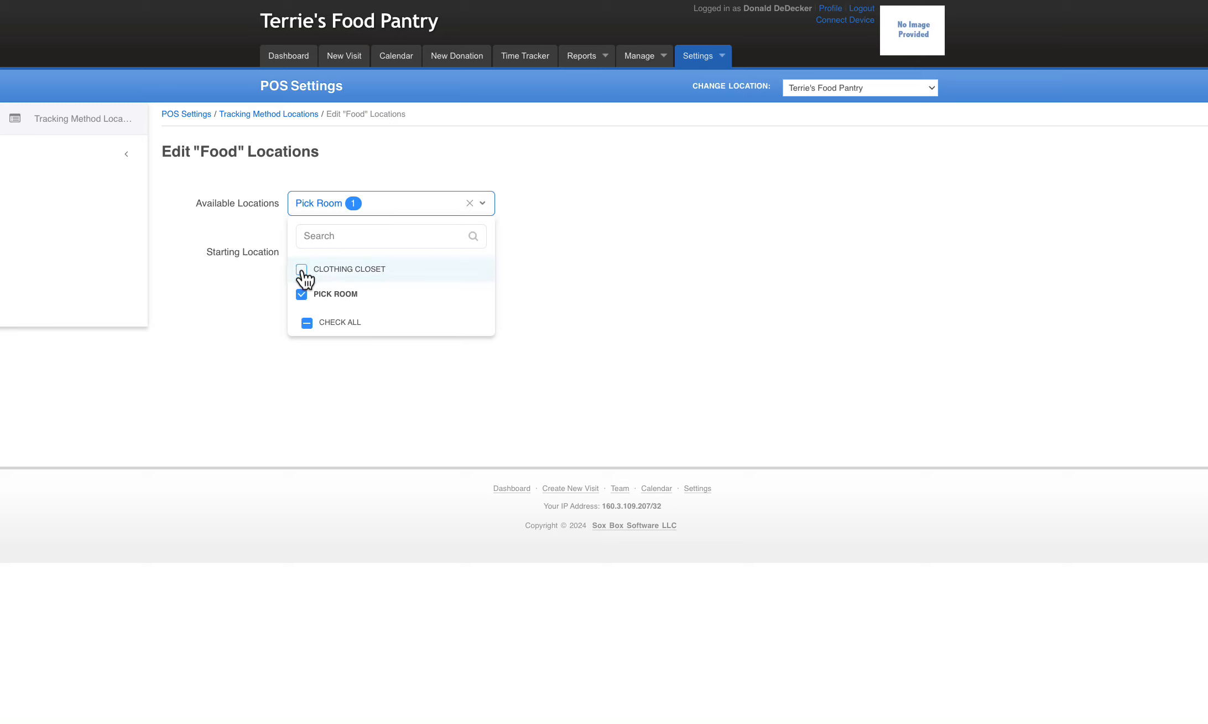
left_click(416, 210)
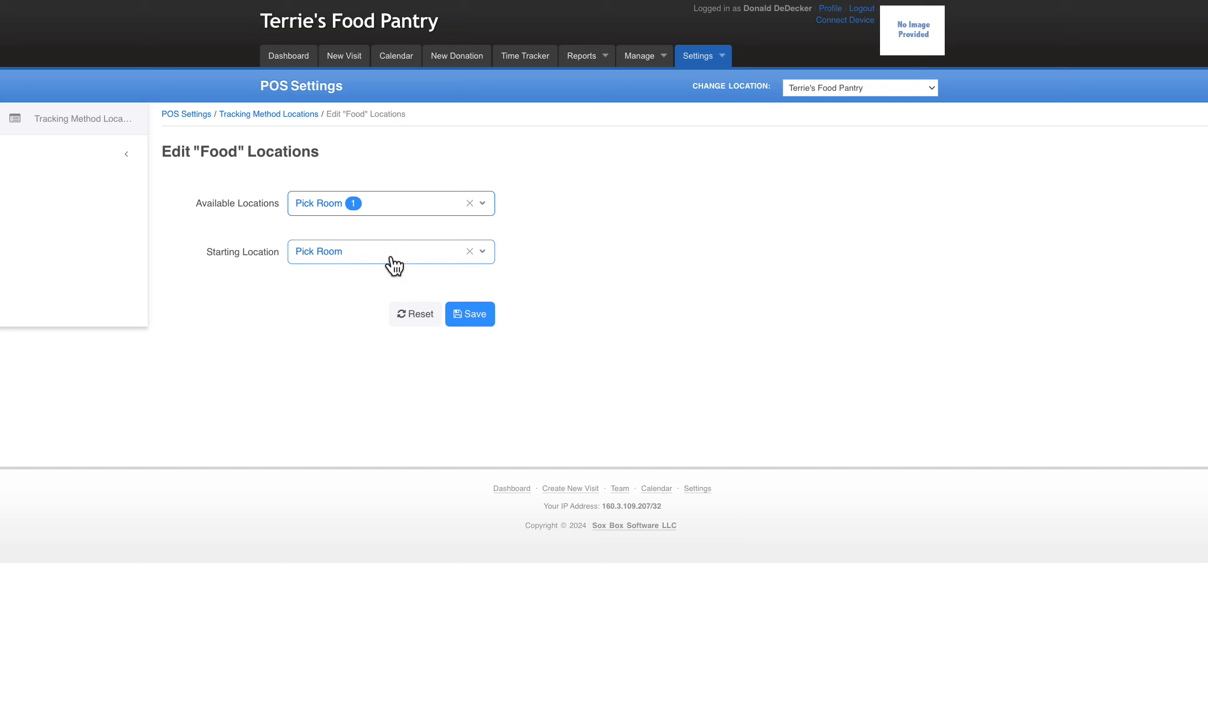
left_click(386, 209)
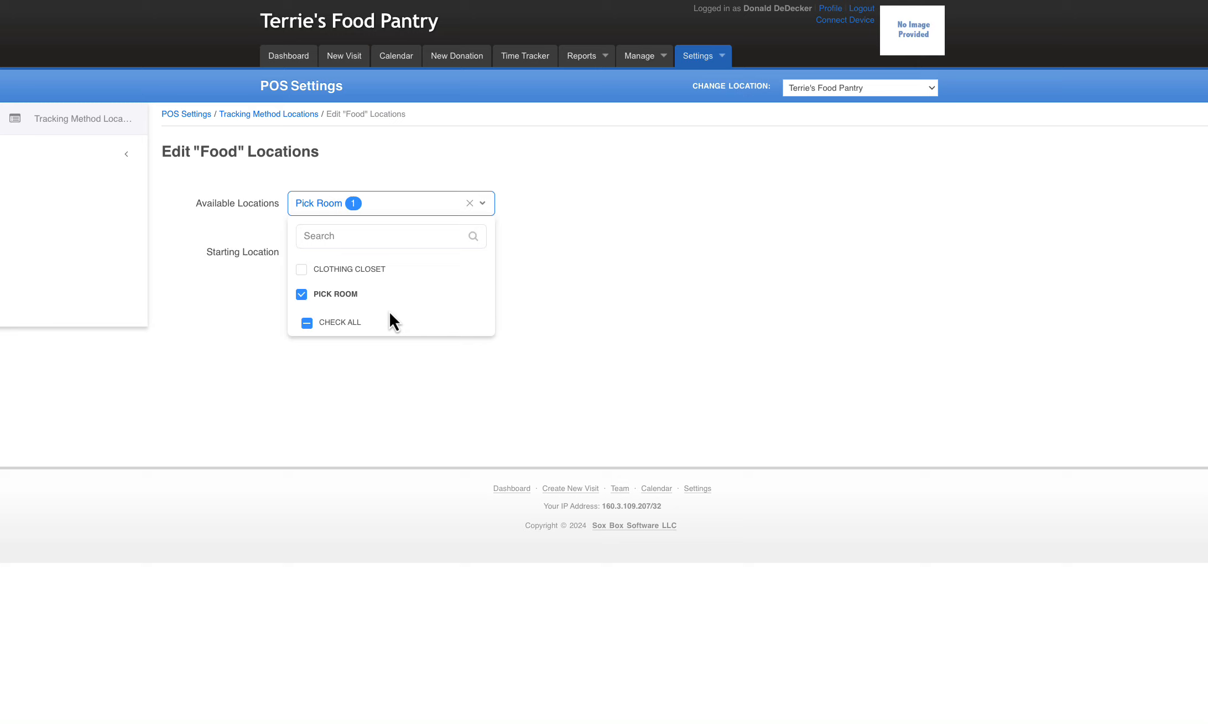
left_click(535, 201)
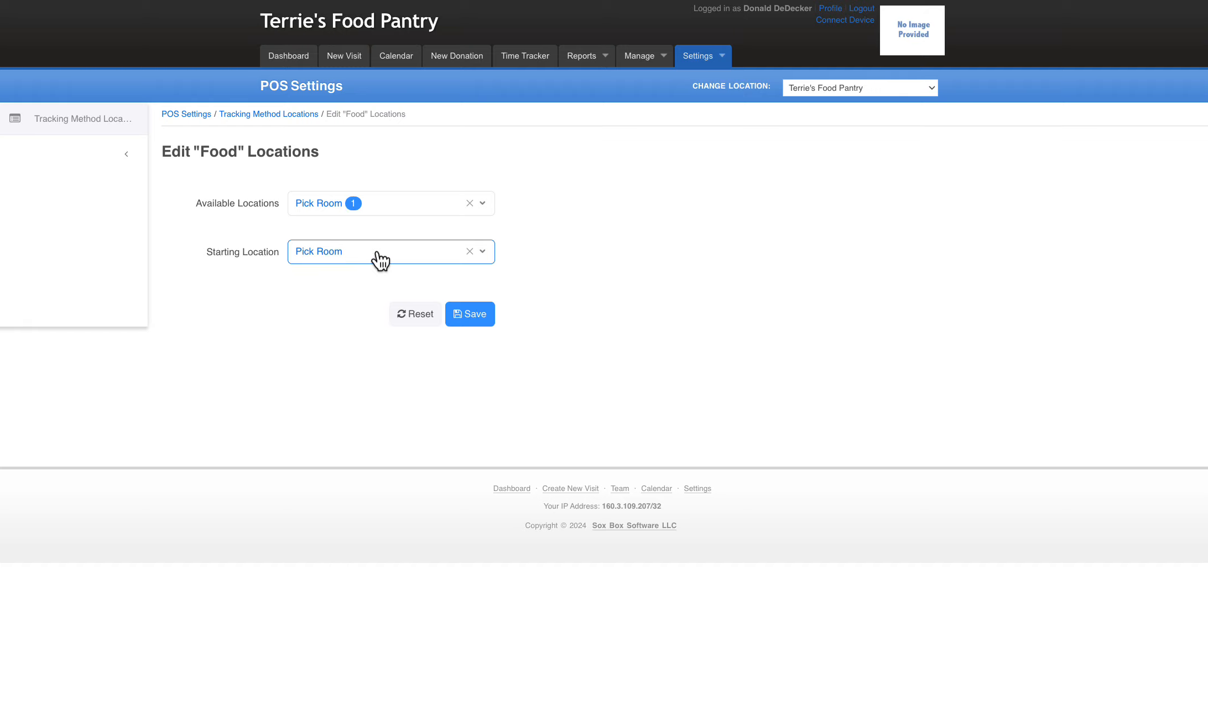
left_click(469, 315)
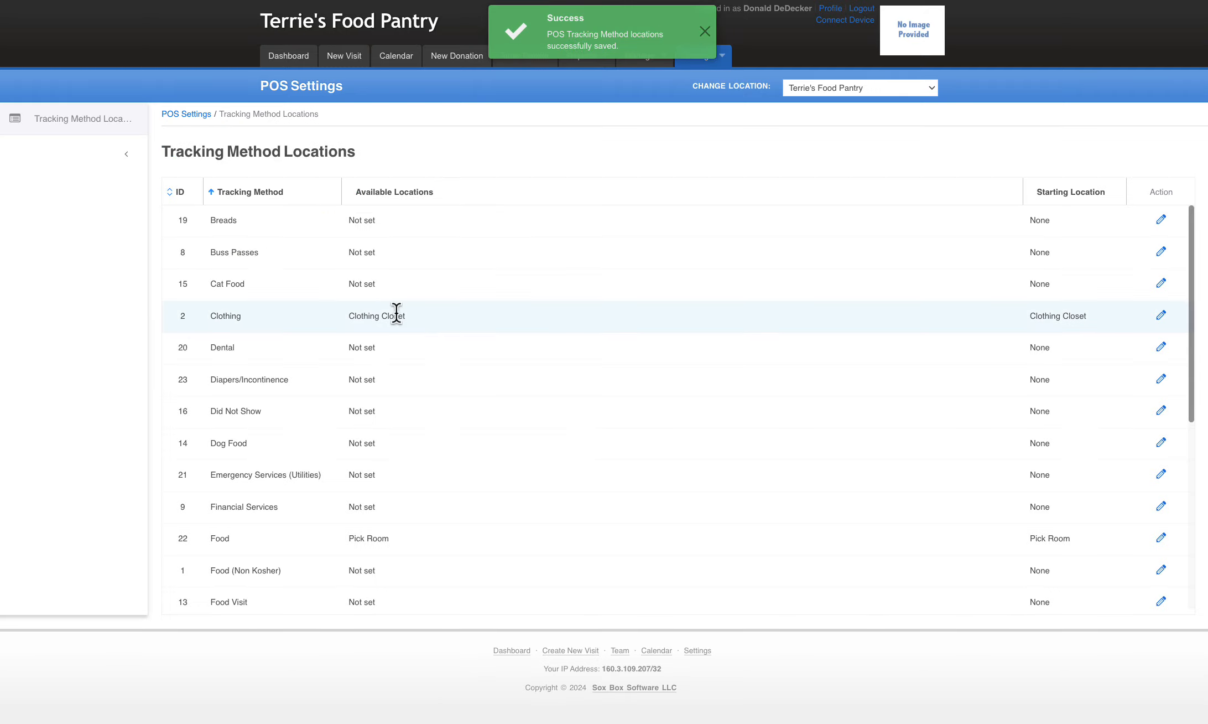
Review the Clothing tracking method's location options and save it with Clothing Closet as the available and starting location
left_click(1161, 315)
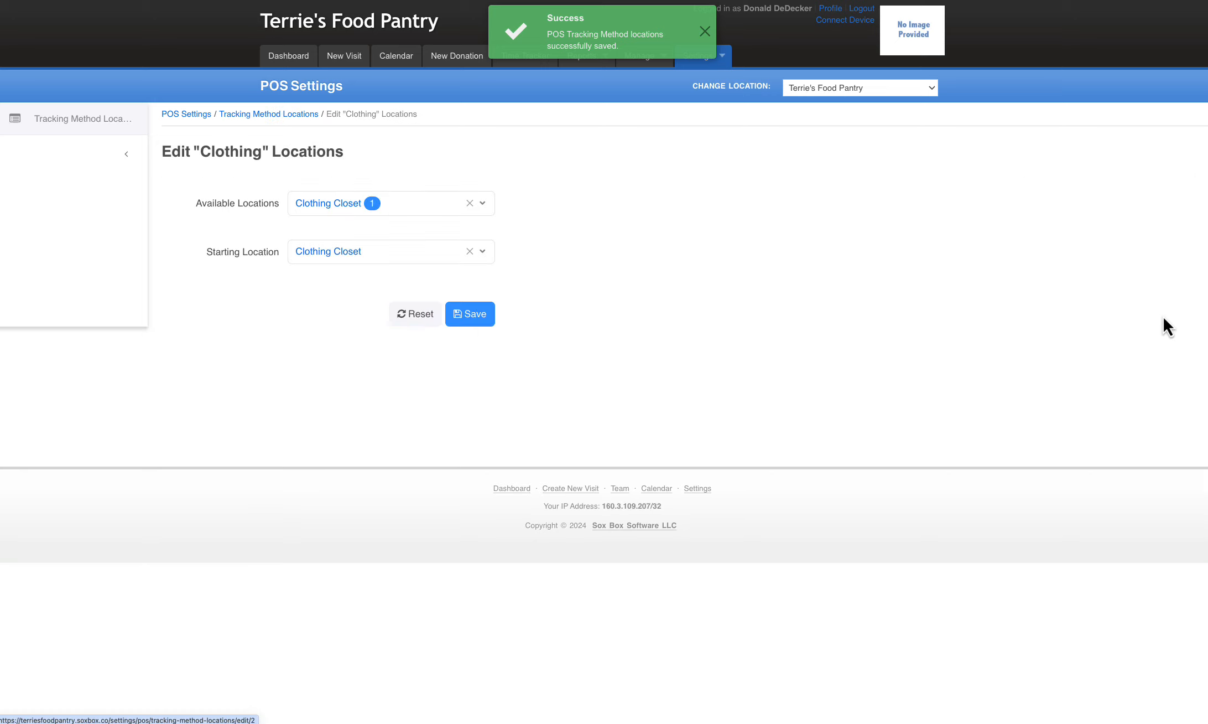
left_click(422, 211)
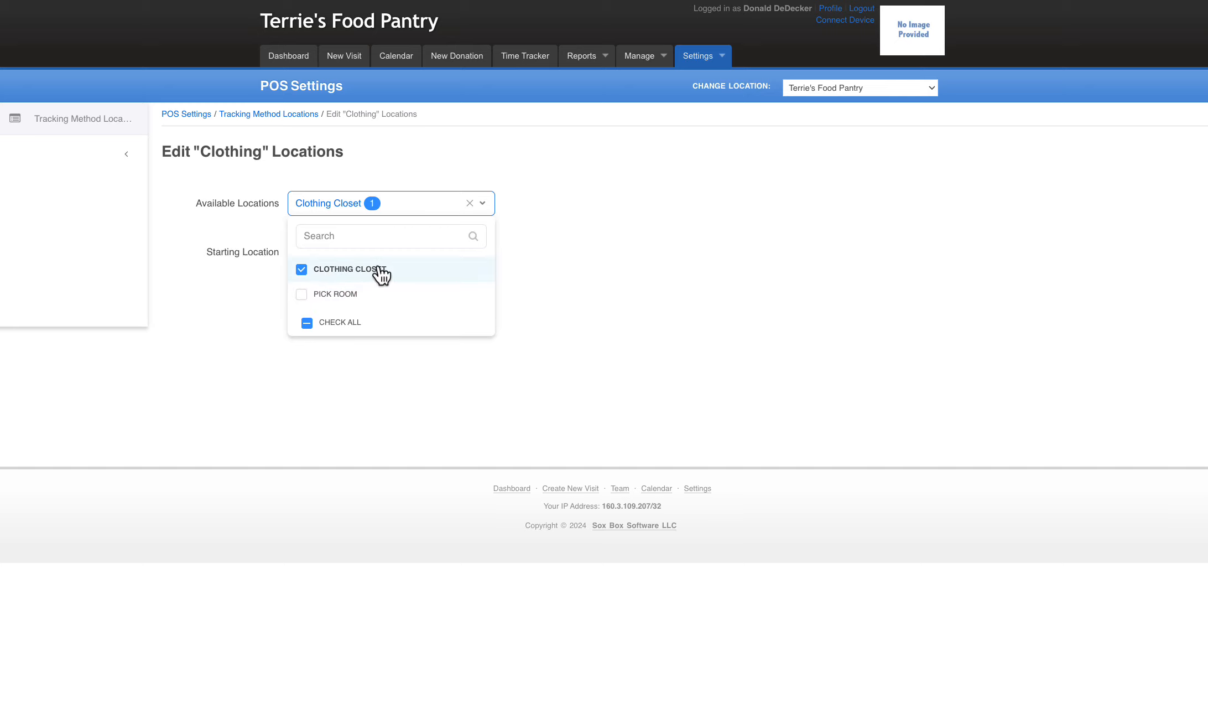
left_click(569, 255)
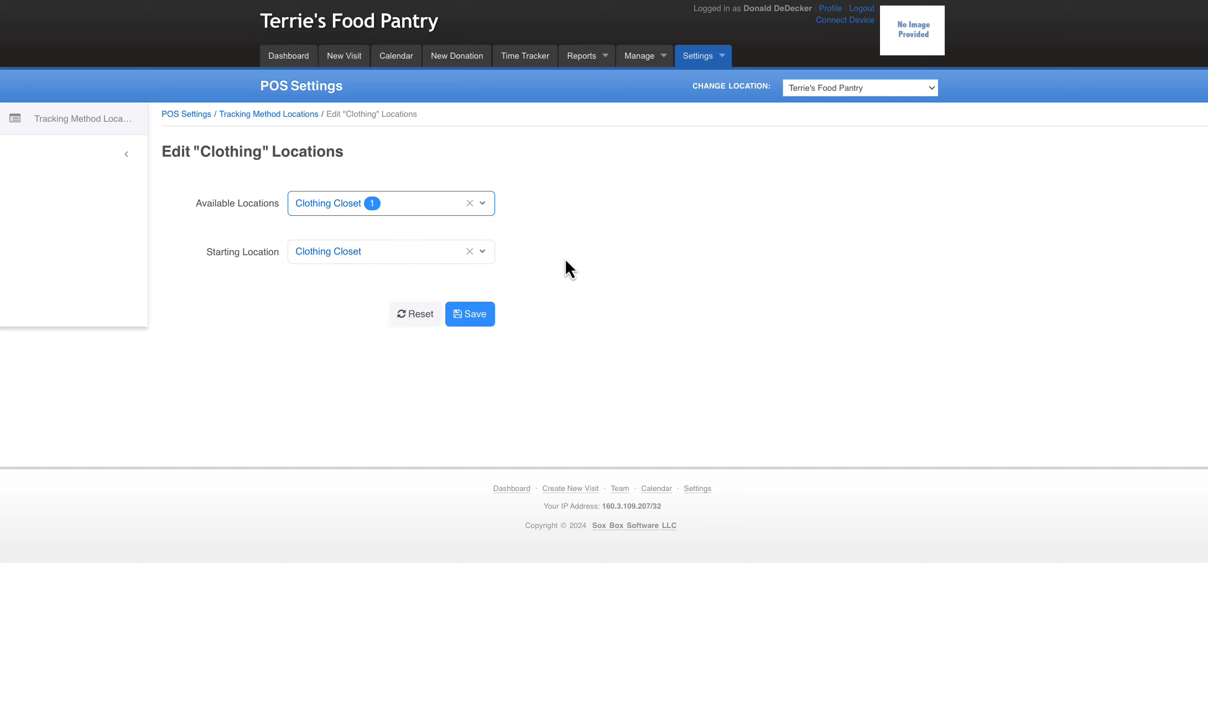
left_click(376, 255)
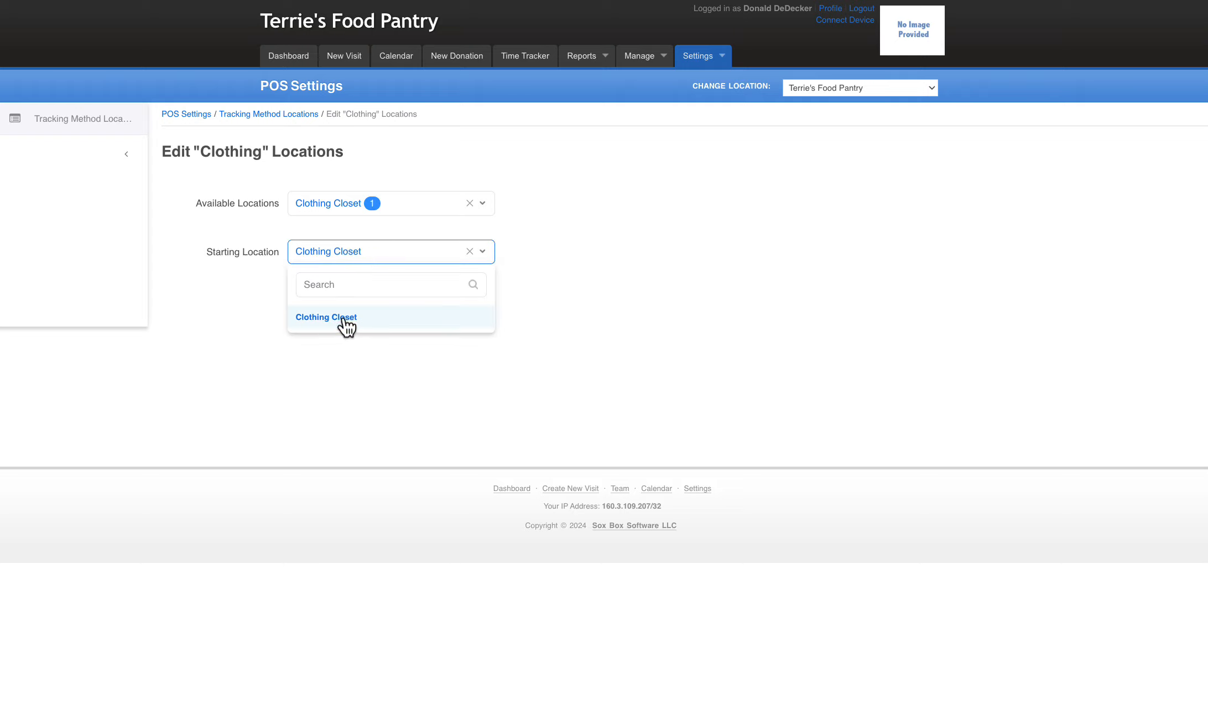
left_click(573, 315)
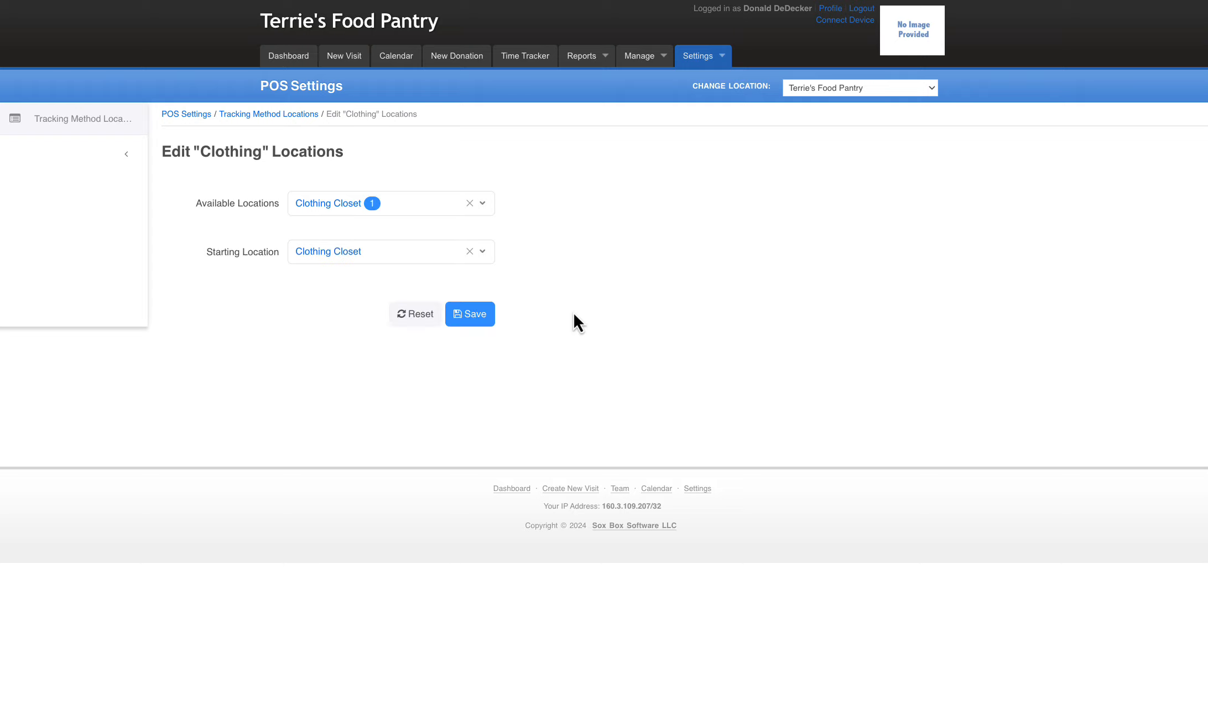
left_click(472, 321)
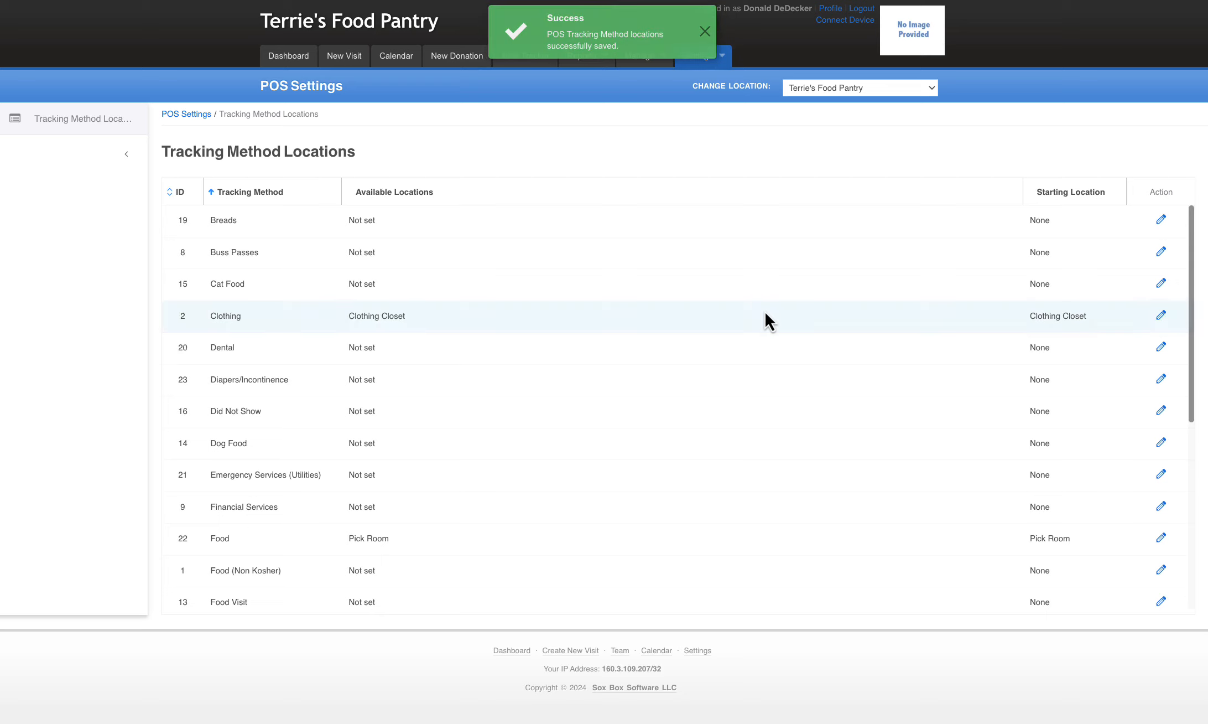
Set the Food and Clothing tracking method's starting location to Clothing Closet, keeping Clothing Closet and Pick Room available, and save
scroll(543, 429, "down", 1)
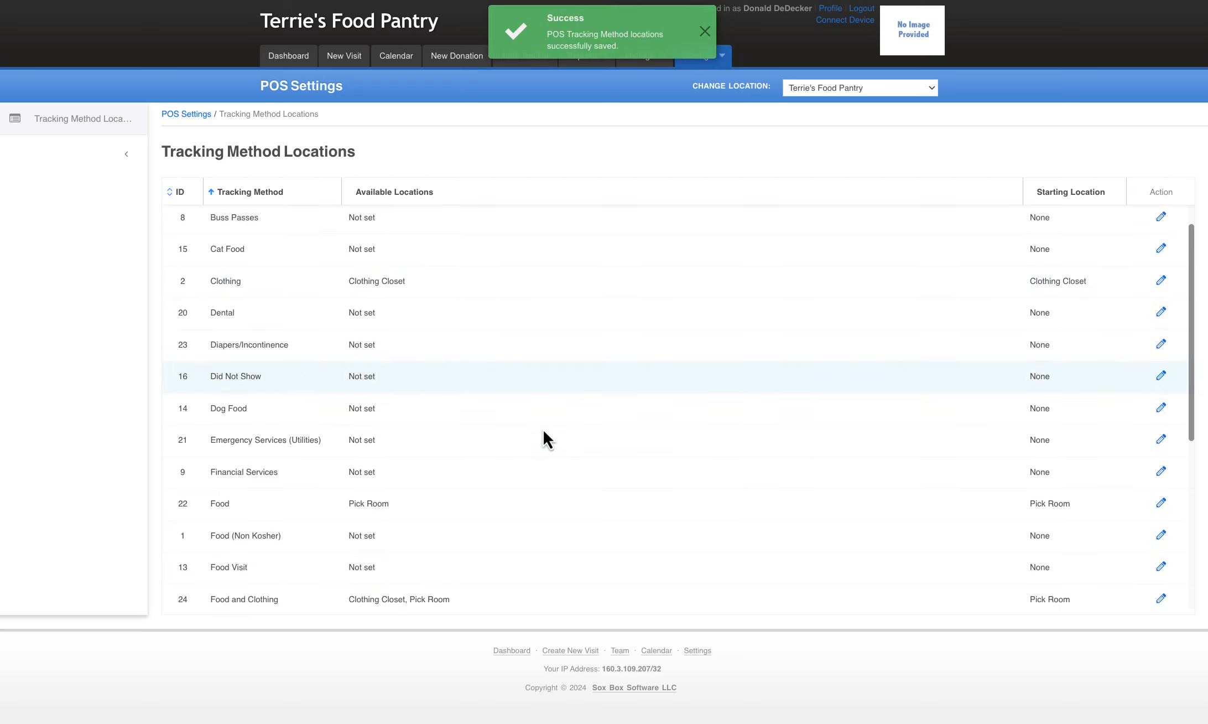
scroll(543, 437, "down", 3)
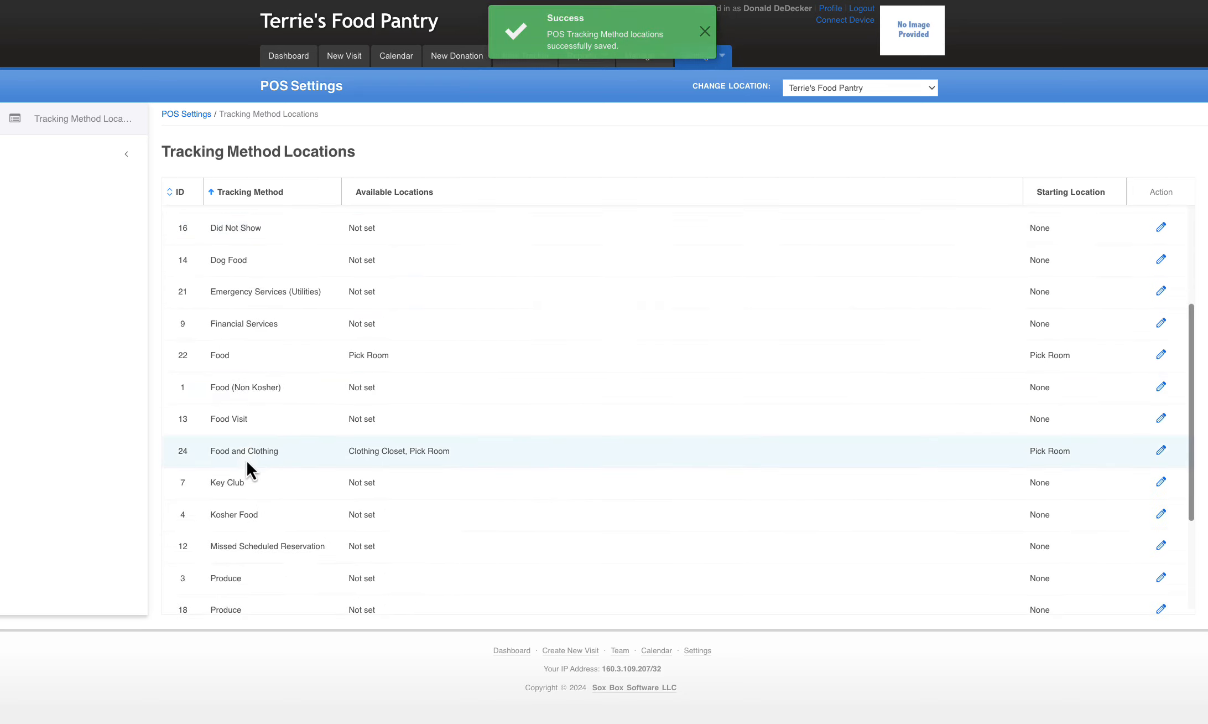
left_click(1161, 451)
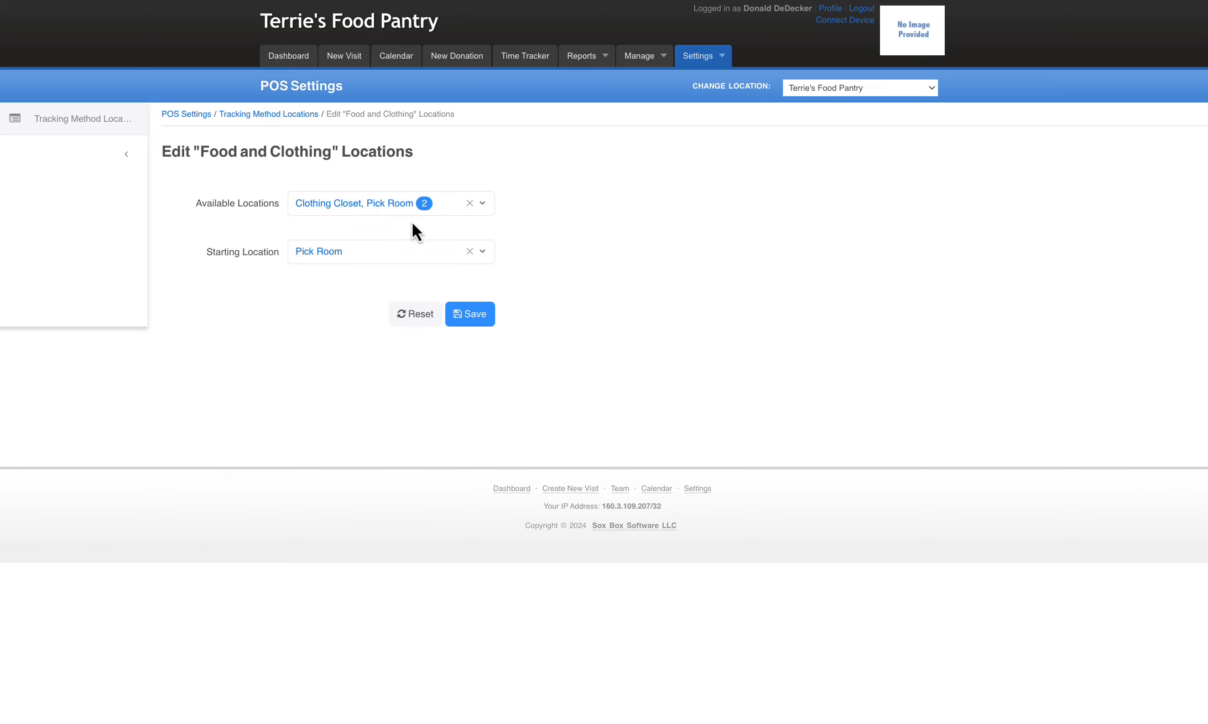
left_click(401, 209)
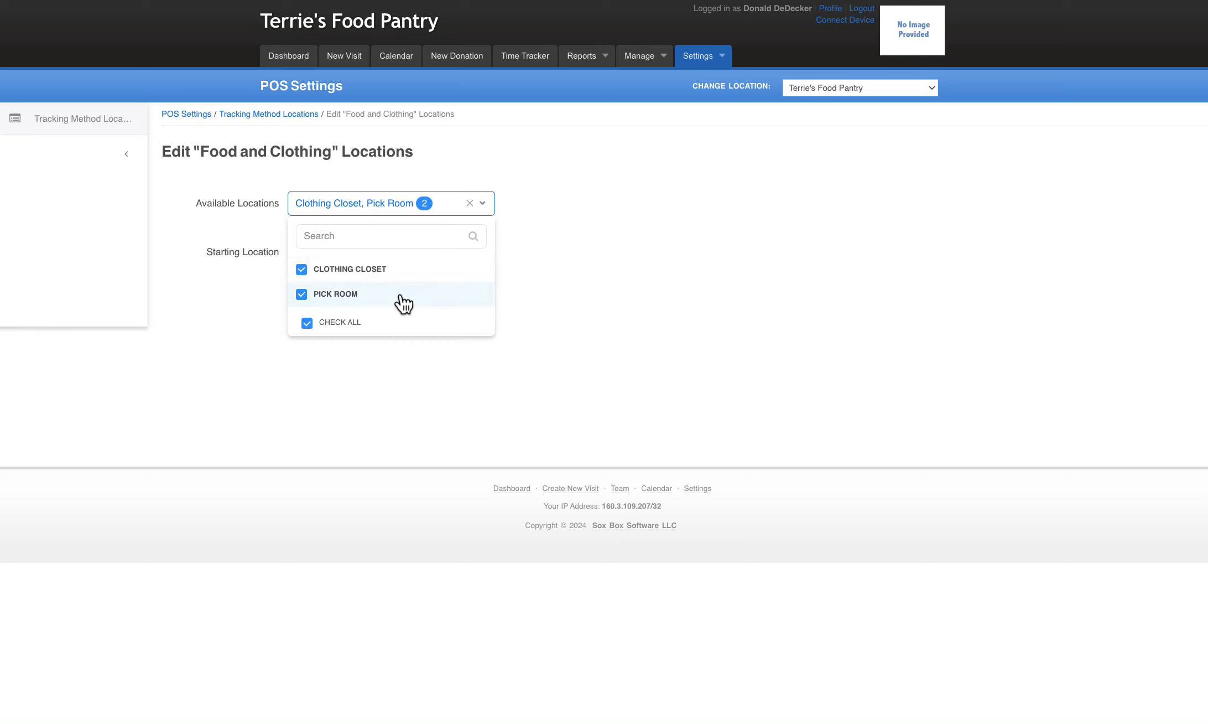
left_click(610, 293)
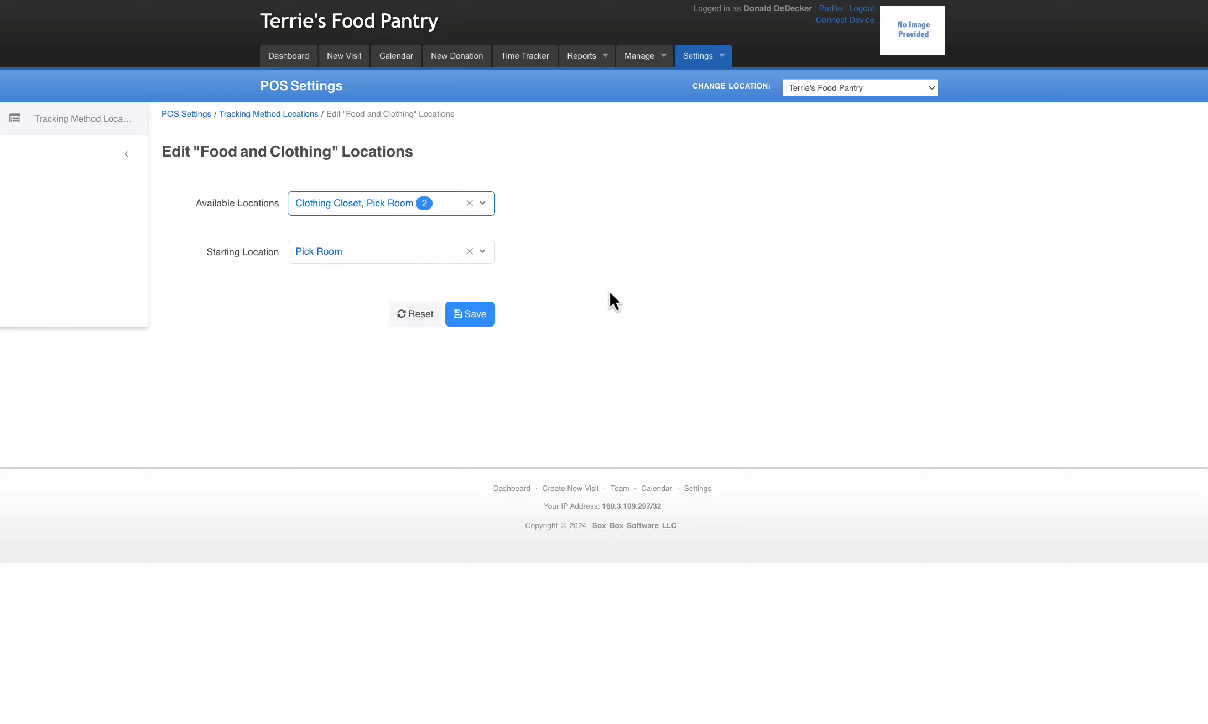
left_click(383, 259)
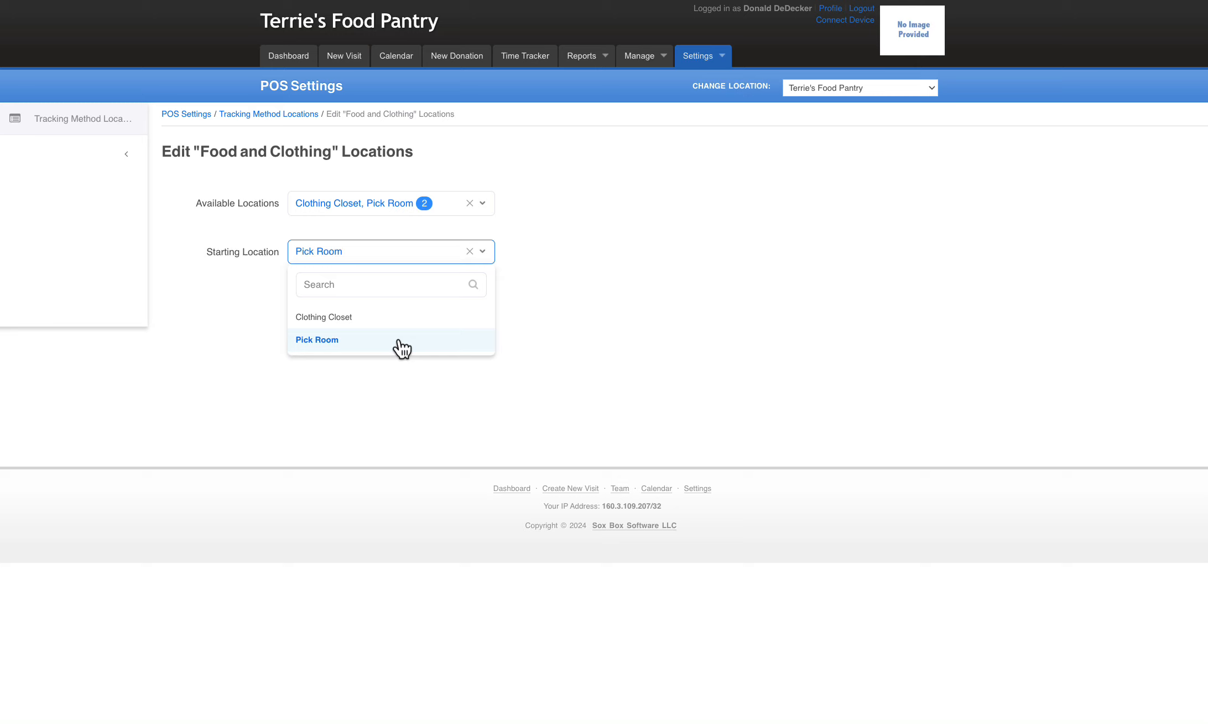
left_click(389, 317)
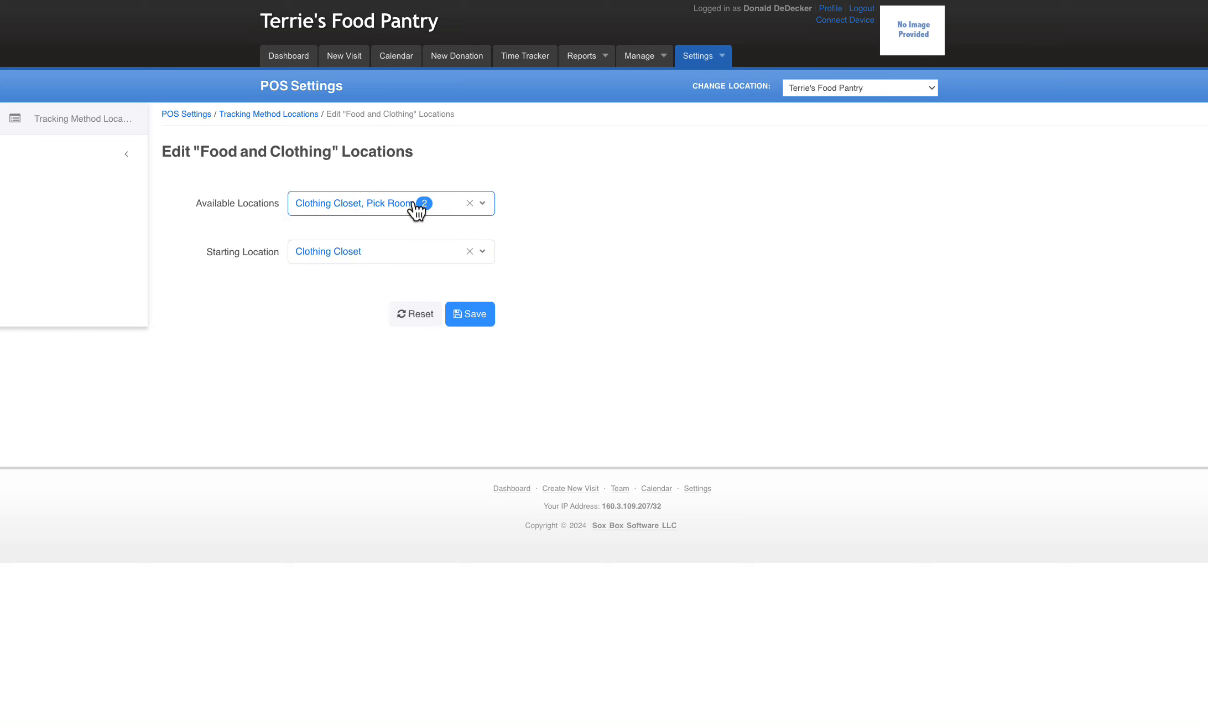
left_click(479, 319)
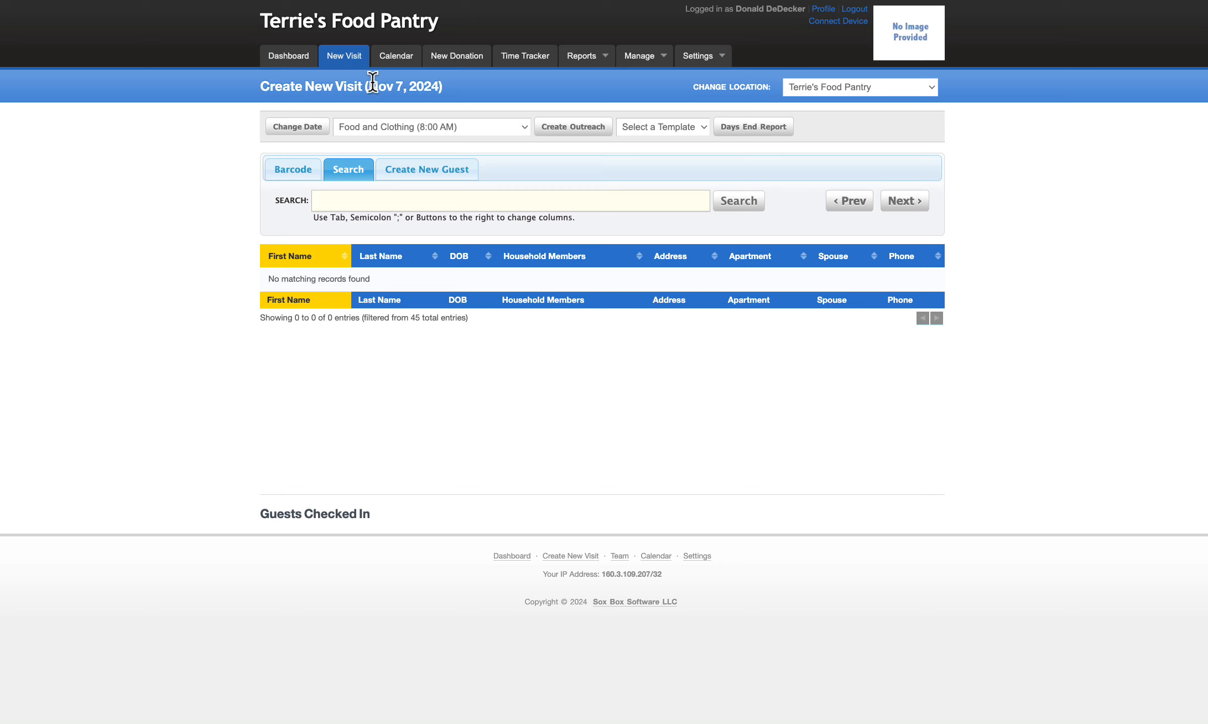
For the Food and Clothing (8:00 AM) outreach, search the guests with "d;" and open a new visit for the first listed guest
left_click(409, 131)
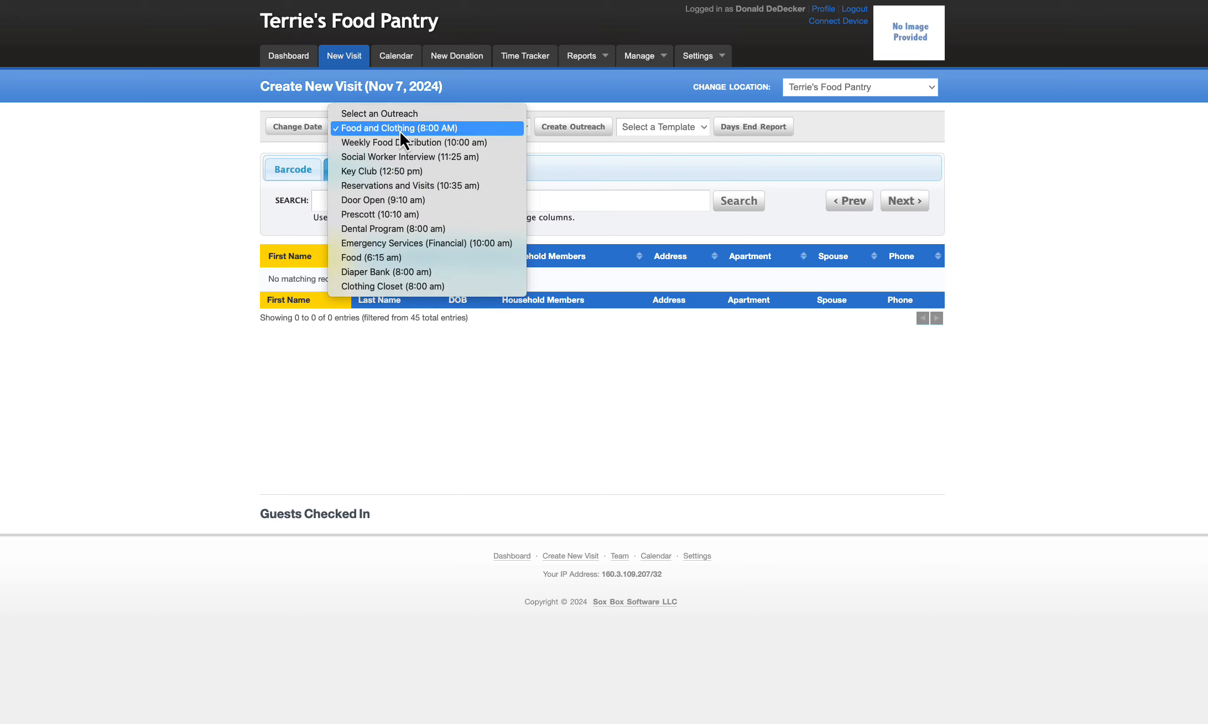
left_click(400, 131)
left_click(347, 205)
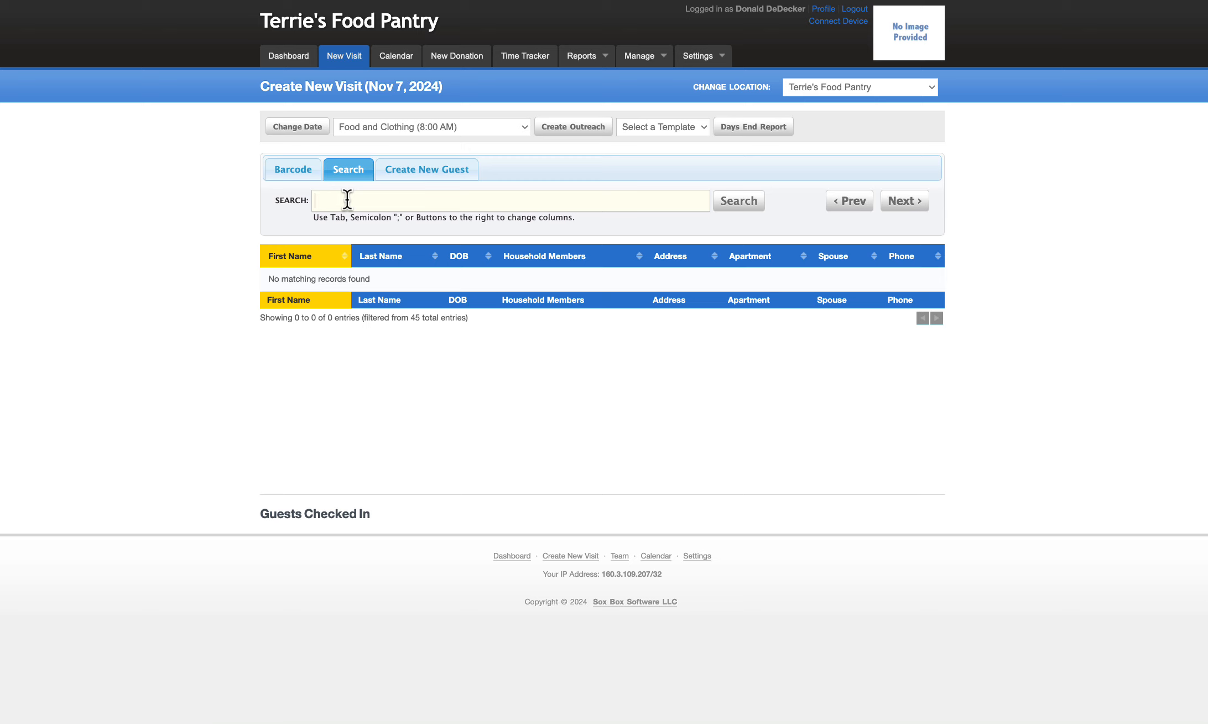
type("d;")
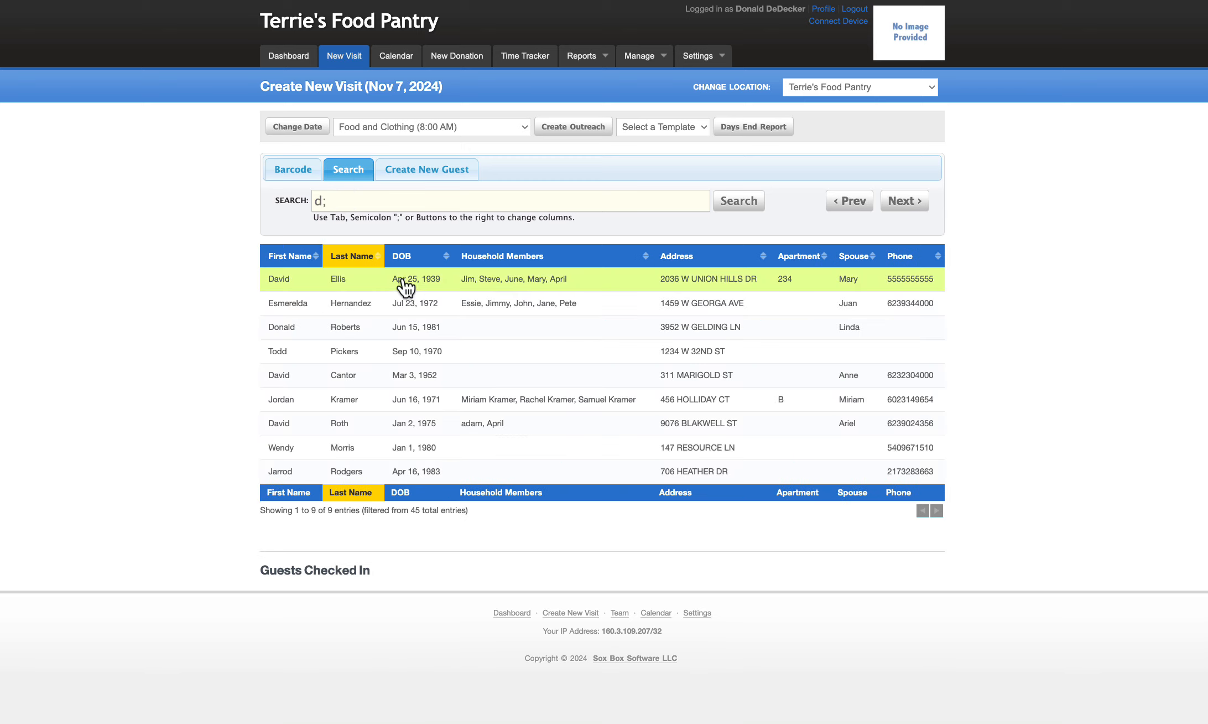
left_click(410, 286)
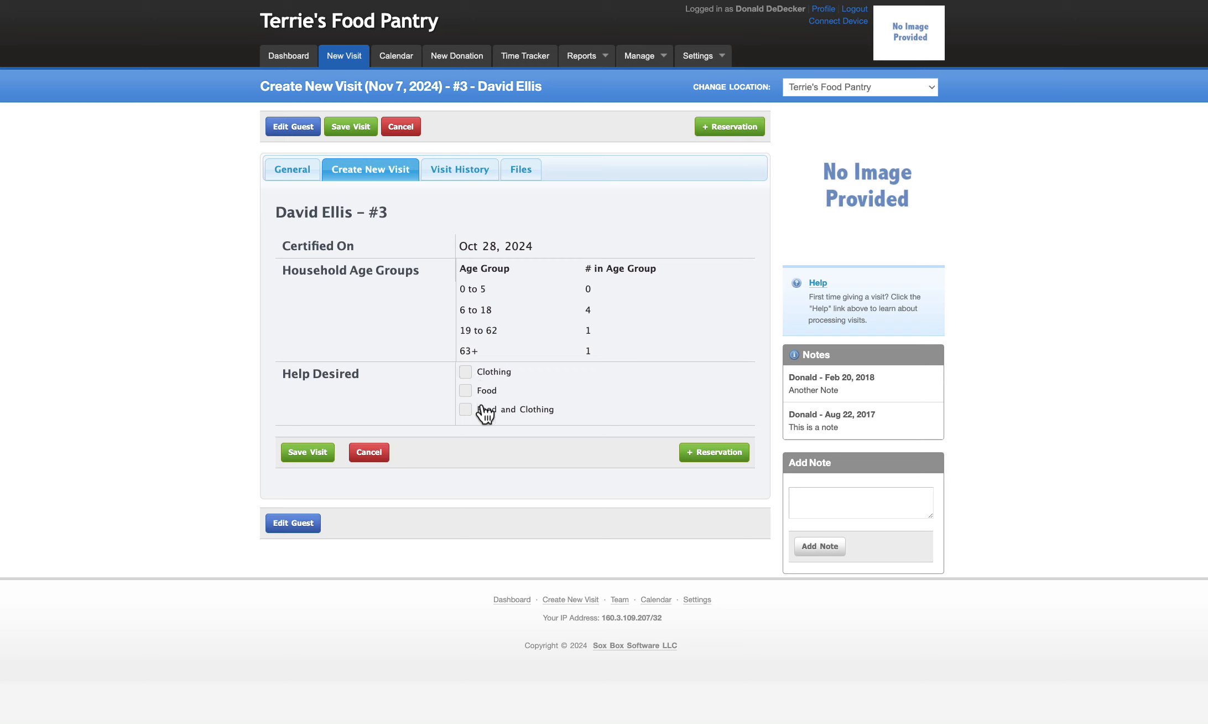
Mark Clothing, Food, and Food and Clothing as the help desired and save the visit
left_click(465, 371)
left_click(466, 390)
left_click(466, 410)
left_click(308, 456)
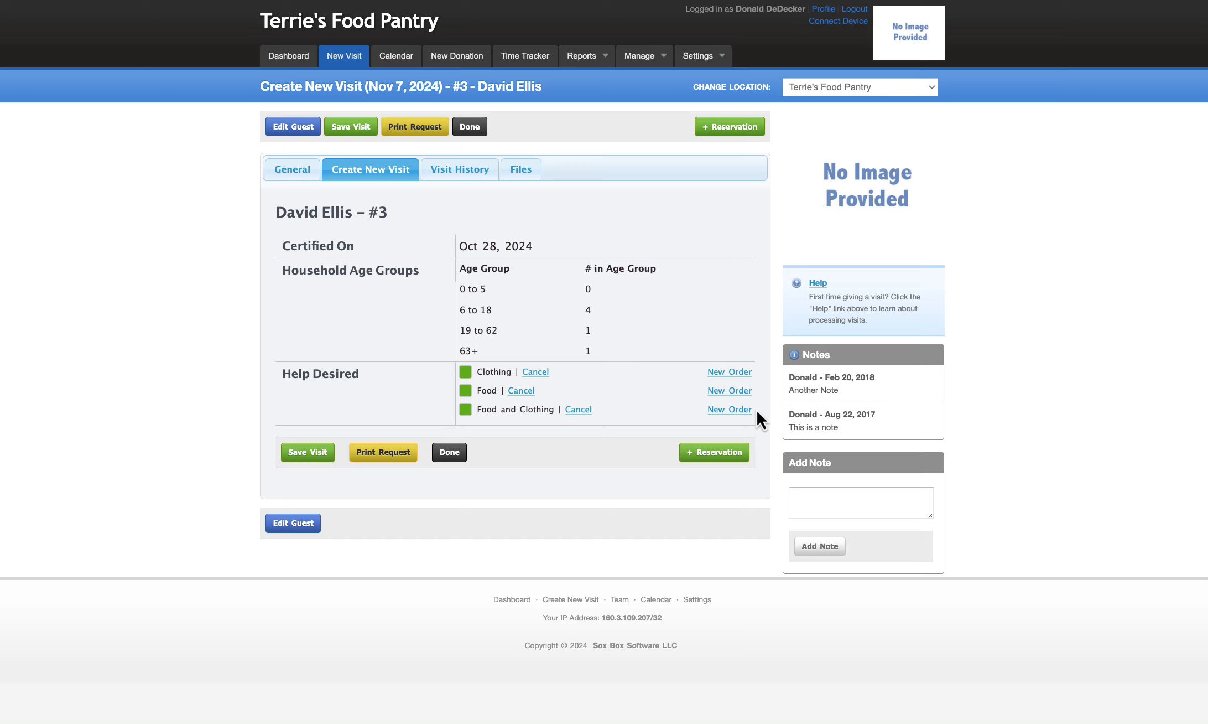
Open a new order for Clothing, check which locations it offers, and return to the visit
left_click(739, 381)
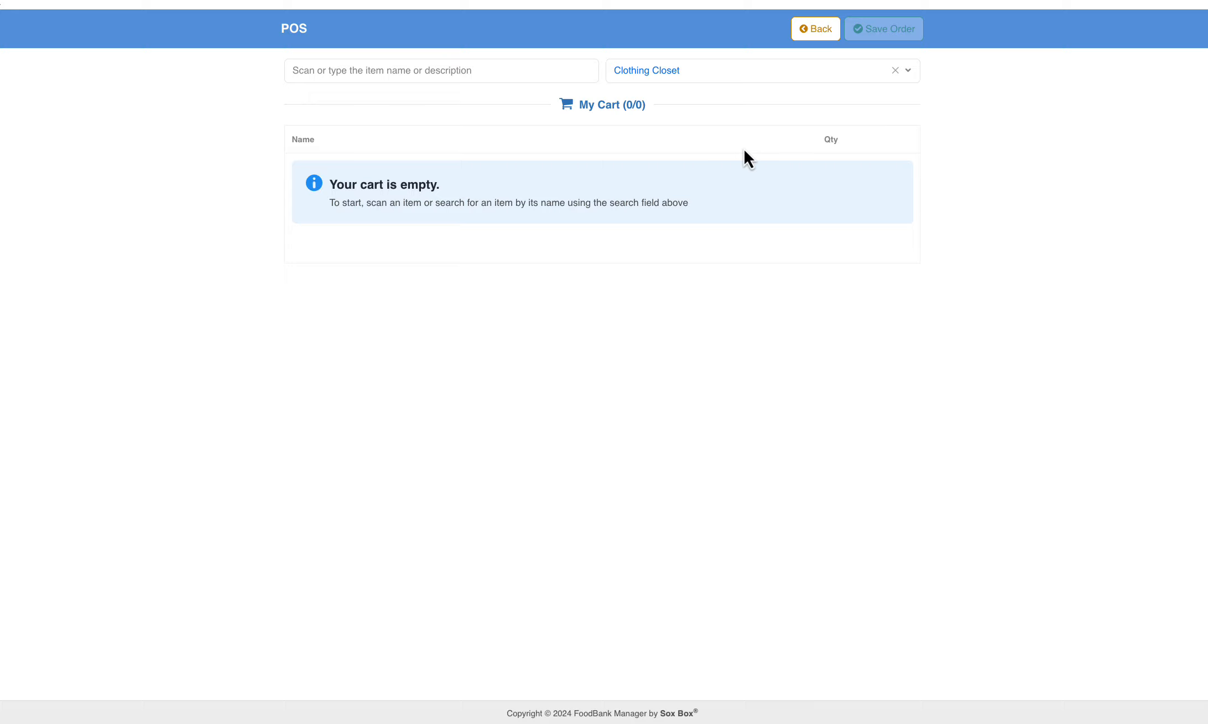
left_click(789, 83)
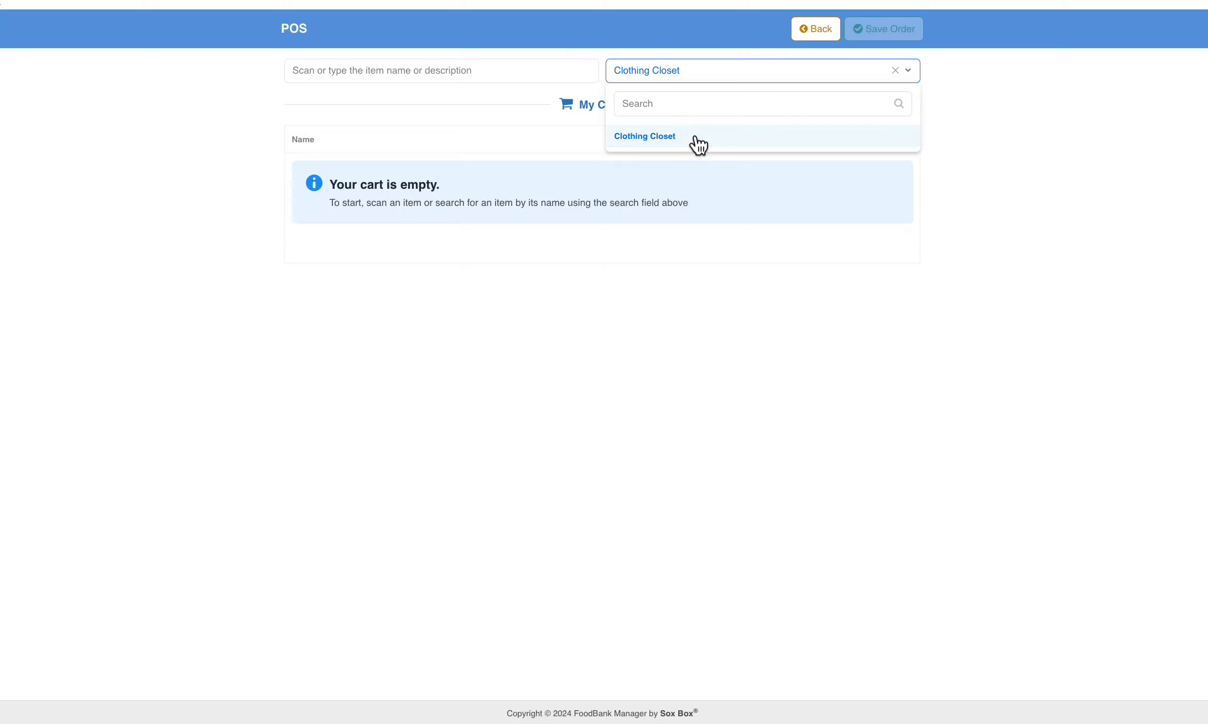
left_click(815, 31)
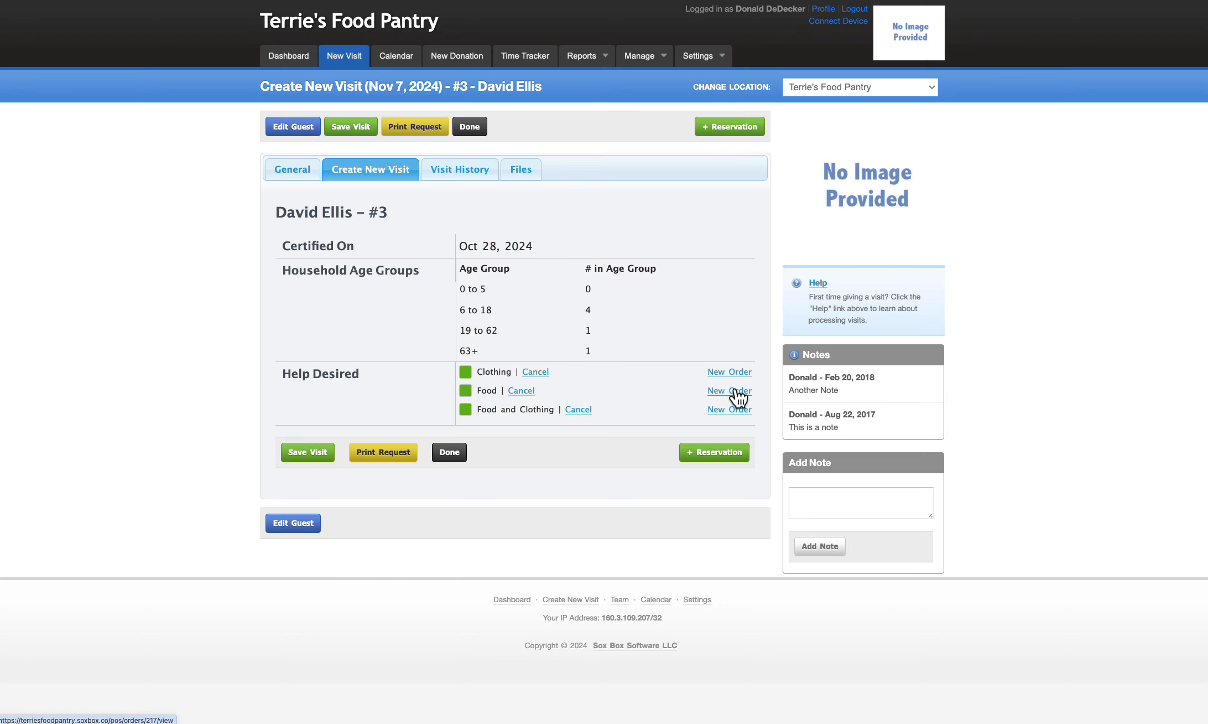
Open a new order for Food, check which locations it offers, and return to the visit
left_click(737, 390)
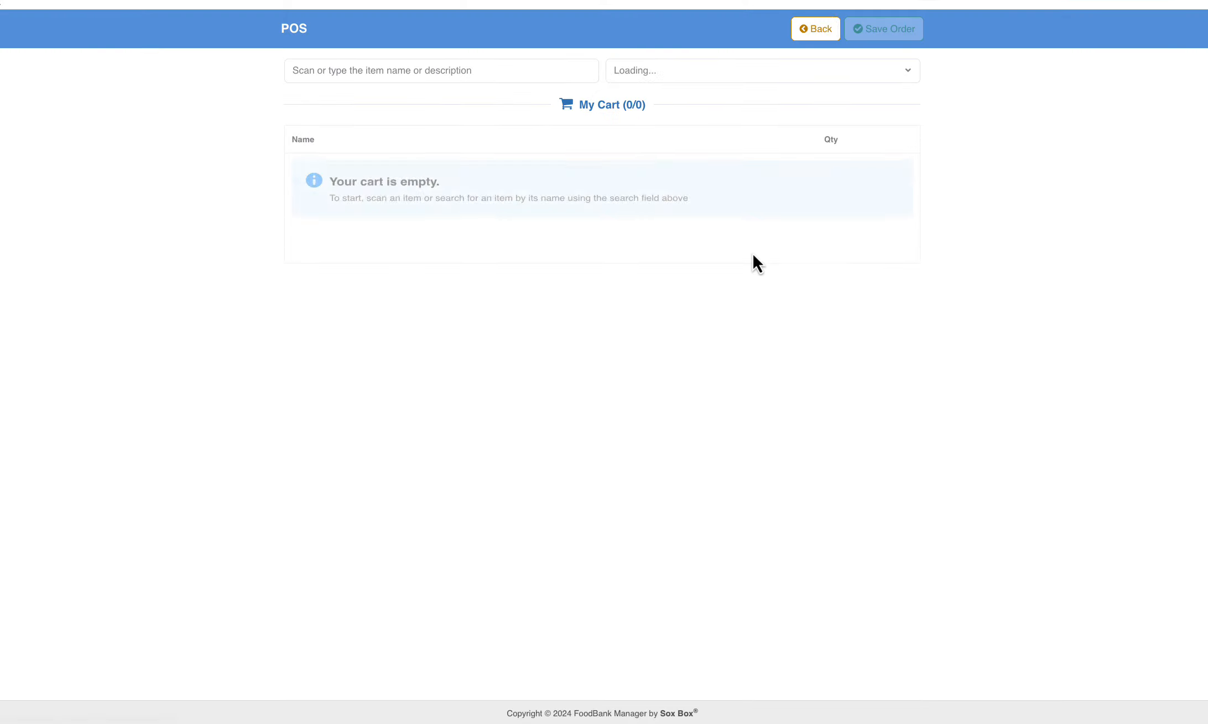
left_click(763, 83)
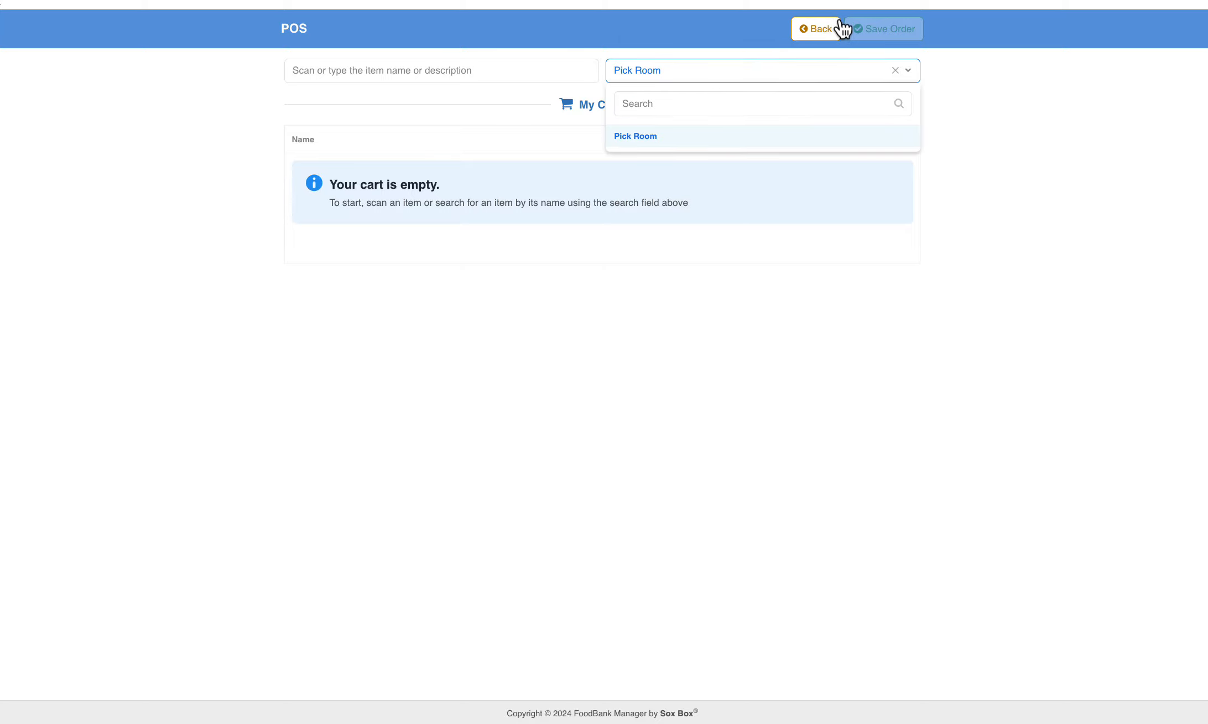
left_click(827, 38)
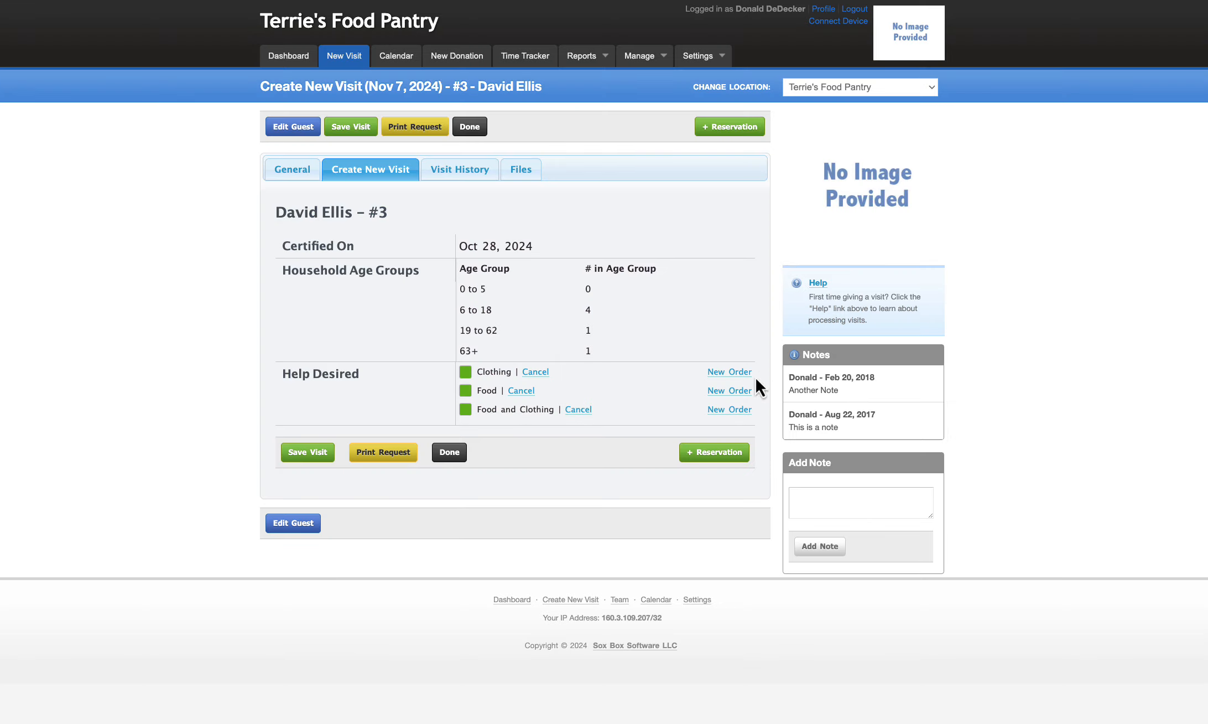
Open a new order for Food and Clothing, switch its location to Pick Room and back to Clothing Closet, and return to the visit
left_click(740, 412)
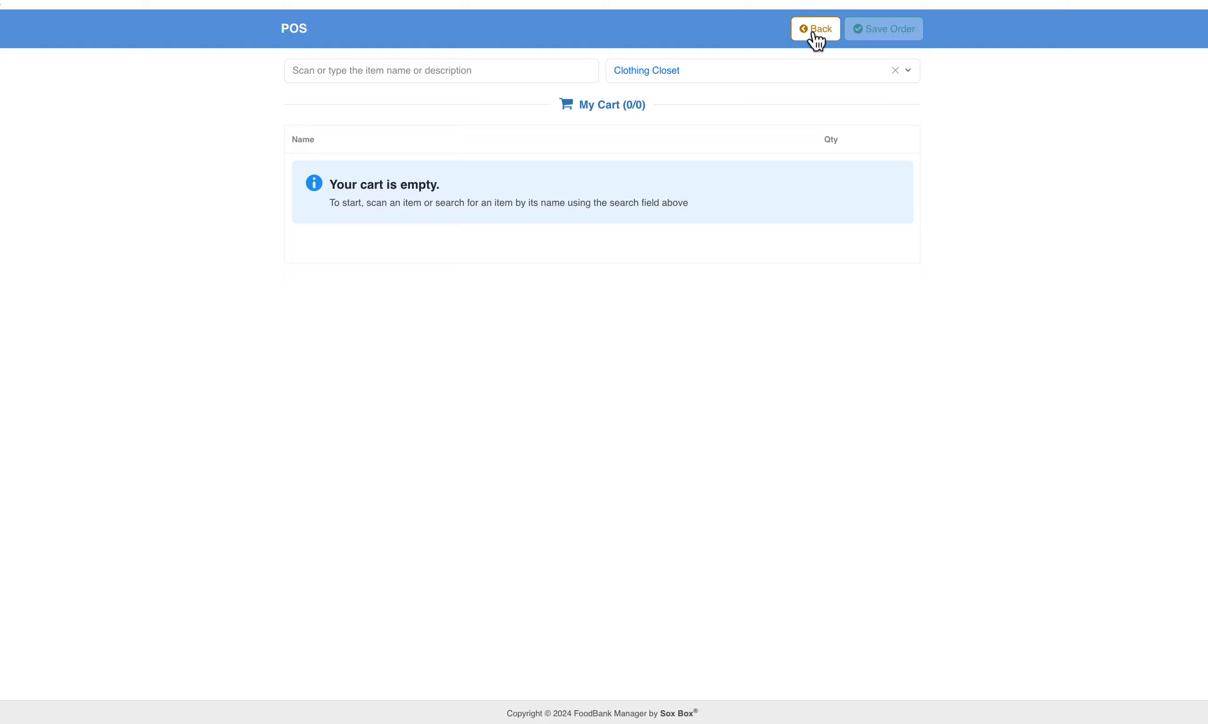
left_click(741, 73)
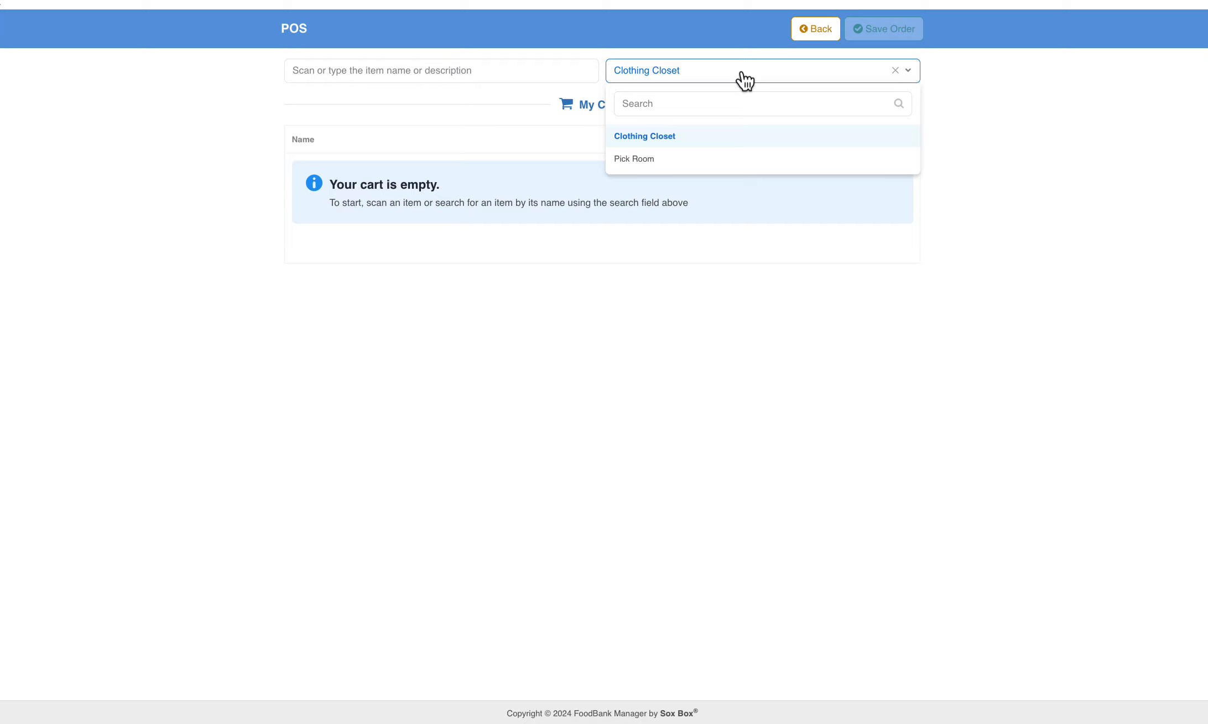
left_click(679, 166)
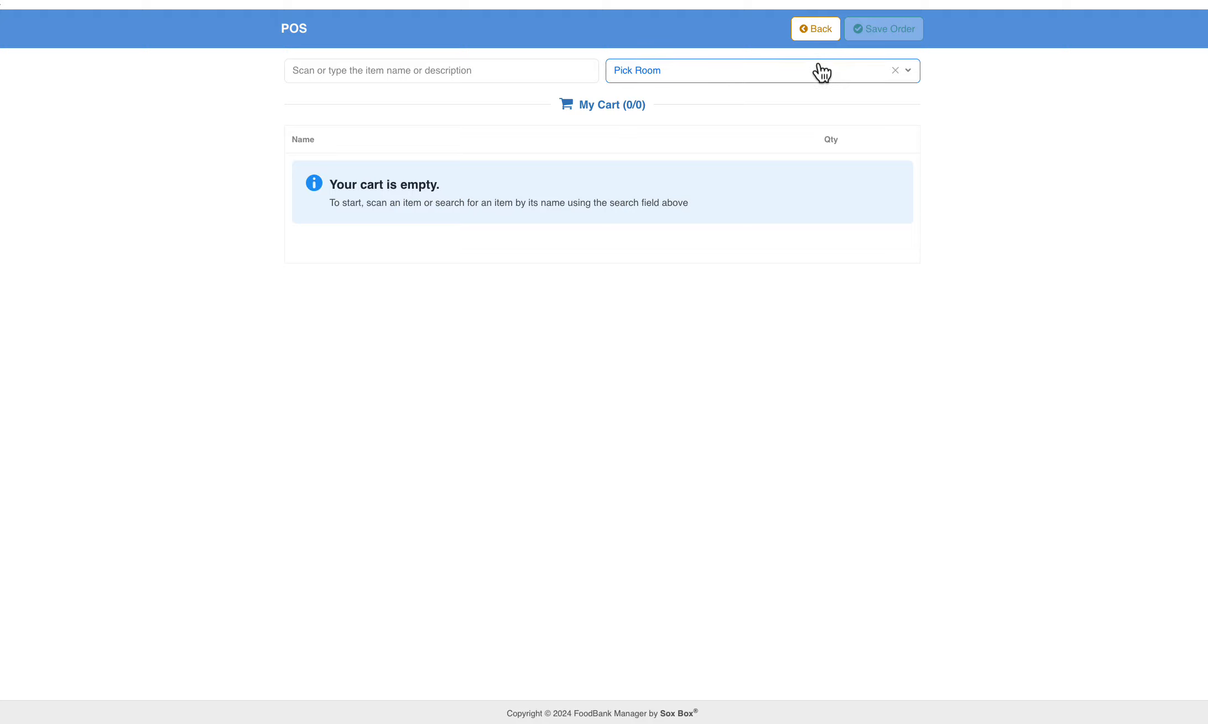
left_click(710, 71)
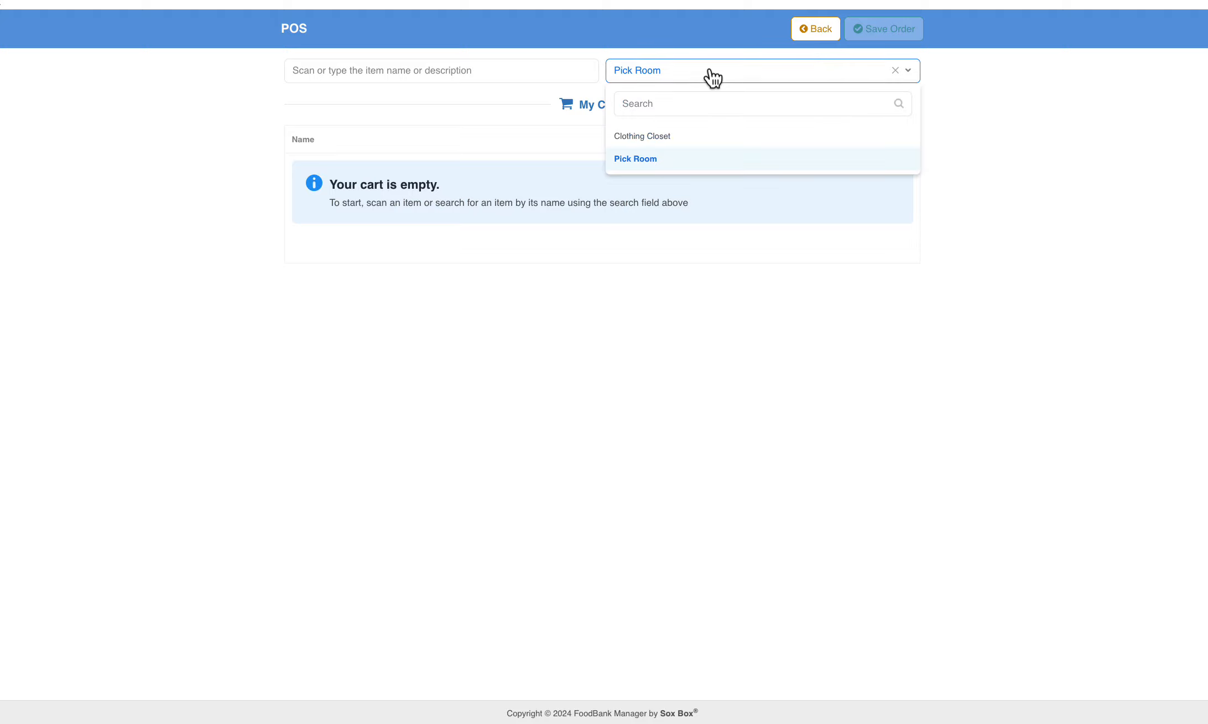
left_click(673, 141)
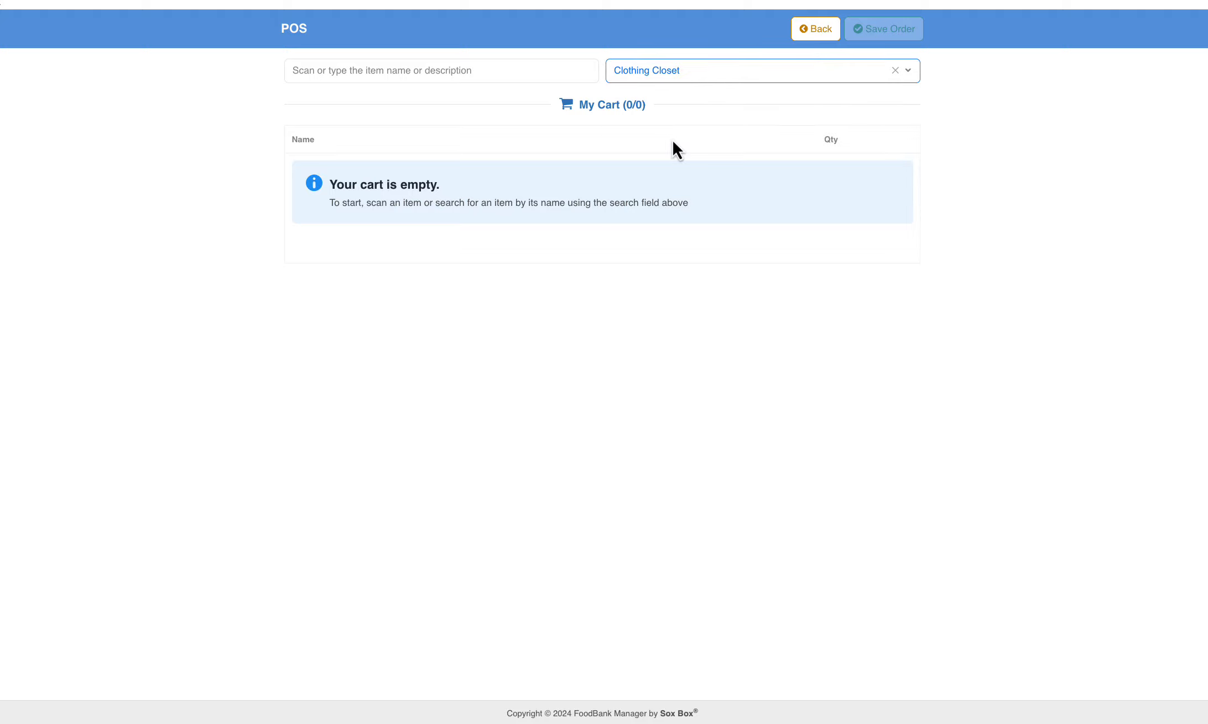
left_click(699, 70)
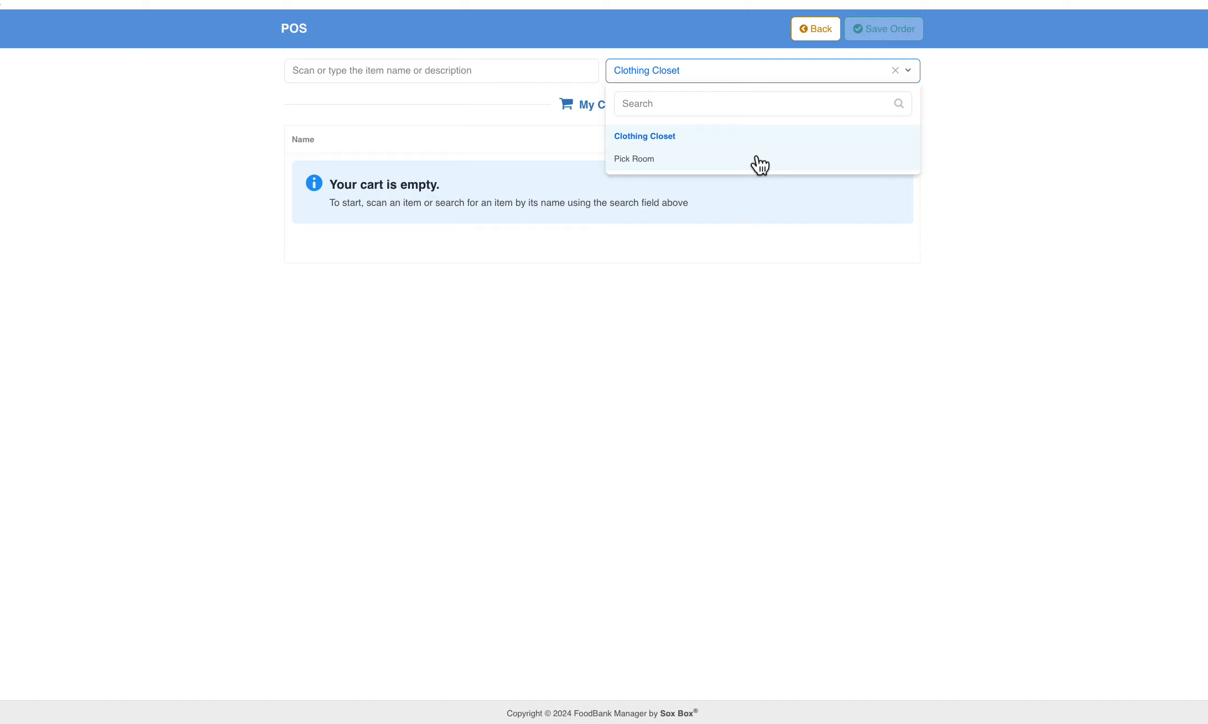
left_click(760, 139)
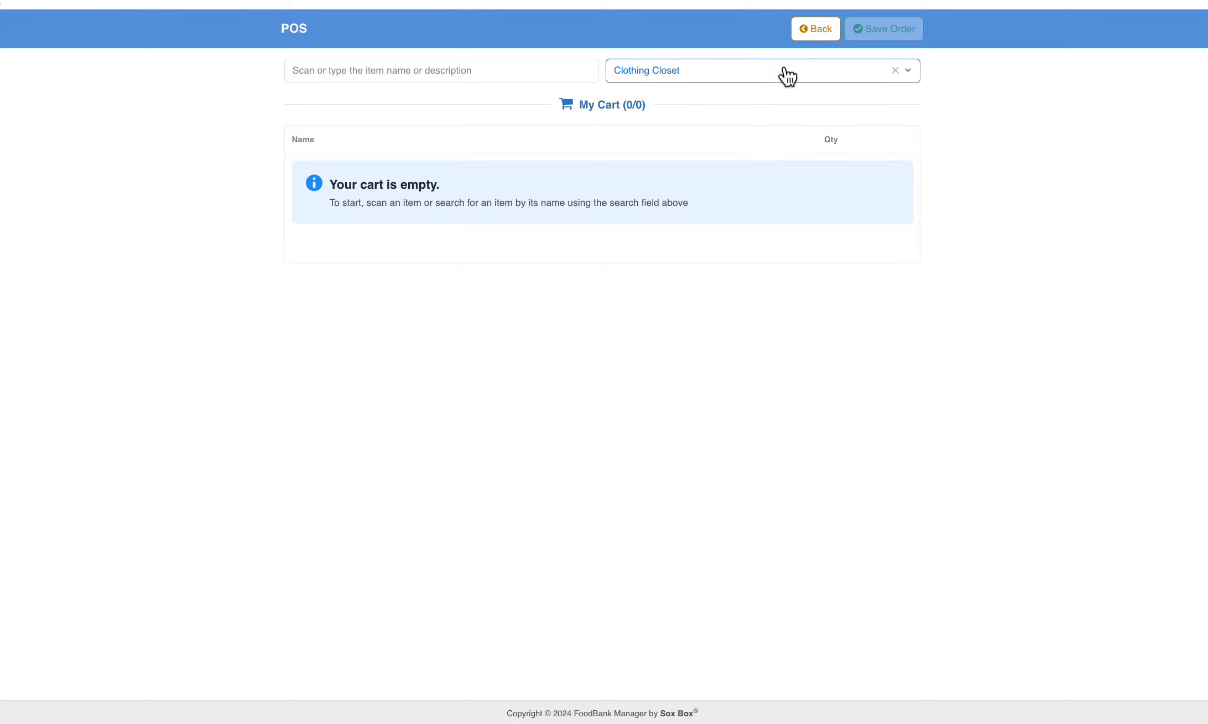
left_click(817, 33)
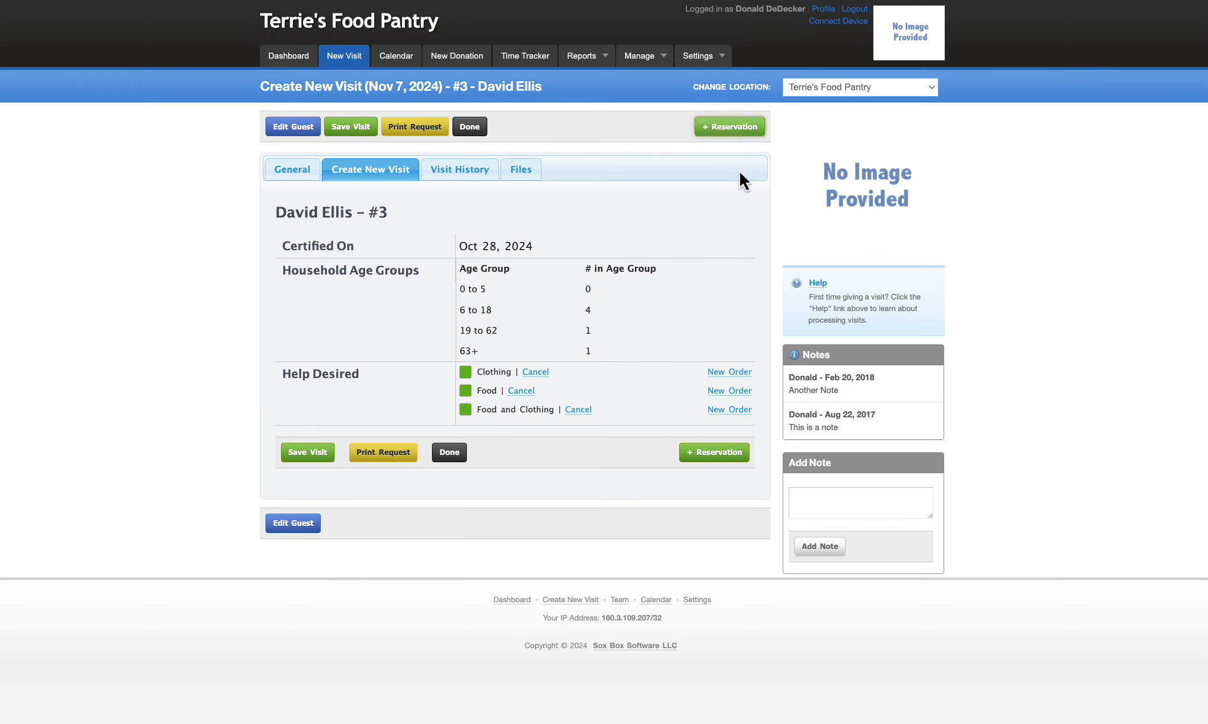
Open a new order for Clothing and add Mens Belts to the cart using item code B01MZ0D414
left_click(722, 376)
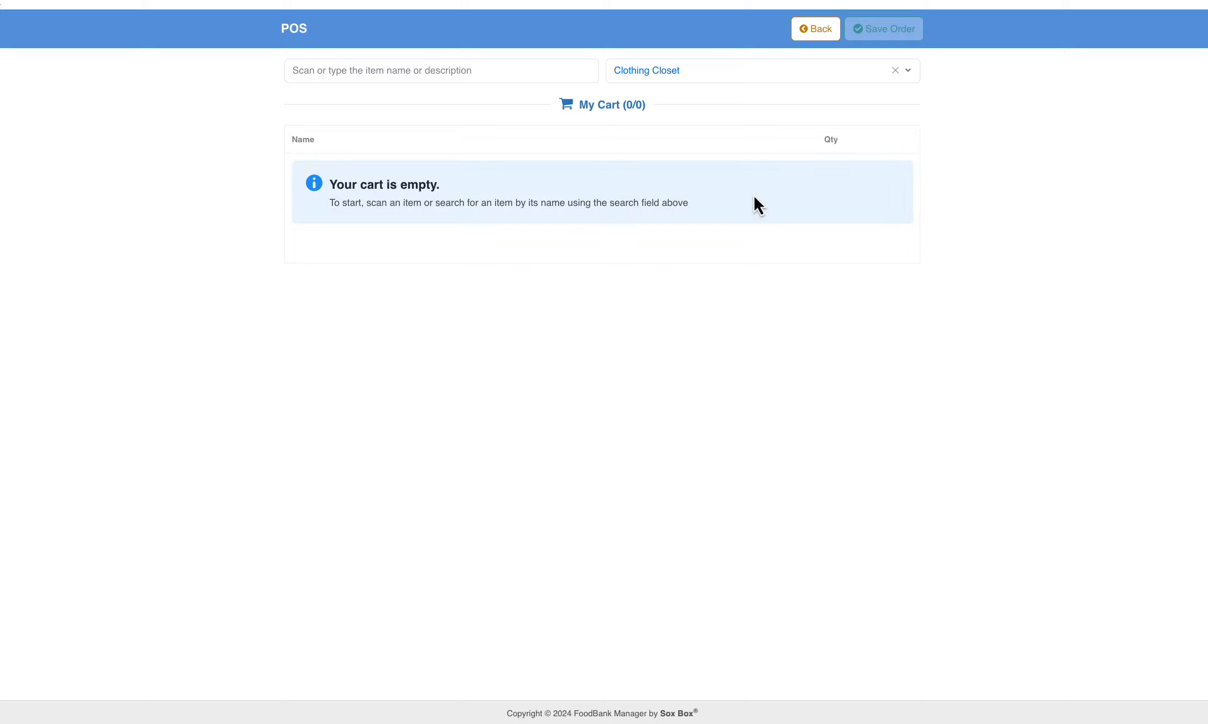
type("B01MZ0D414")
key("Return")
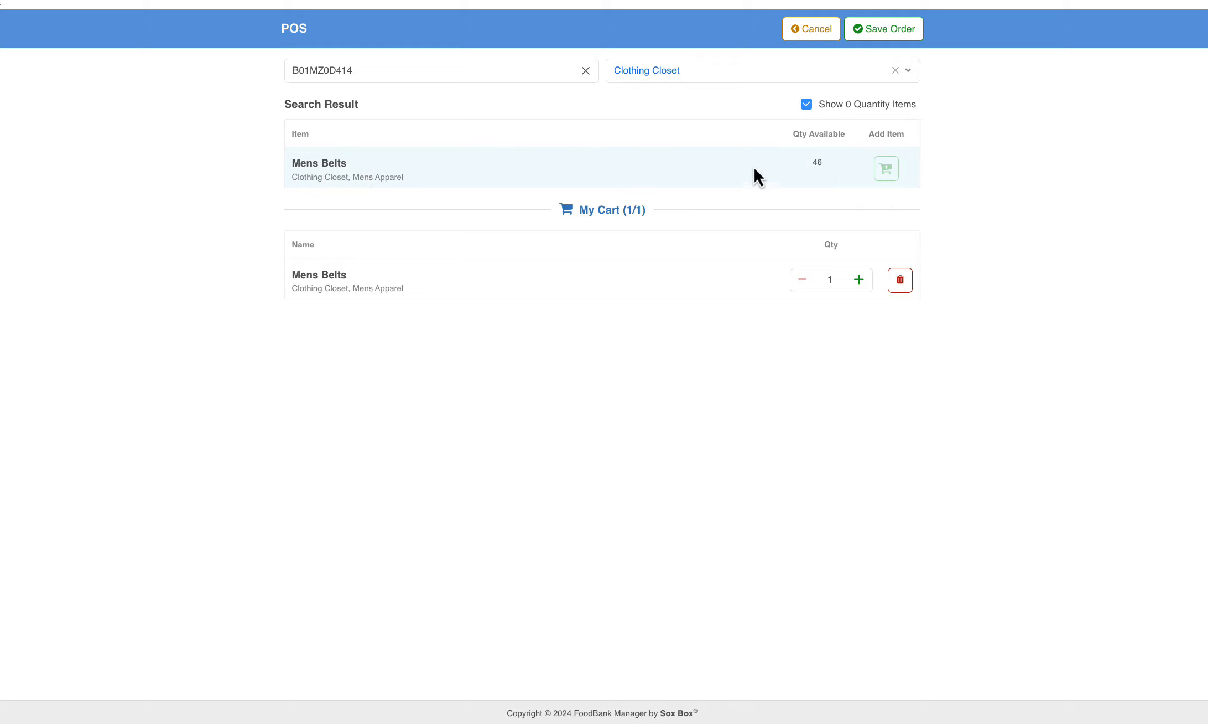
Try quantities of 3 and 20 for Mens Belts in the cart and set the quantity back to 1
left_click(811, 173)
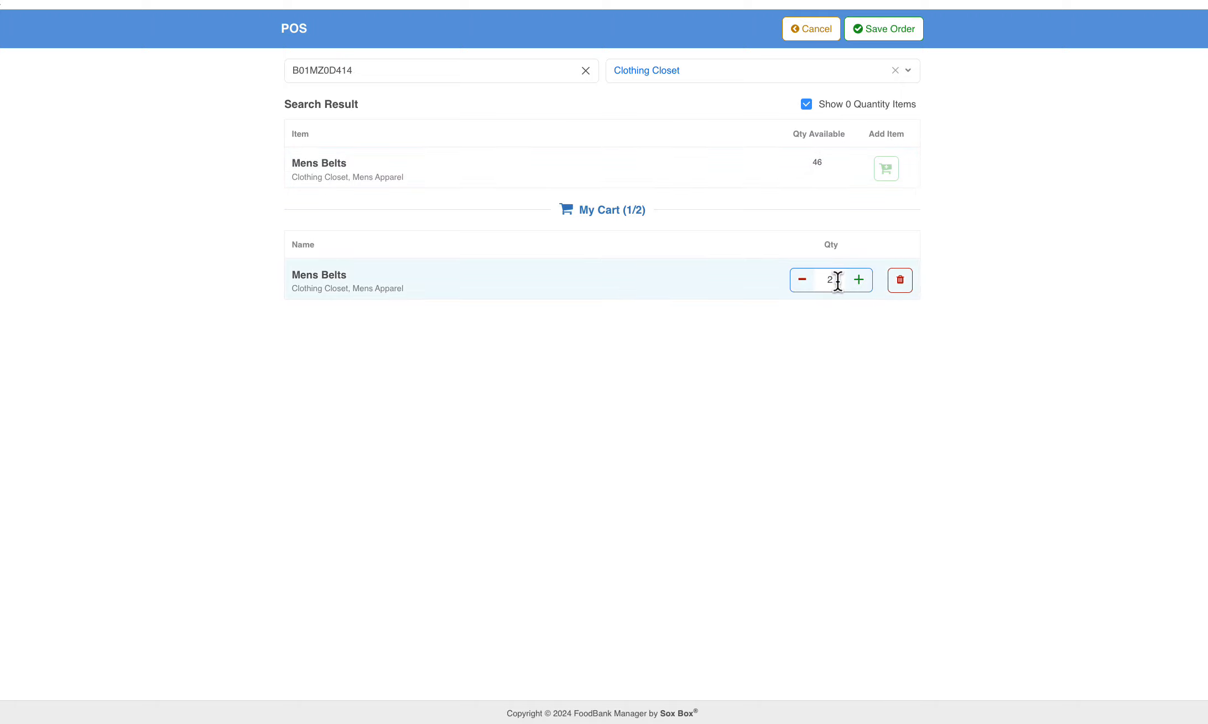
left_click(859, 281)
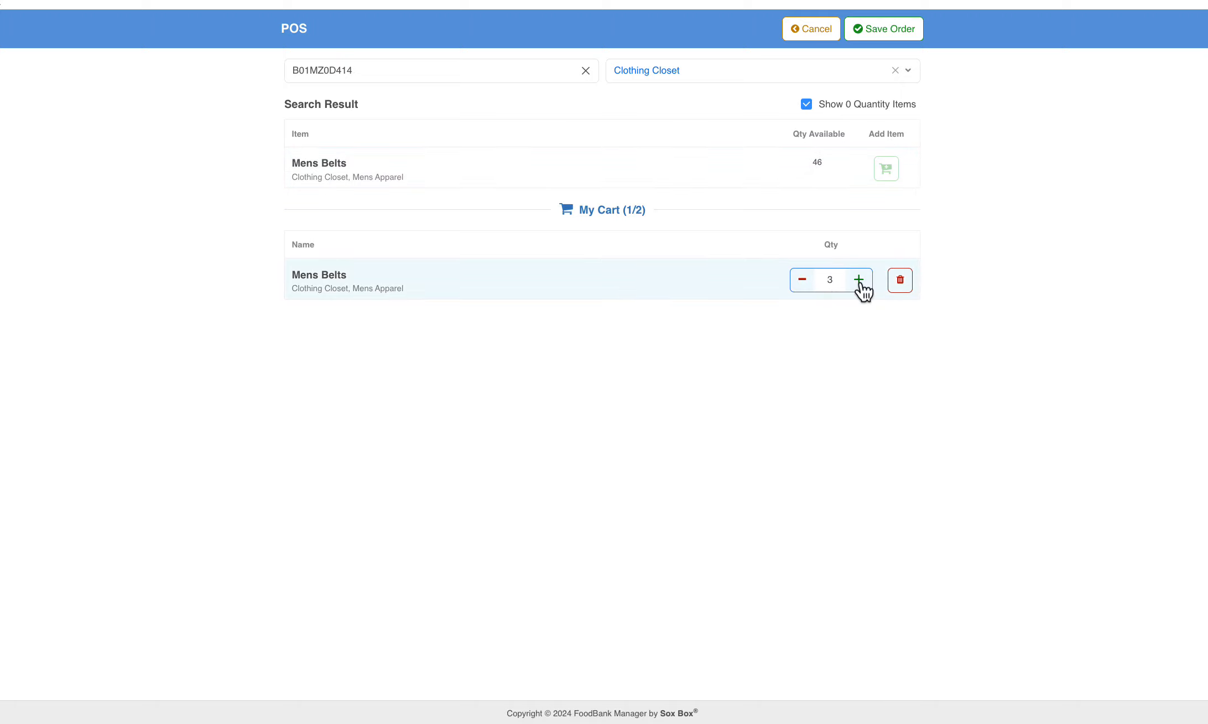
left_click(805, 282)
left_click_drag(839, 279, 795, 279)
type("20")
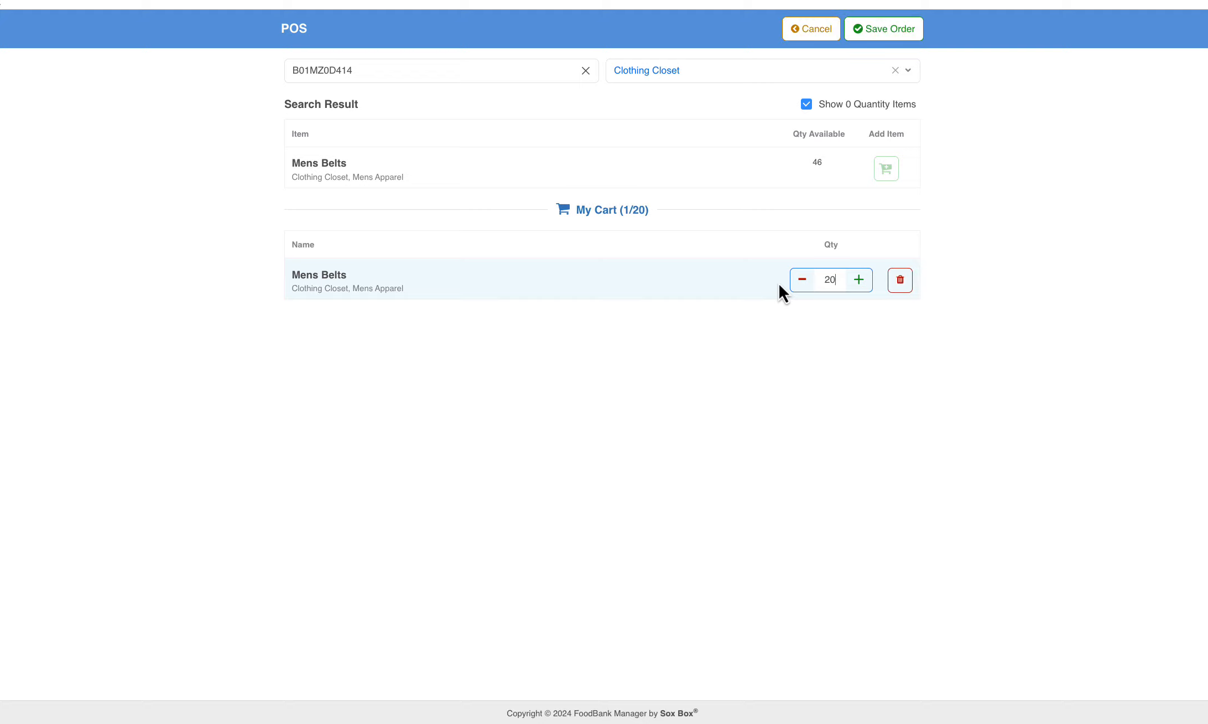
key("BackSpace")
key("BackSpace")
left_click(857, 281)
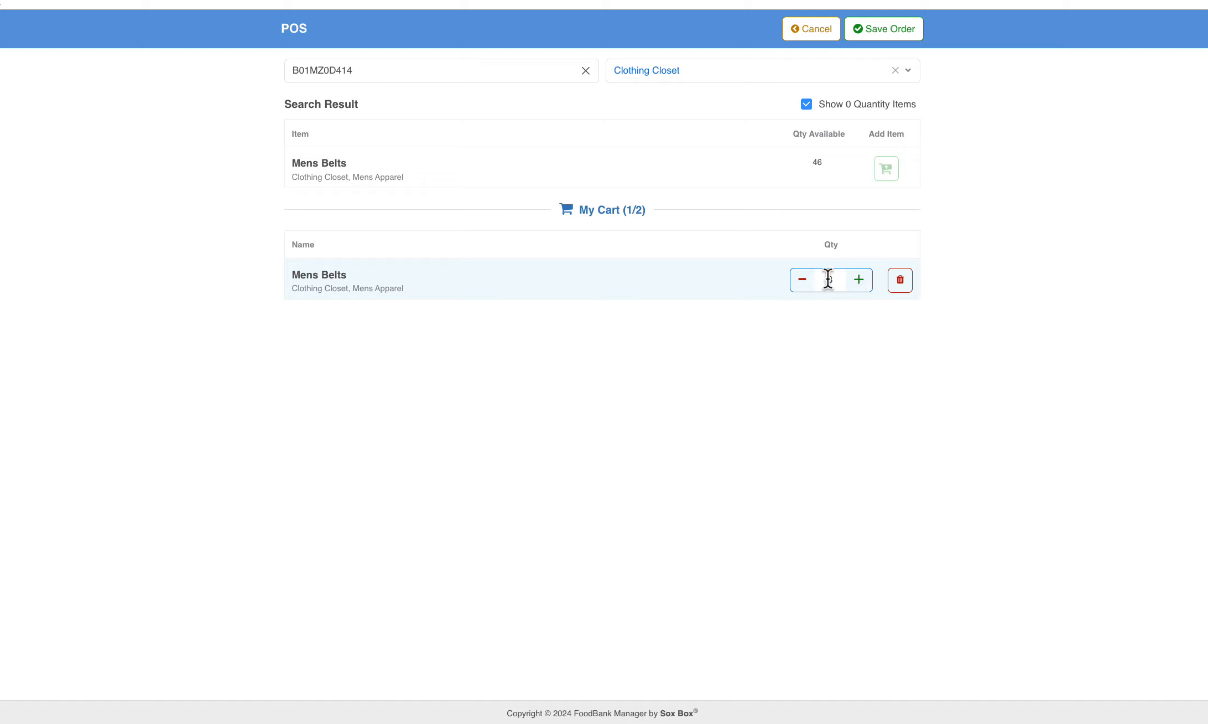
left_click(804, 281)
left_click(802, 280)
type("194252917824")
key("Return")
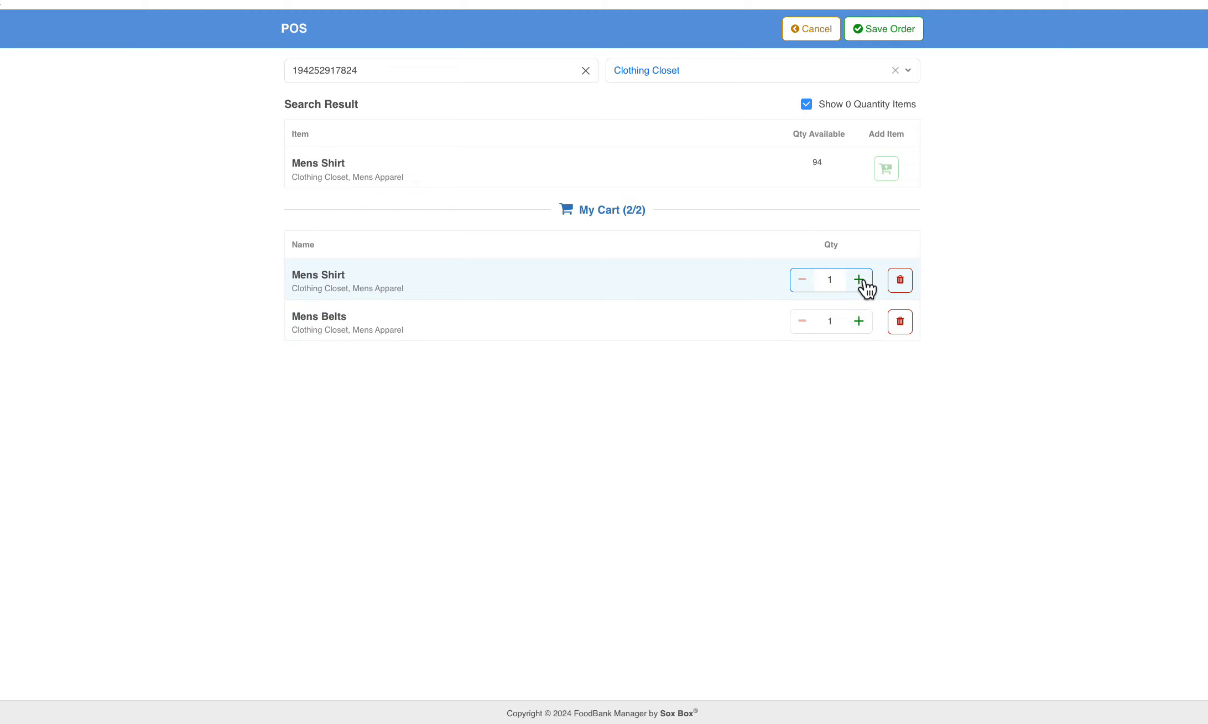
left_click(859, 280)
type("SCC2251202001G2KAU")
key("Return")
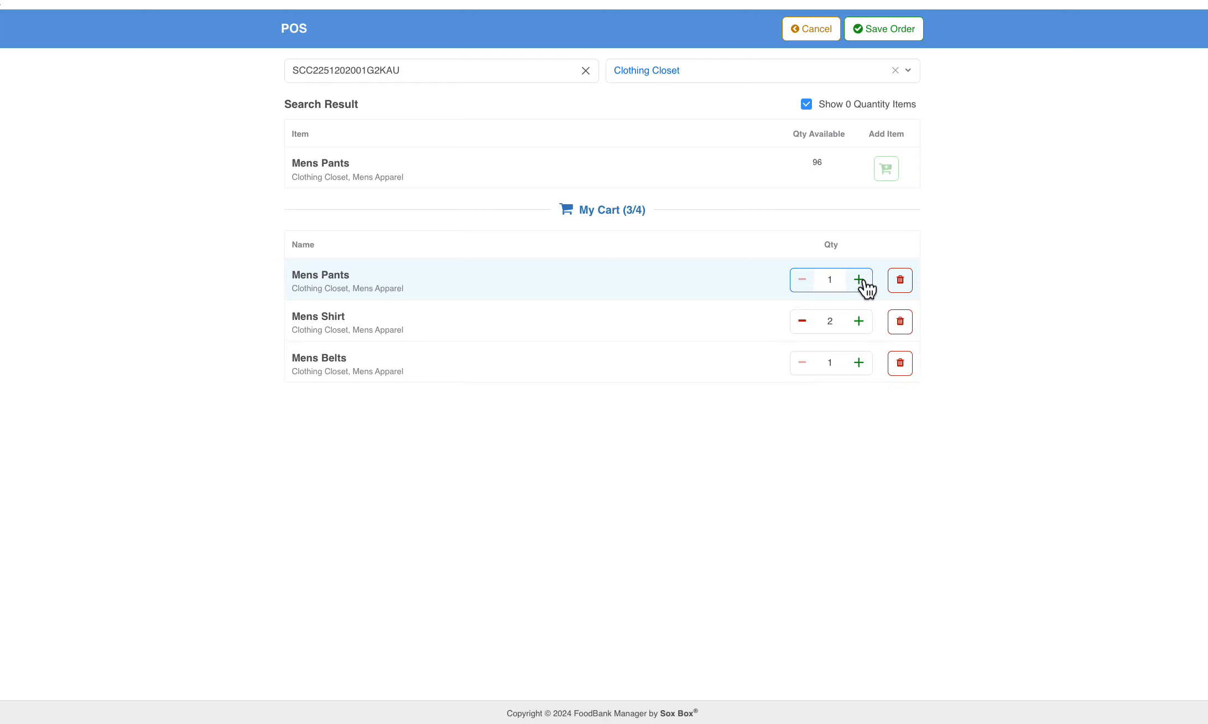
type("719243954512")
key("Return")
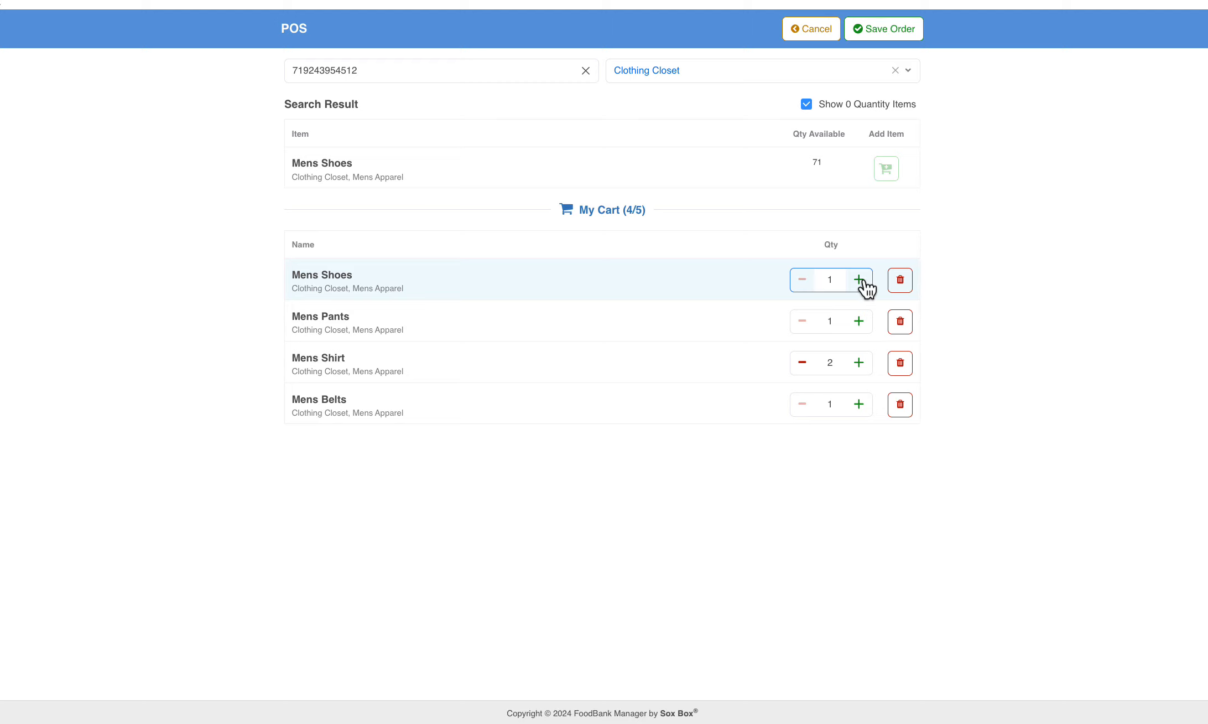
type("024000163022")
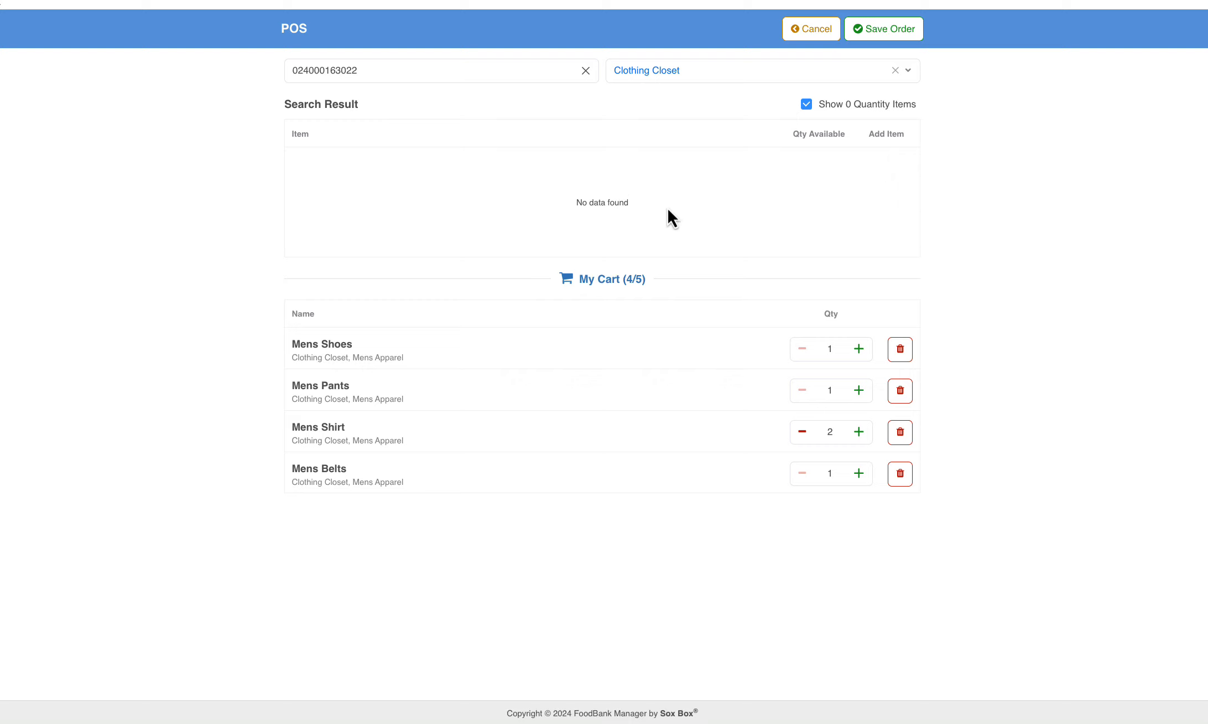
type("078742370859")
type("024000162865")
left_click(883, 31)
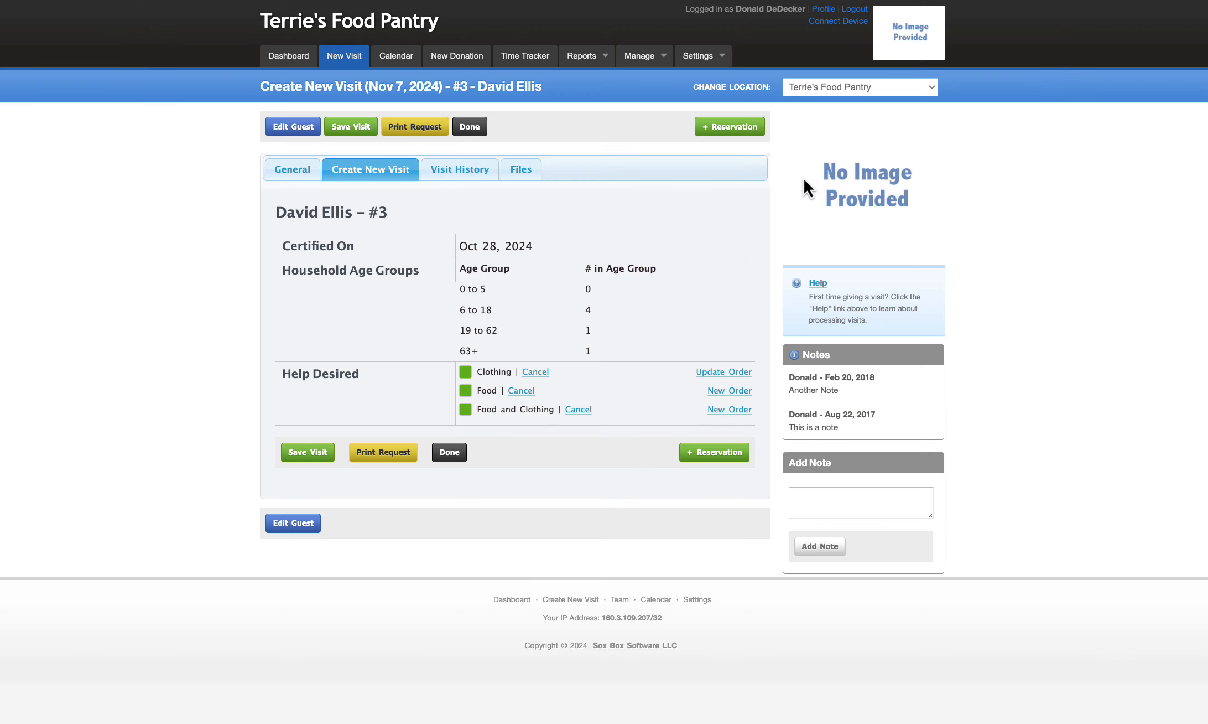
Open a new order for Food and check which locations it offers
left_click(731, 391)
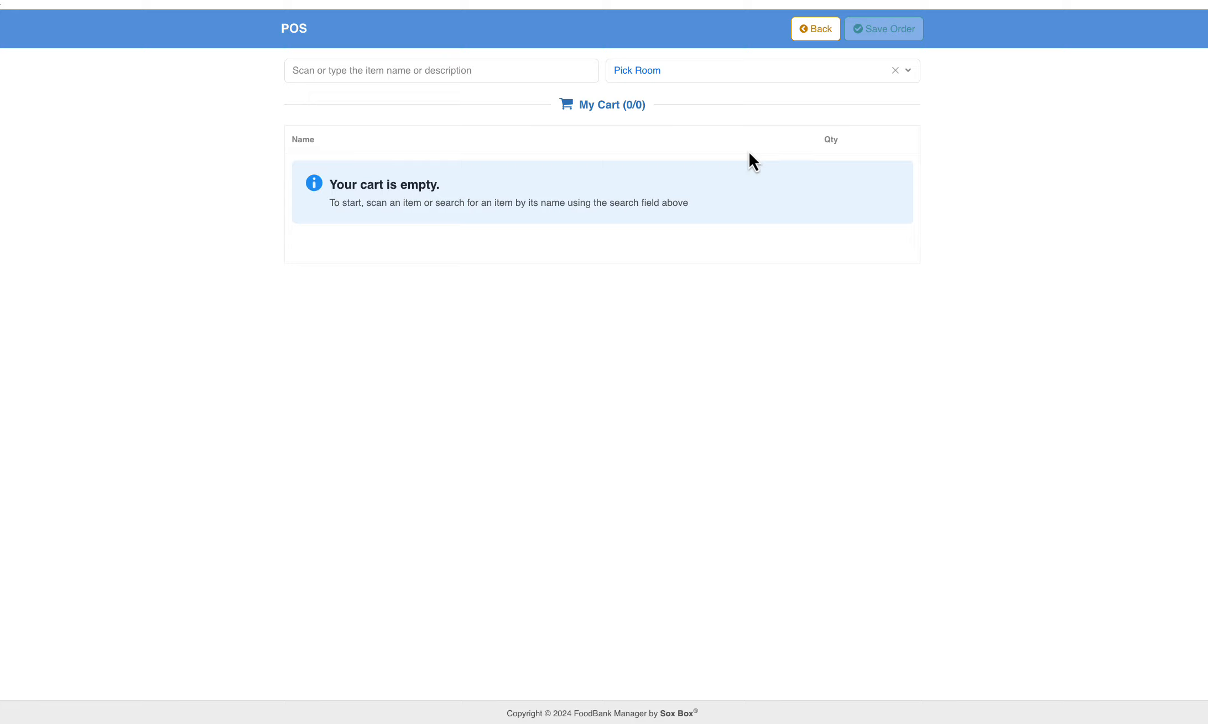
left_click(814, 39)
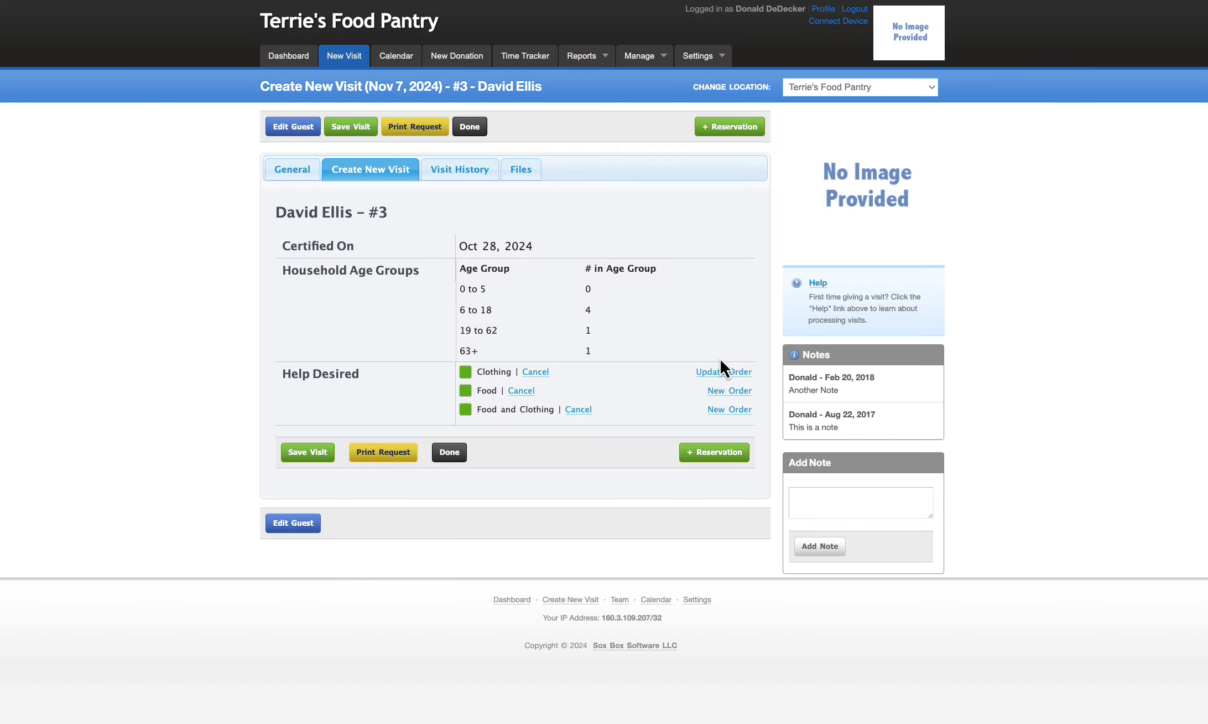
left_click(739, 391)
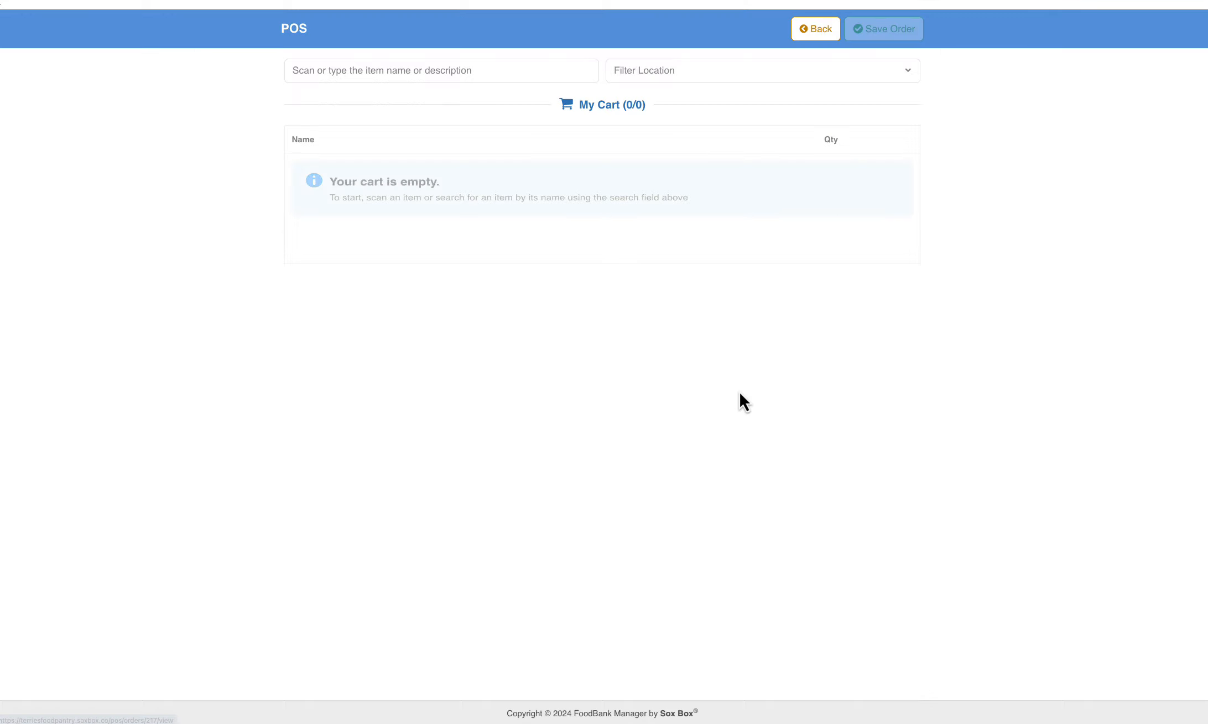
left_click(741, 78)
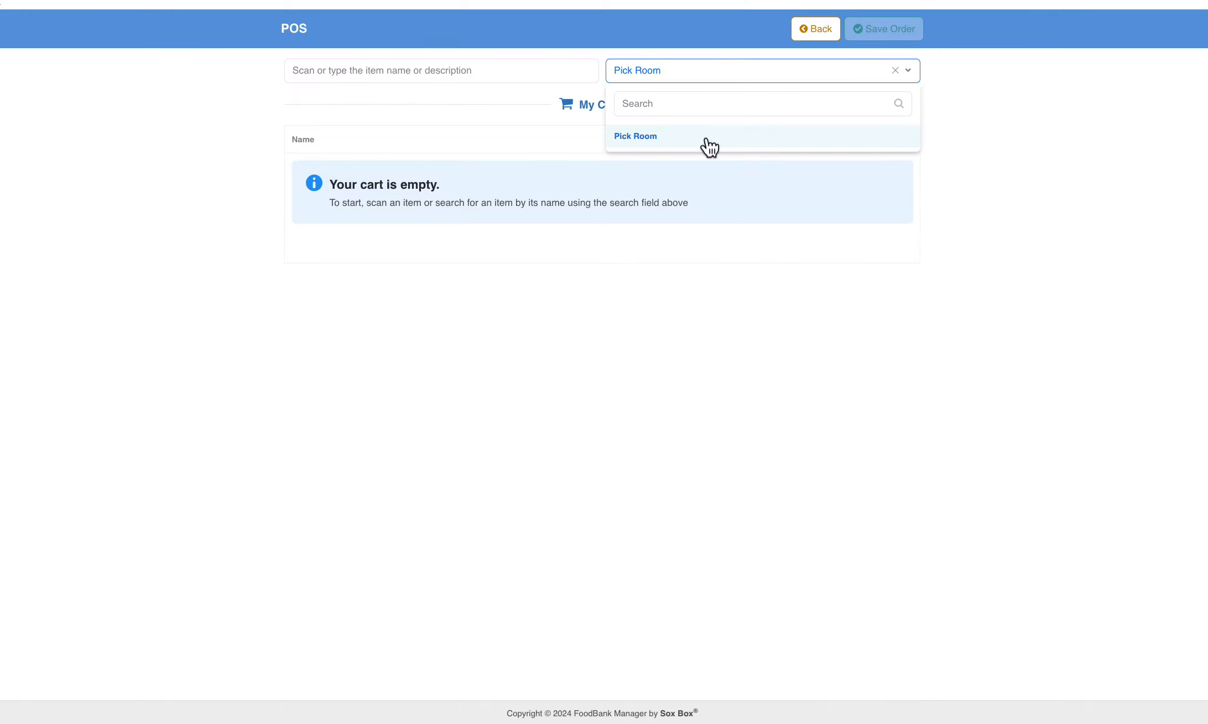
left_click(708, 77)
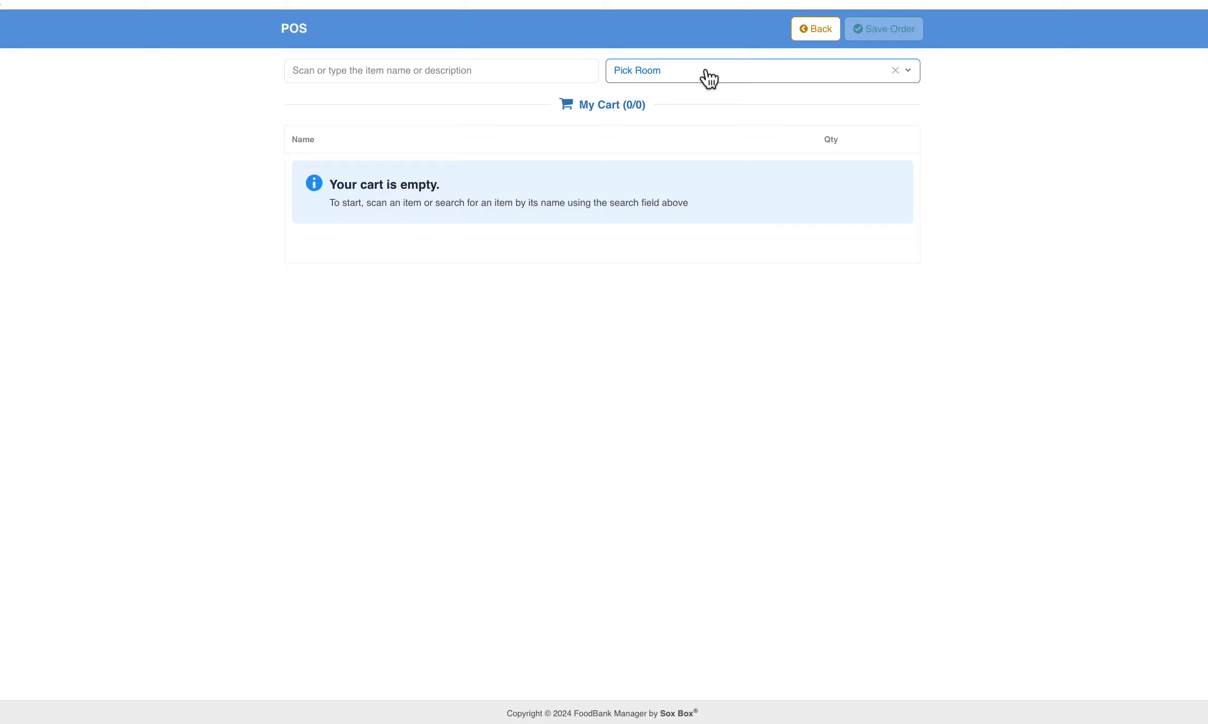
left_click(484, 67)
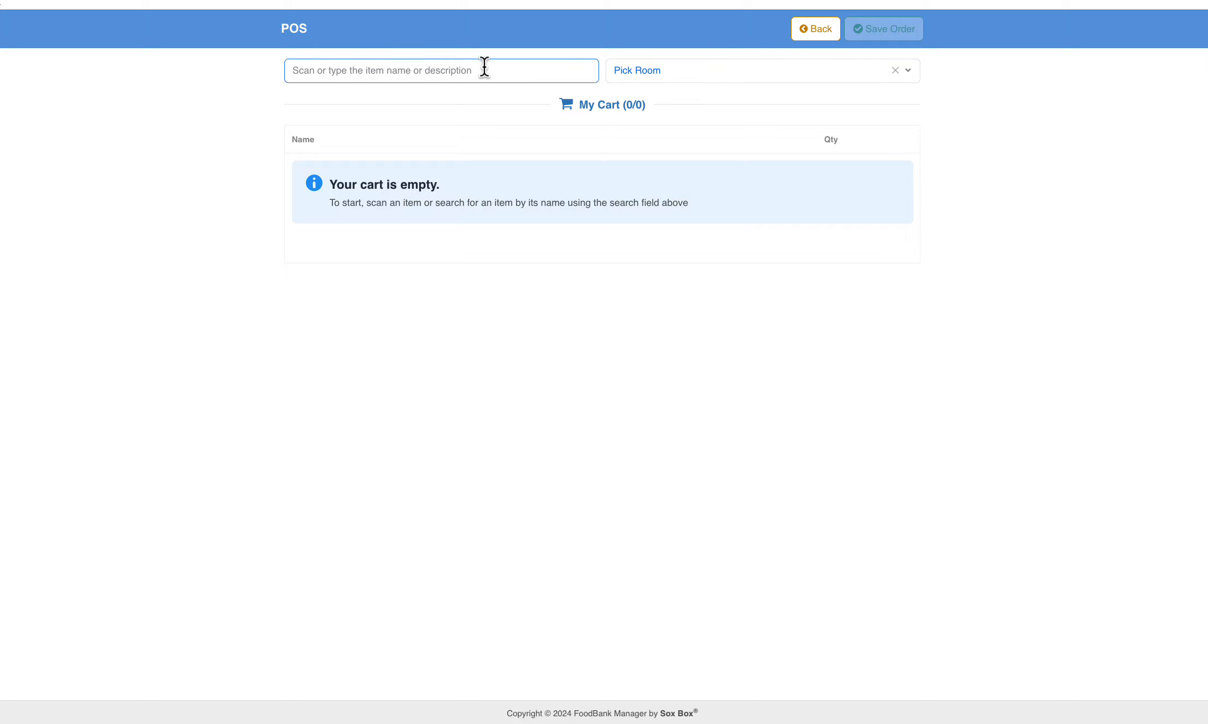
type("B01MZ0D414")
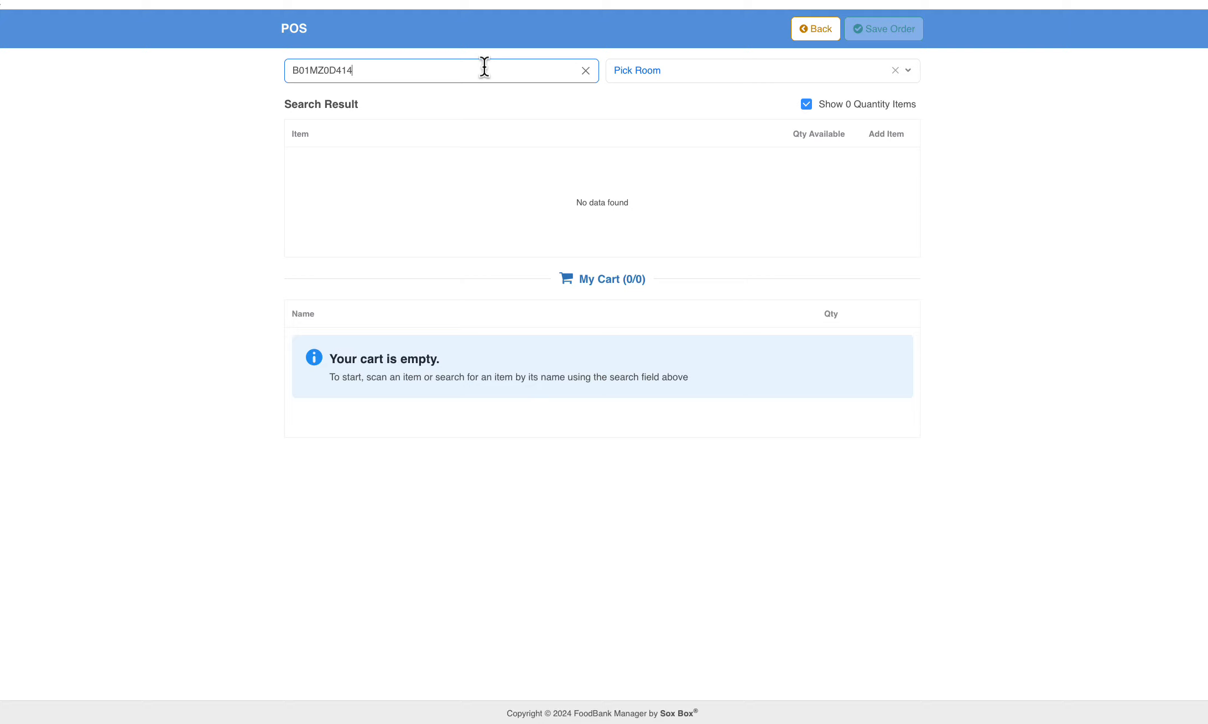
type("194252917824")
key("ctrl+a")
type("SCC2251202001G2KAU")
key("ctrl+a")
type("719243954512")
key("ctrl+a")
type("024000163022")
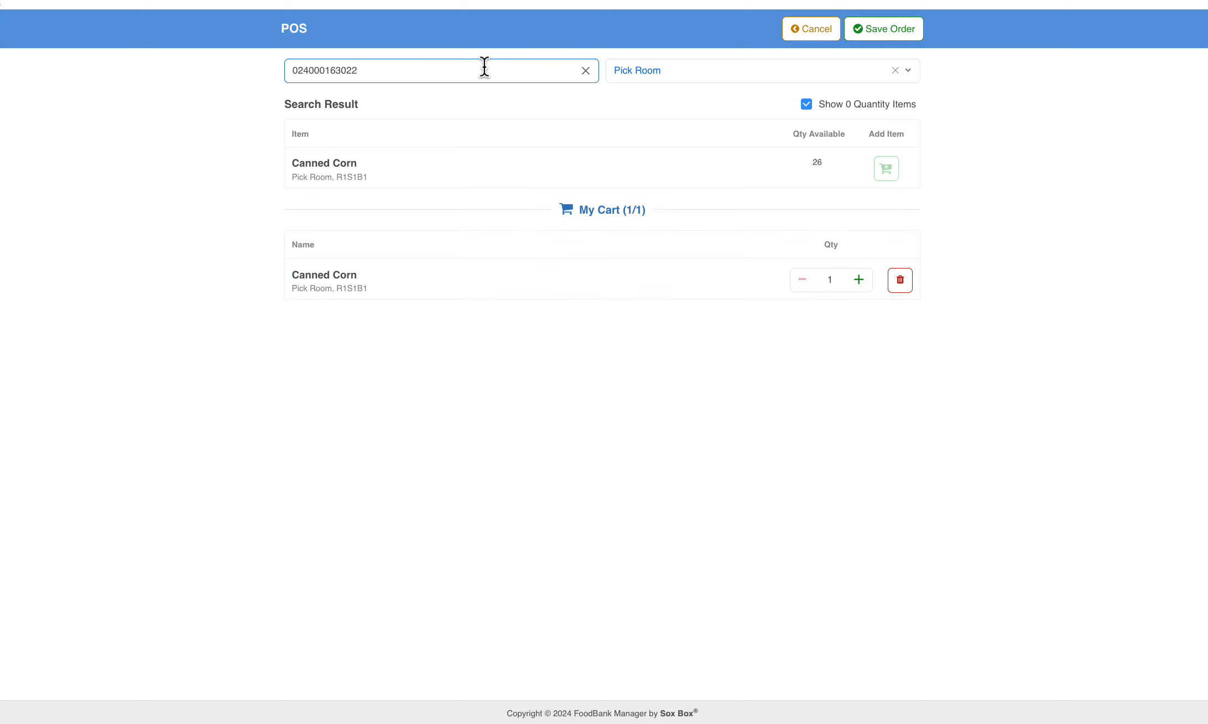
key("ctrl+a")
type("024000163022")
key("ctrl+a")
type("078742370859")
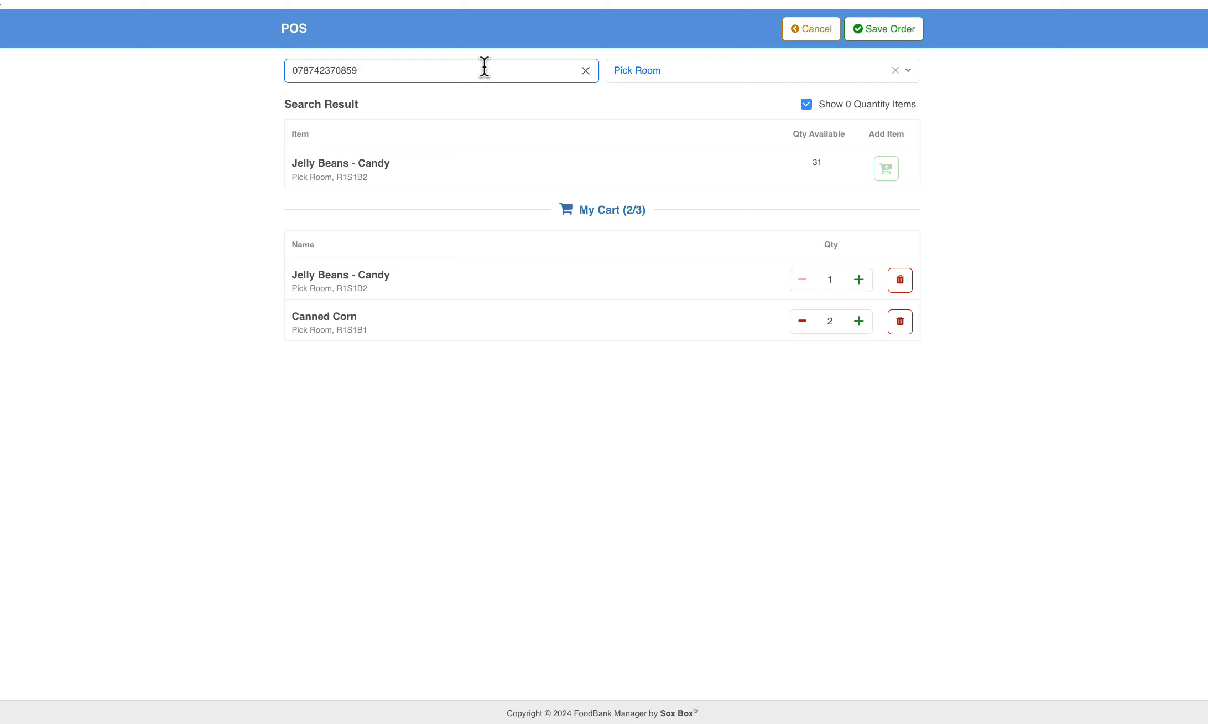
type("024000162865")
key("Return")
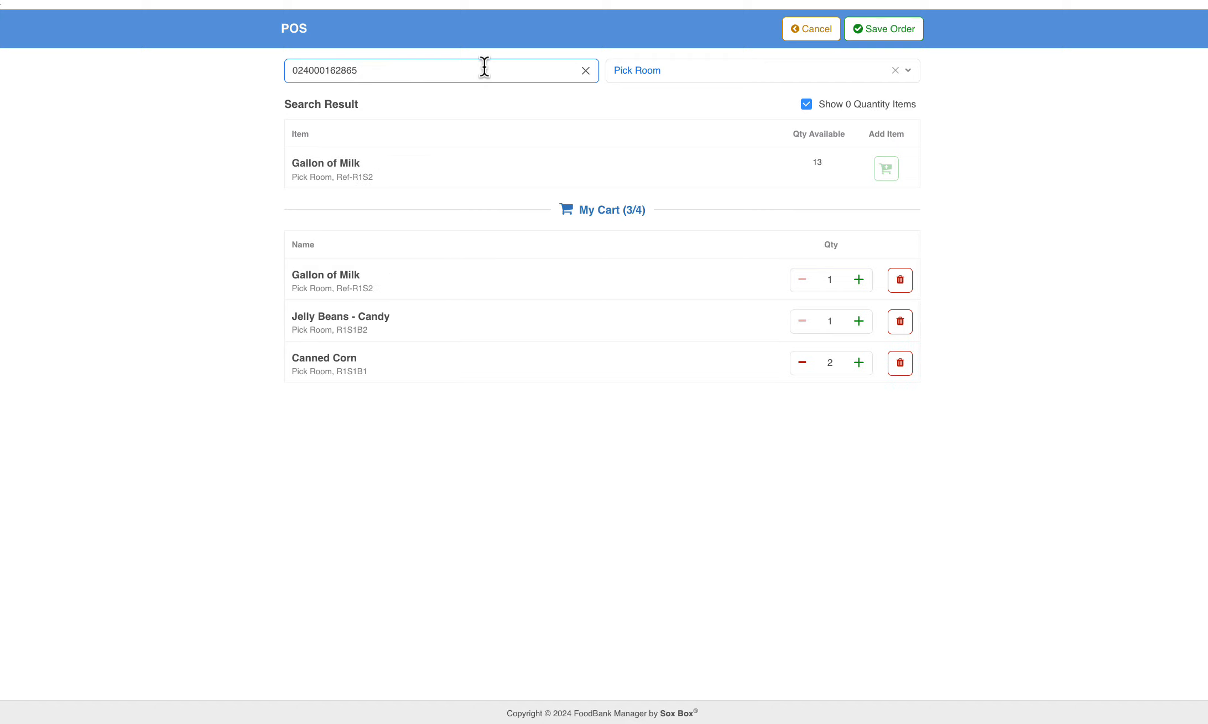
type("024000162865")
key("Return")
left_click(886, 37)
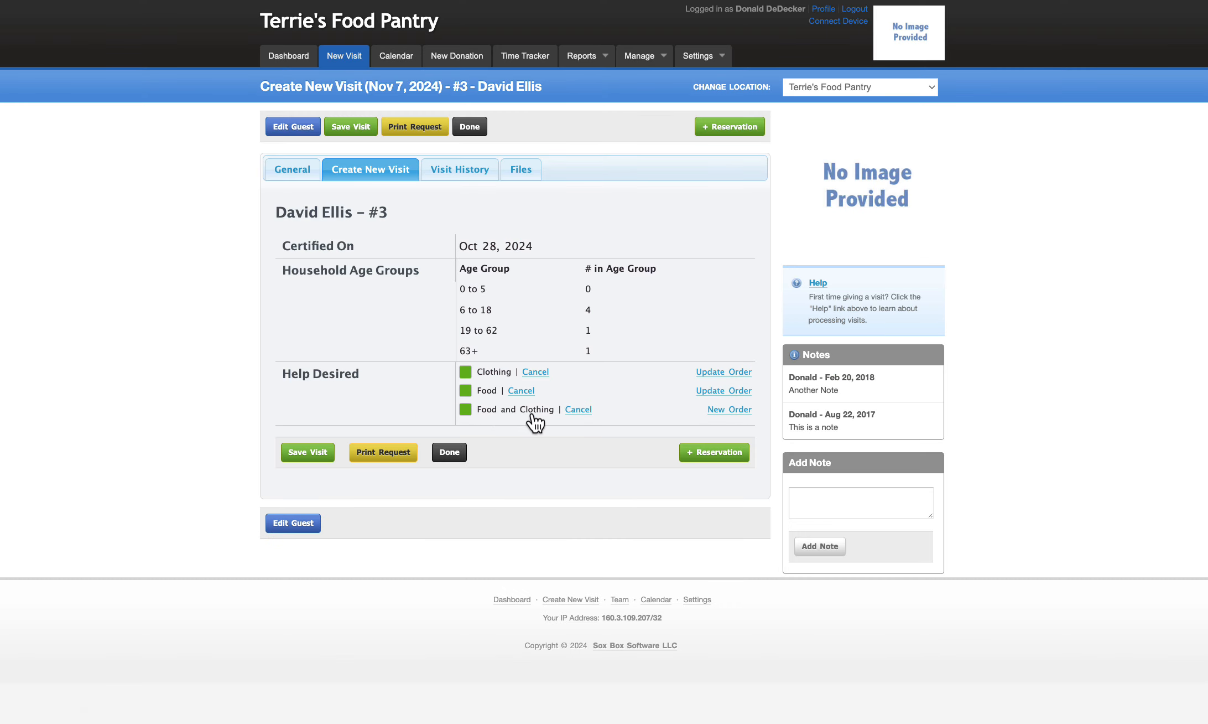
Open a new order for Food and Clothing and check which locations it offers
left_click(729, 409)
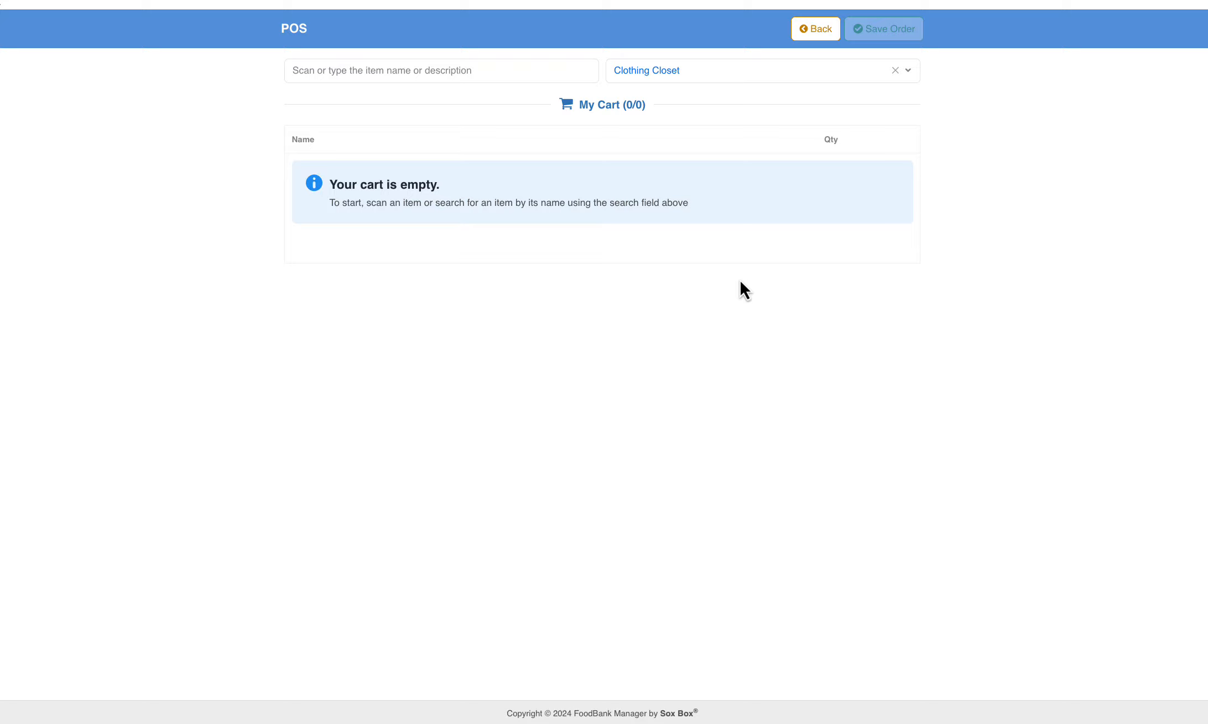
left_click(698, 72)
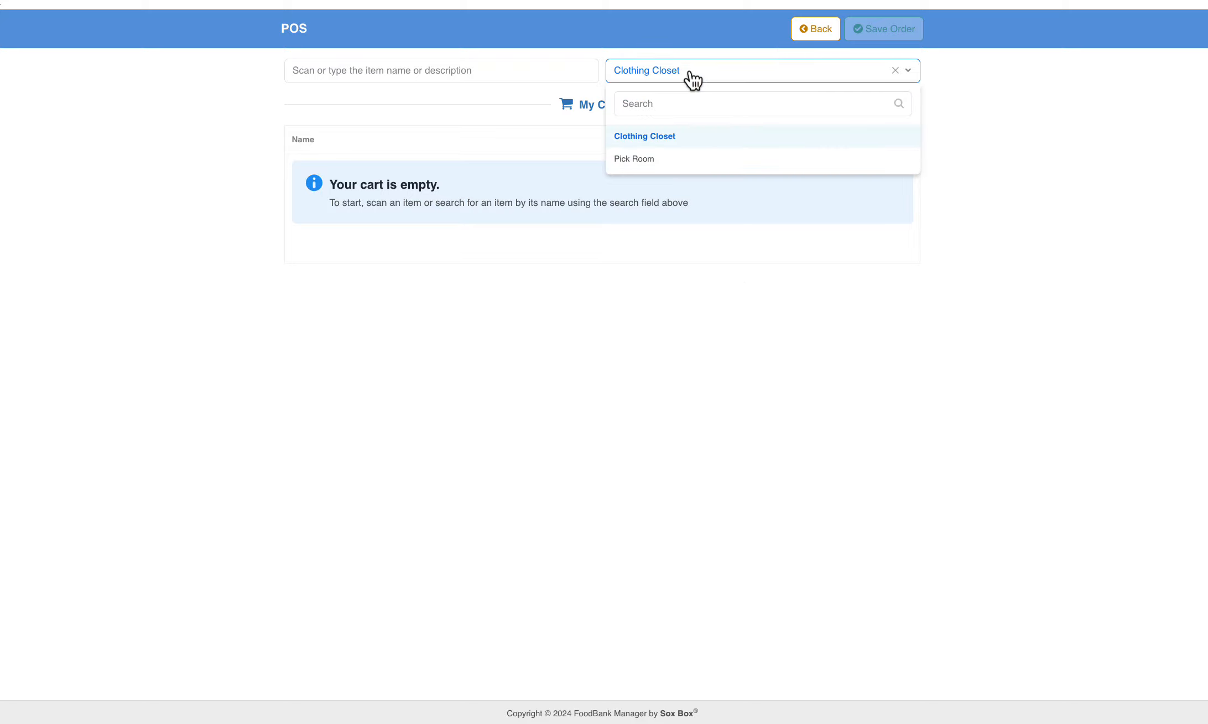
left_click(691, 77)
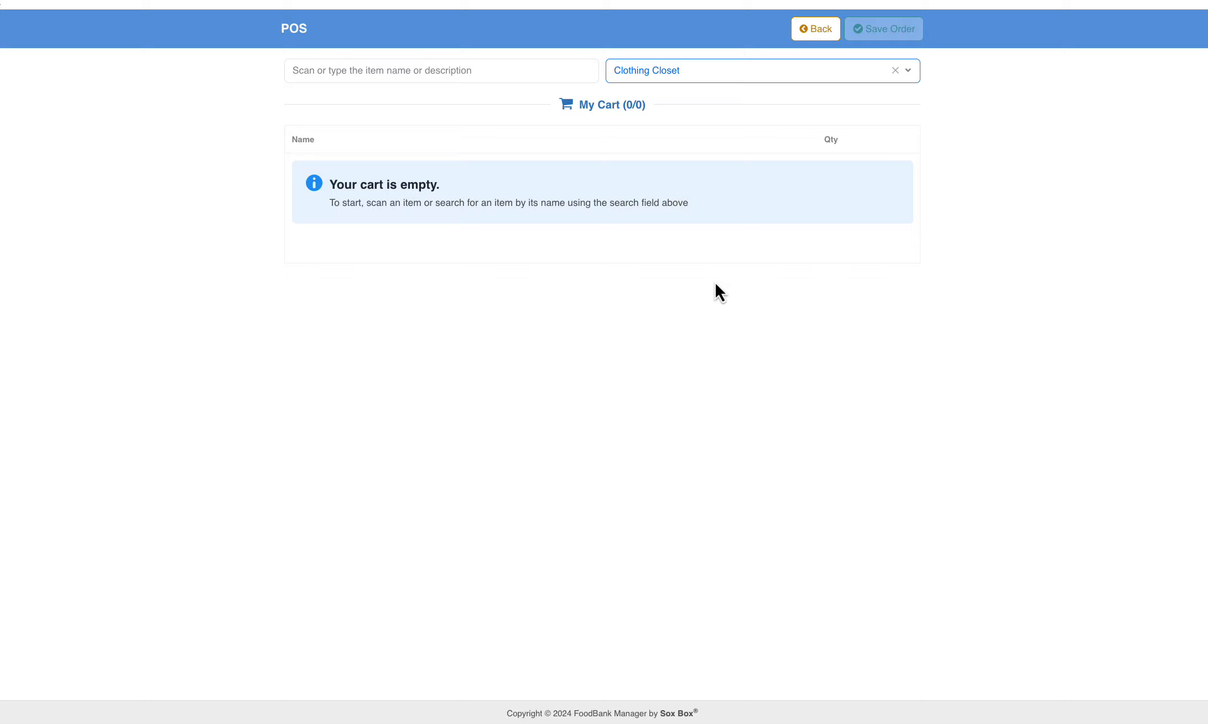
type("024000163022")
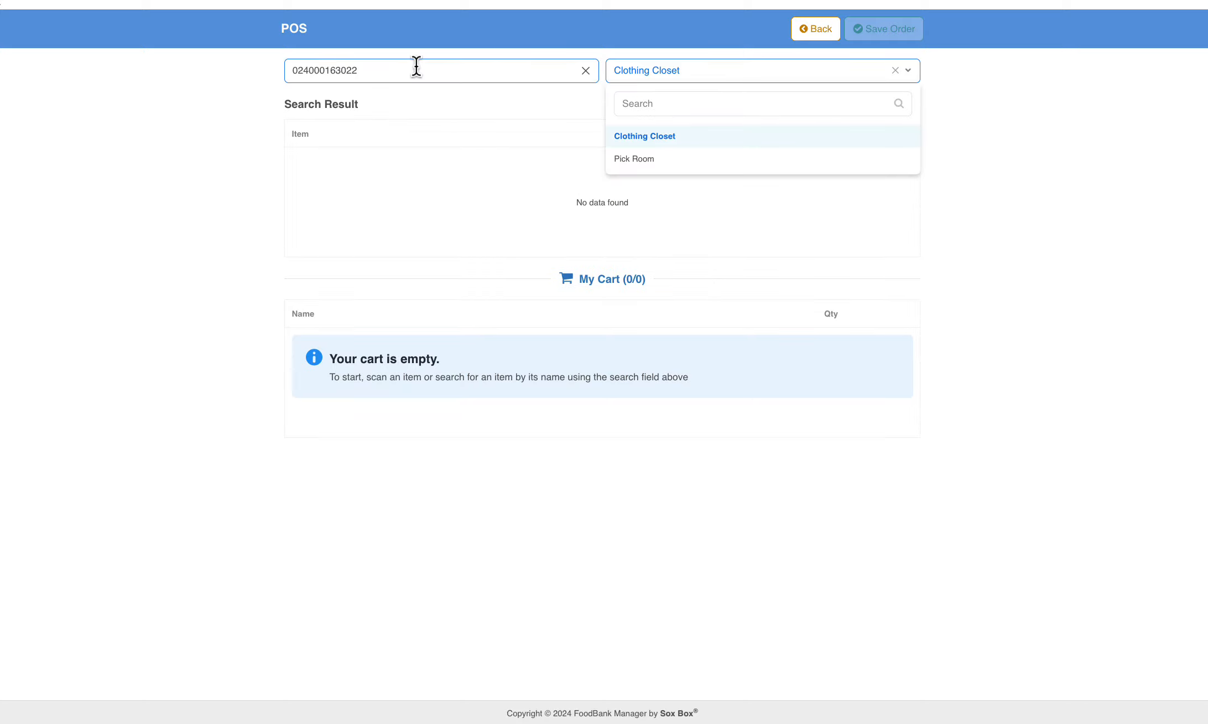
type("078742370859")
key("Return")
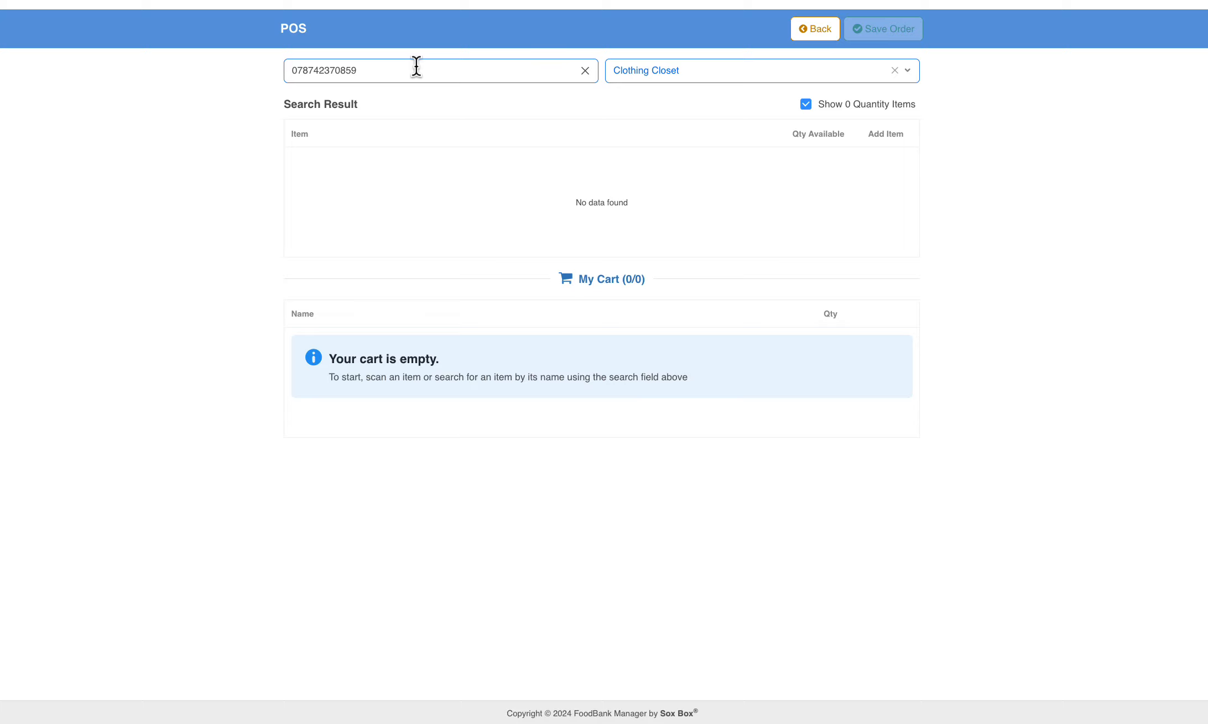
type("B01MZ0D414")
key("Return")
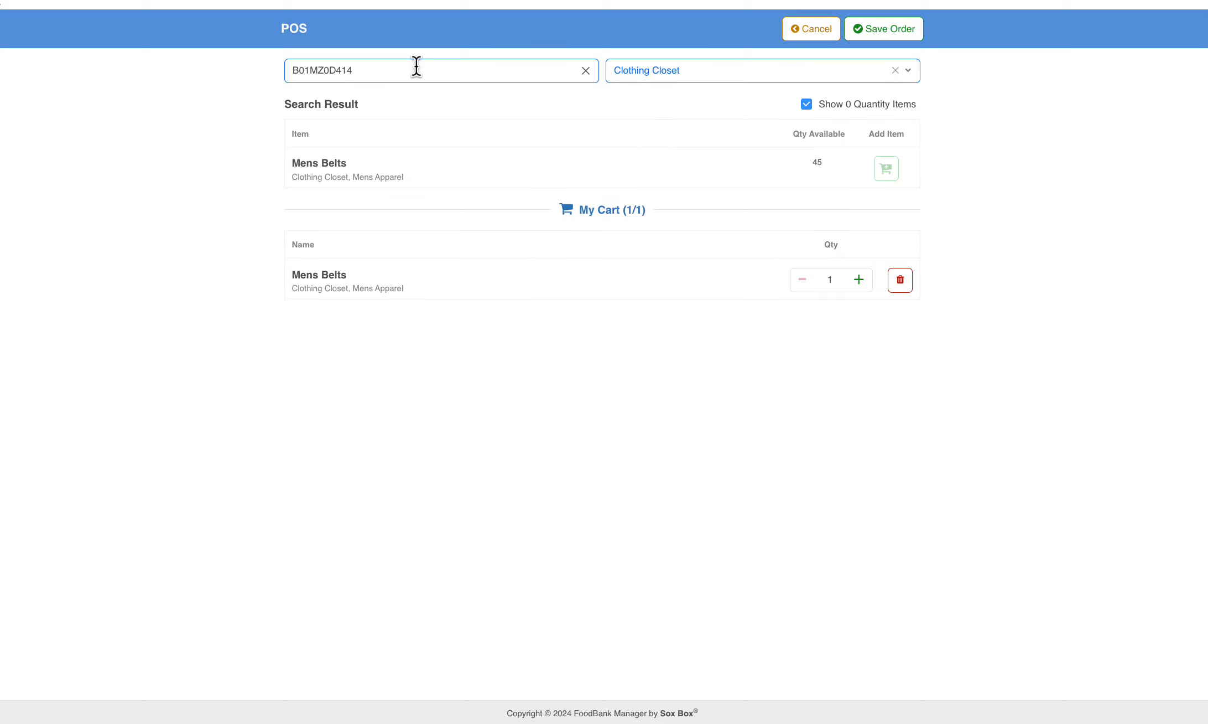
type("194252917824")
key("Return")
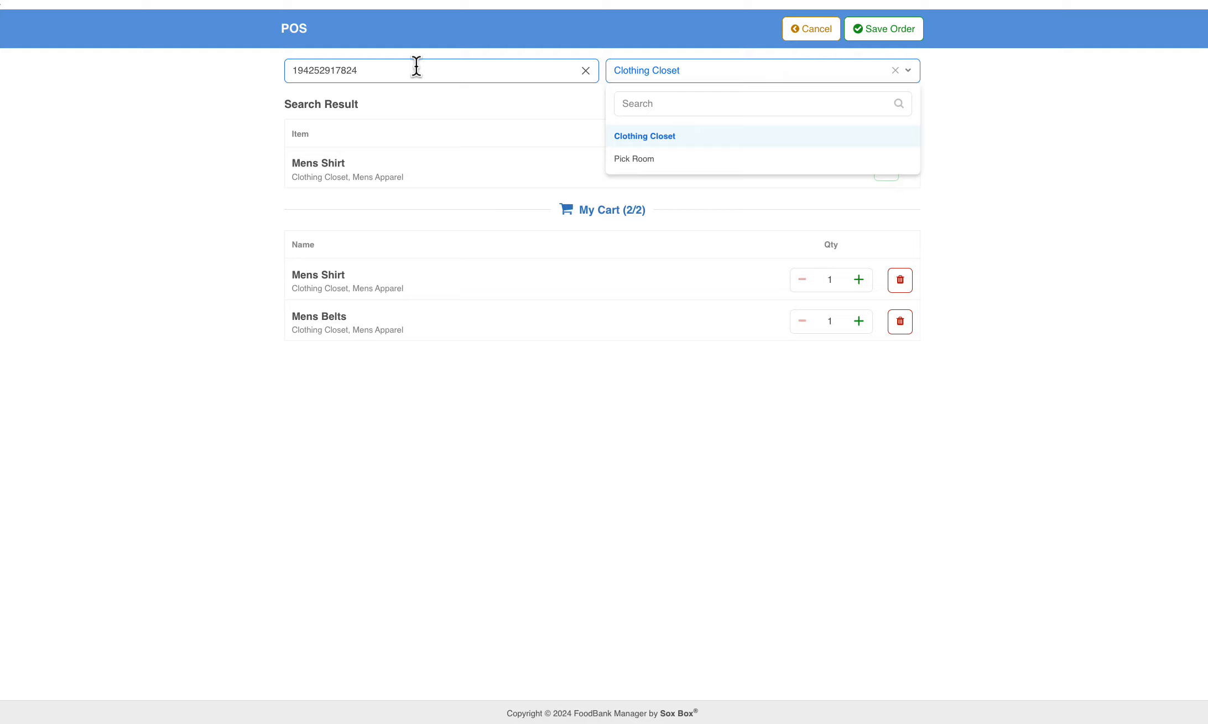
type("SCC2251202001G2KAU")
key("Return")
type("719243954512")
key("Return")
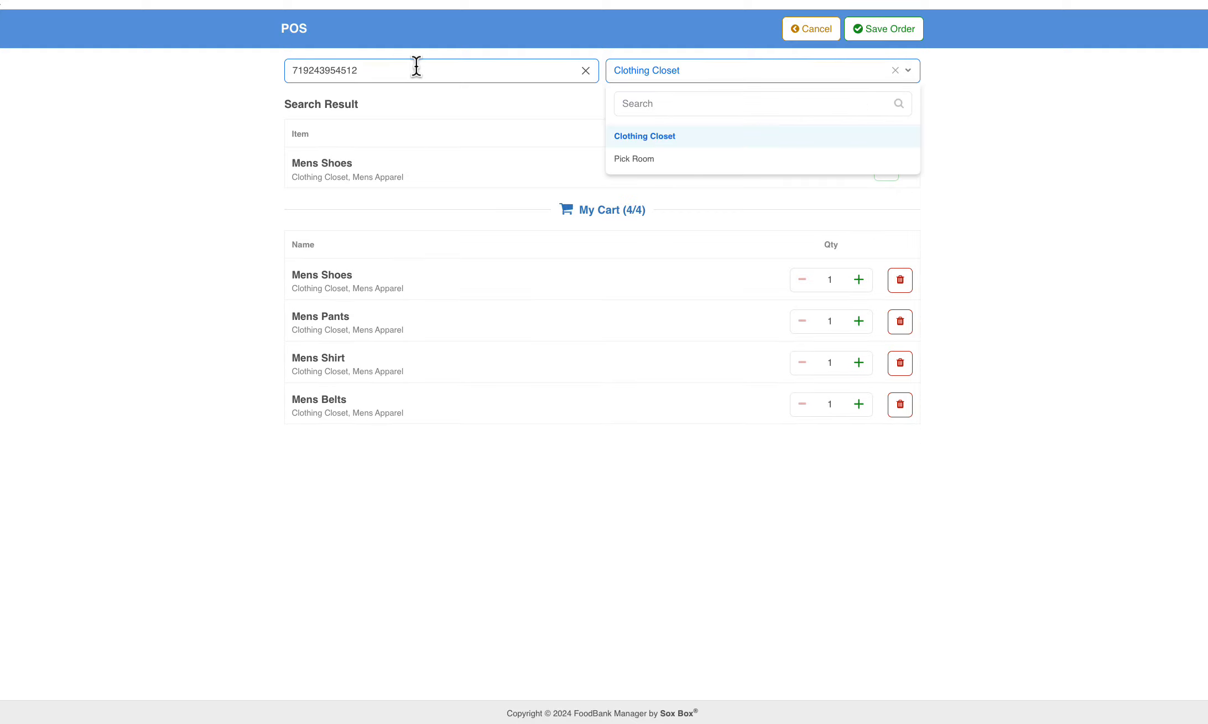
left_click(641, 159)
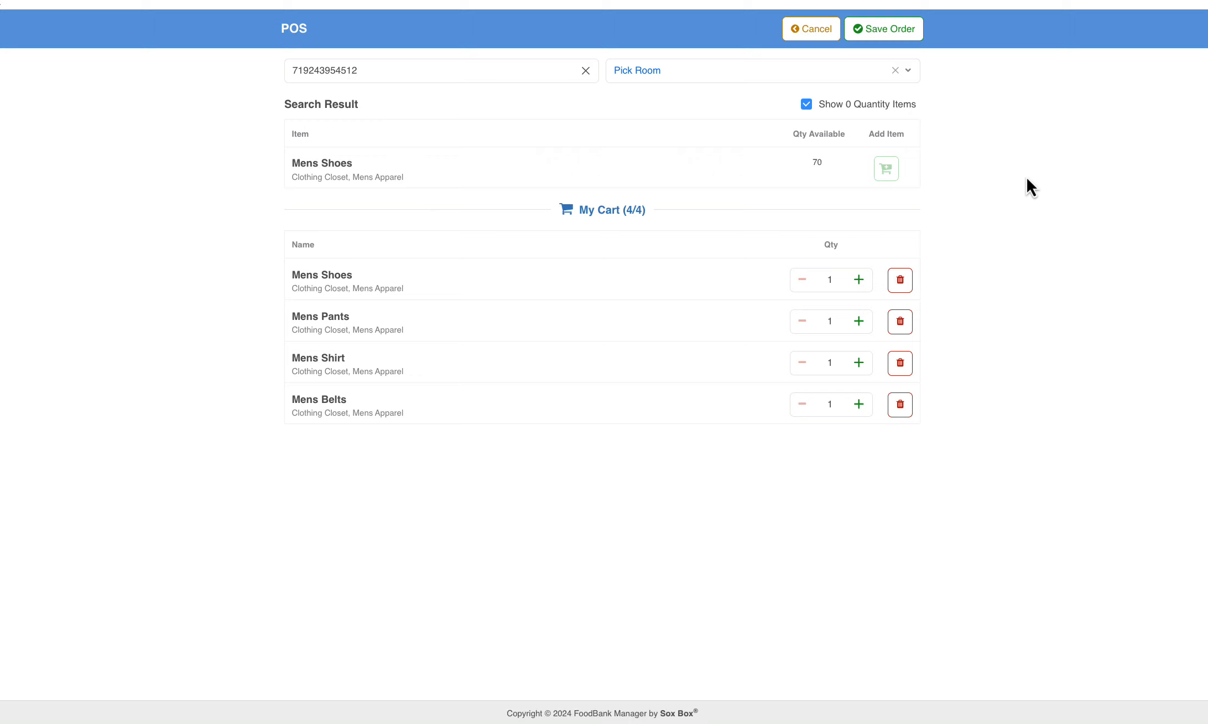
type("B01MZ0D414")
key("Return")
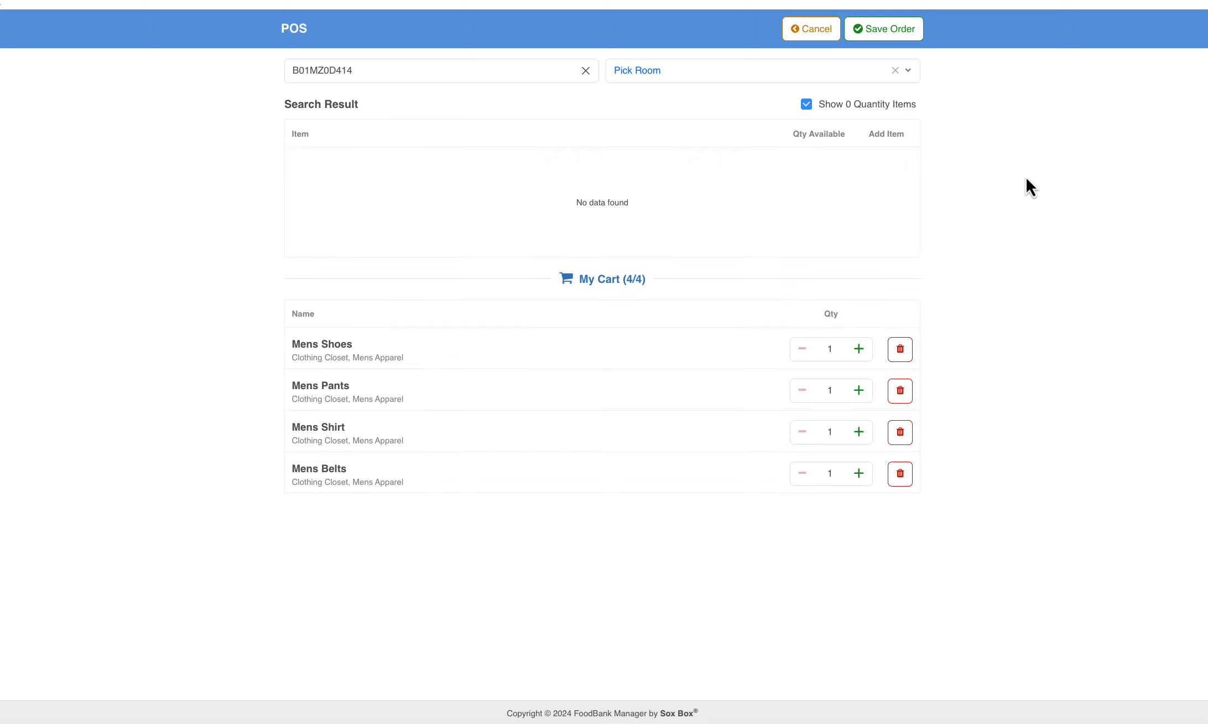
type("719243954512")
key("Return")
type("024000163022")
key("Return")
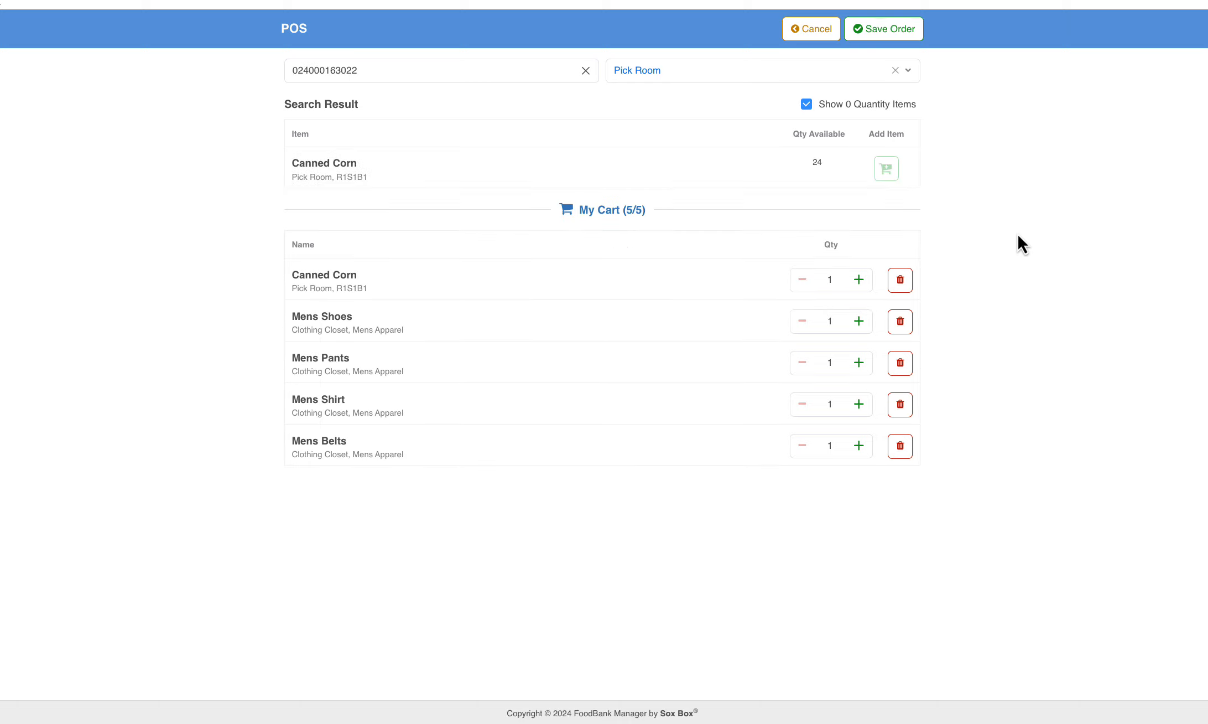
type("078742031800")
key("Return")
type("024000162865")
key("Return")
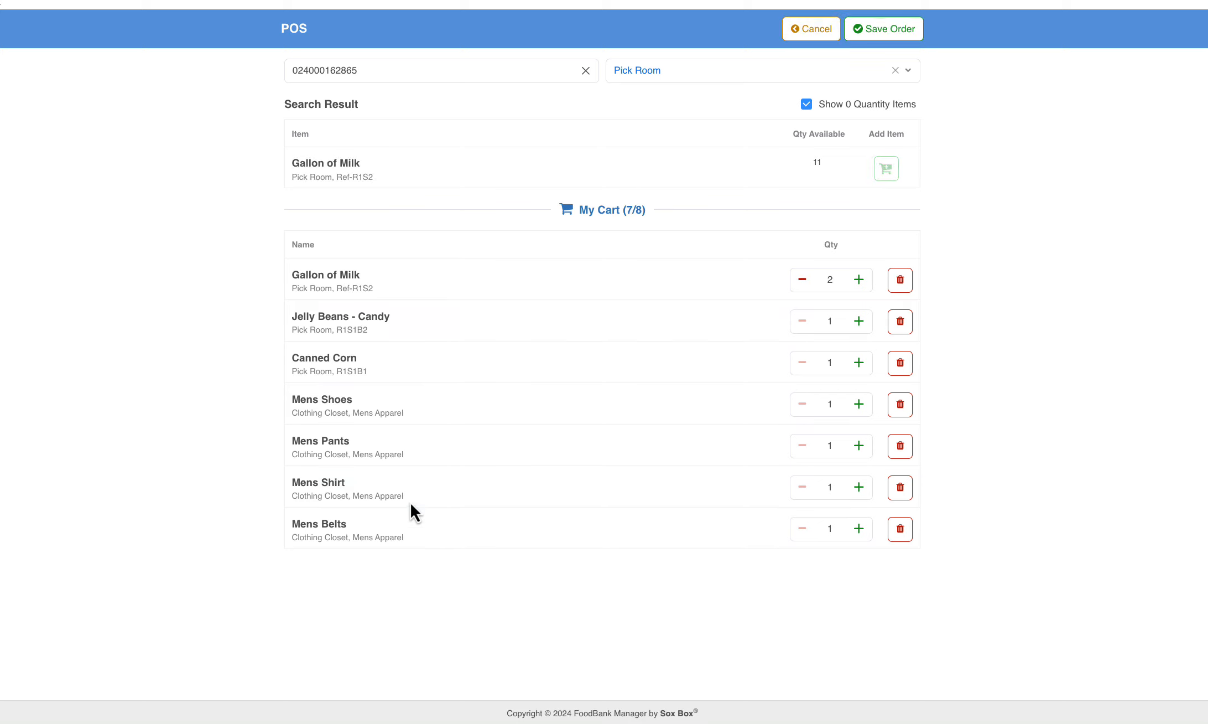
Switch the location back to Clothing Closet and save the Food and Clothing order
left_click(739, 76)
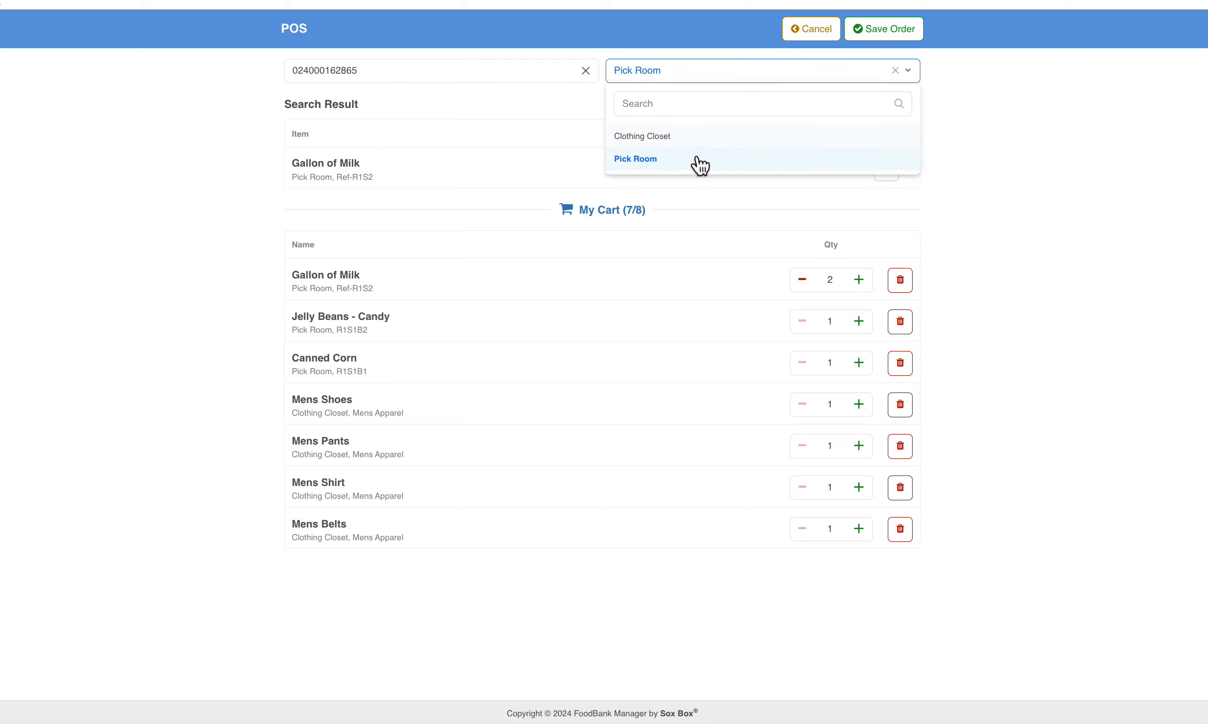
left_click(747, 140)
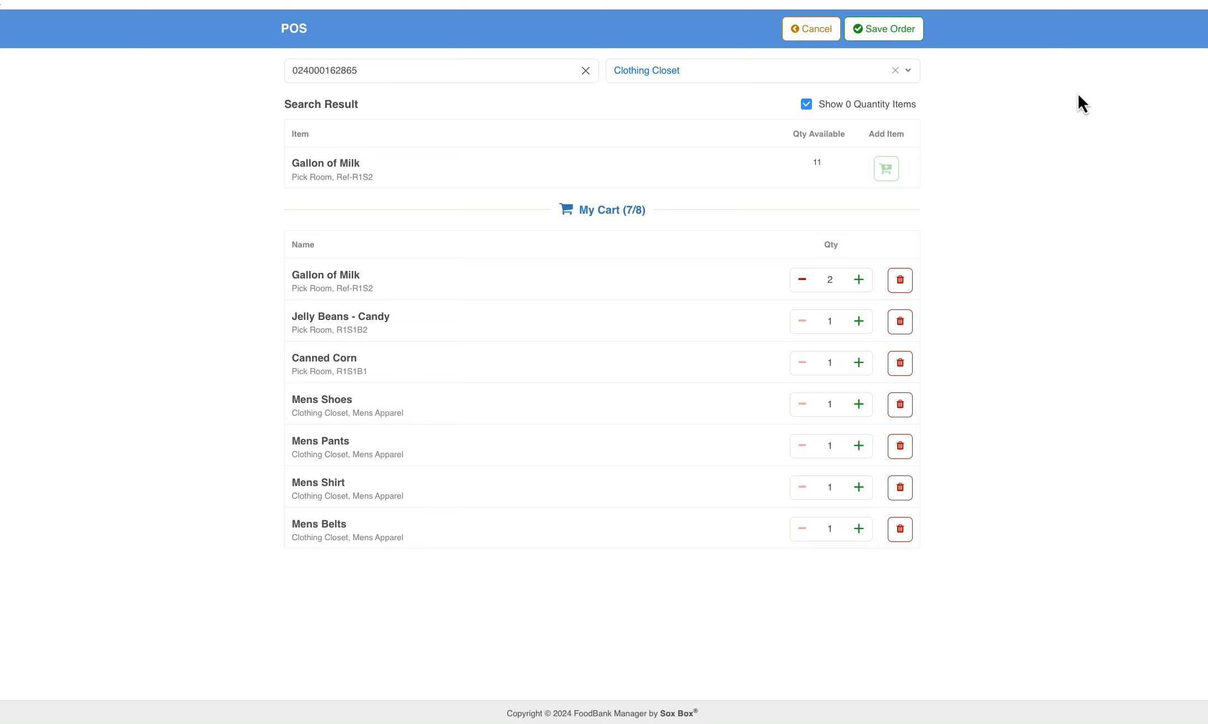
left_click(885, 33)
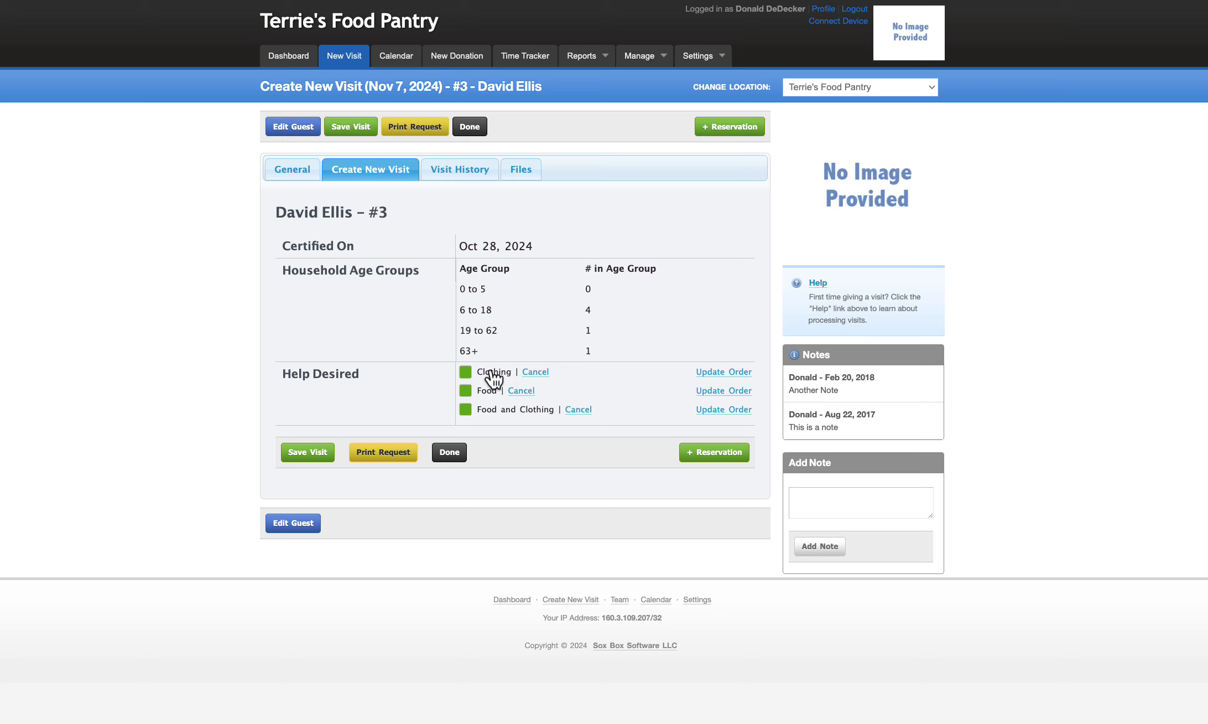
Try cancelling the guest's Clothing visit directly, and cancel its saved order with the items returned to stock
left_click(535, 372)
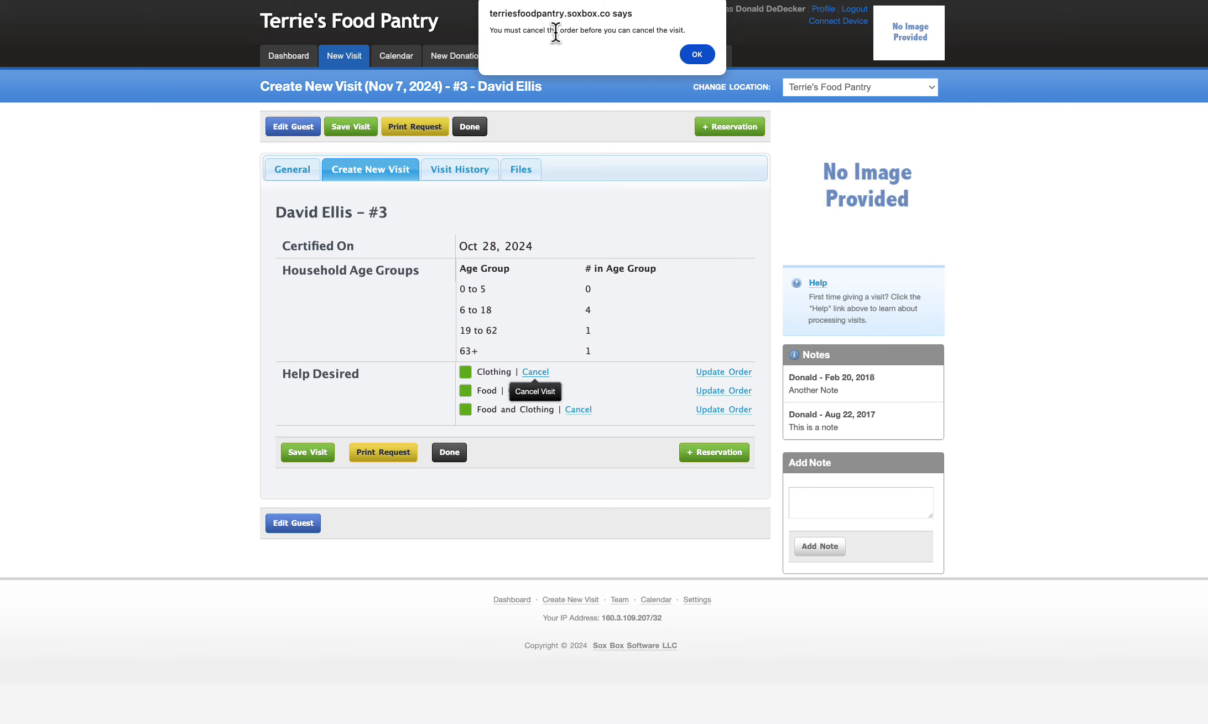
left_click(697, 55)
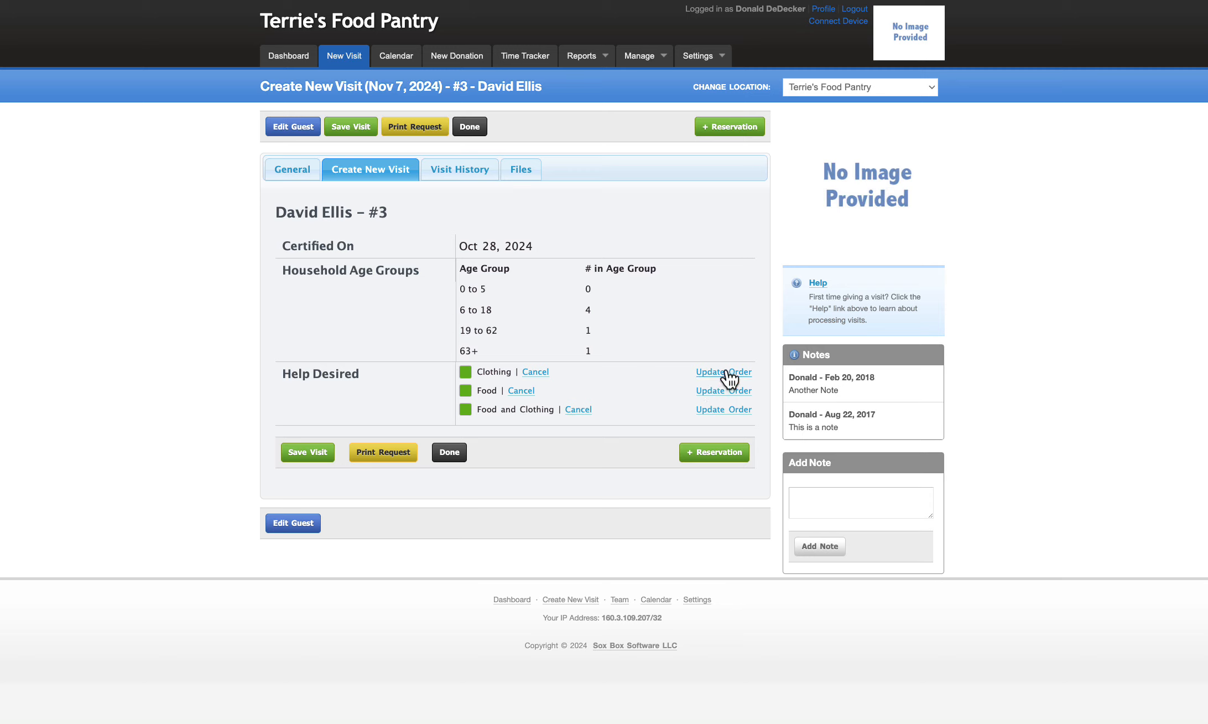
left_click(722, 373)
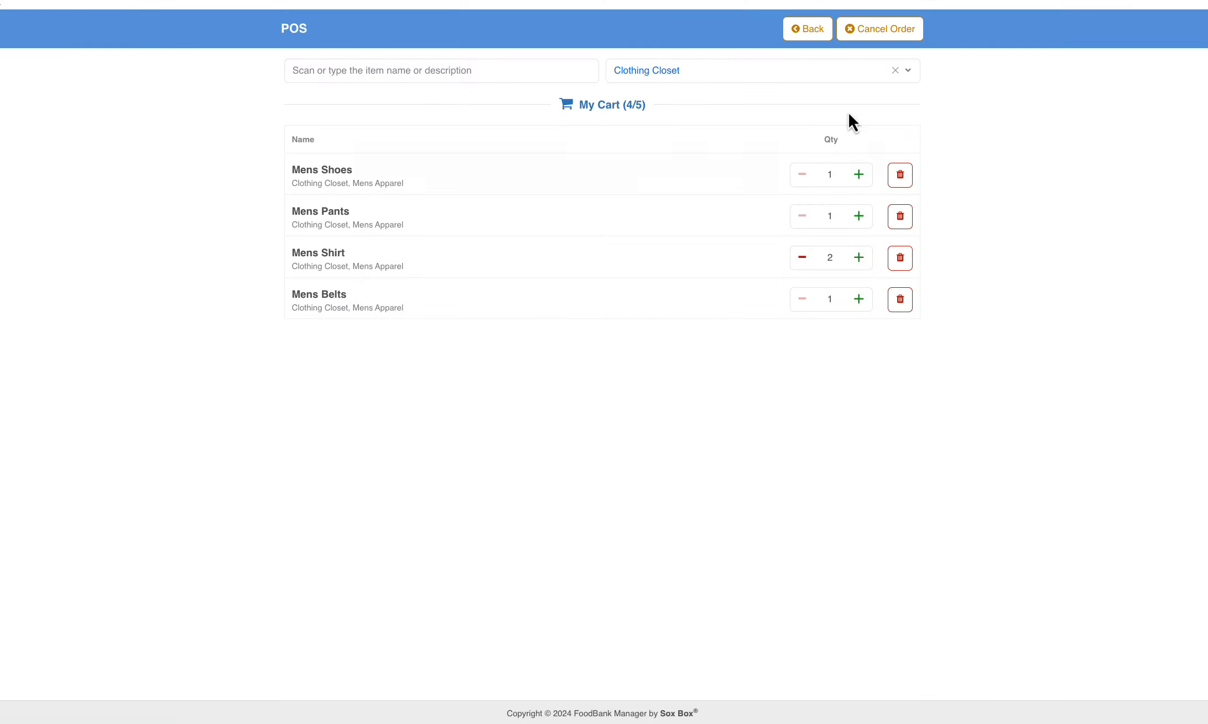
left_click(879, 35)
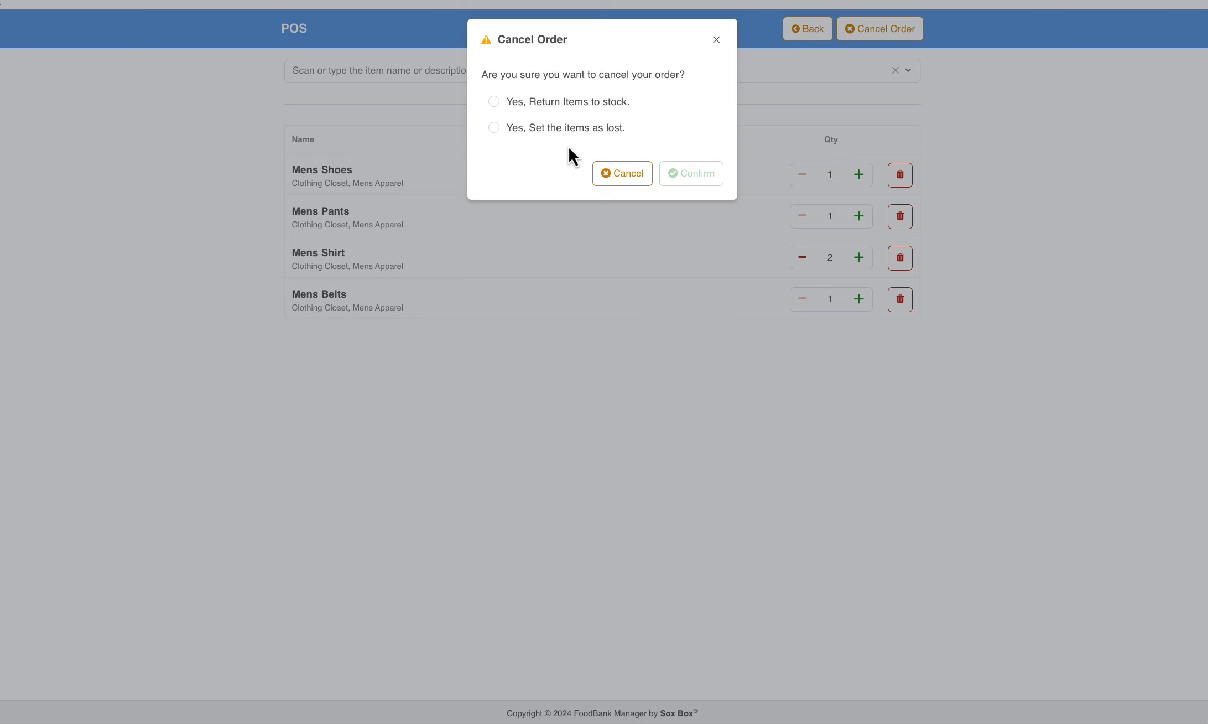
left_click(494, 127)
left_click(493, 101)
left_click(694, 176)
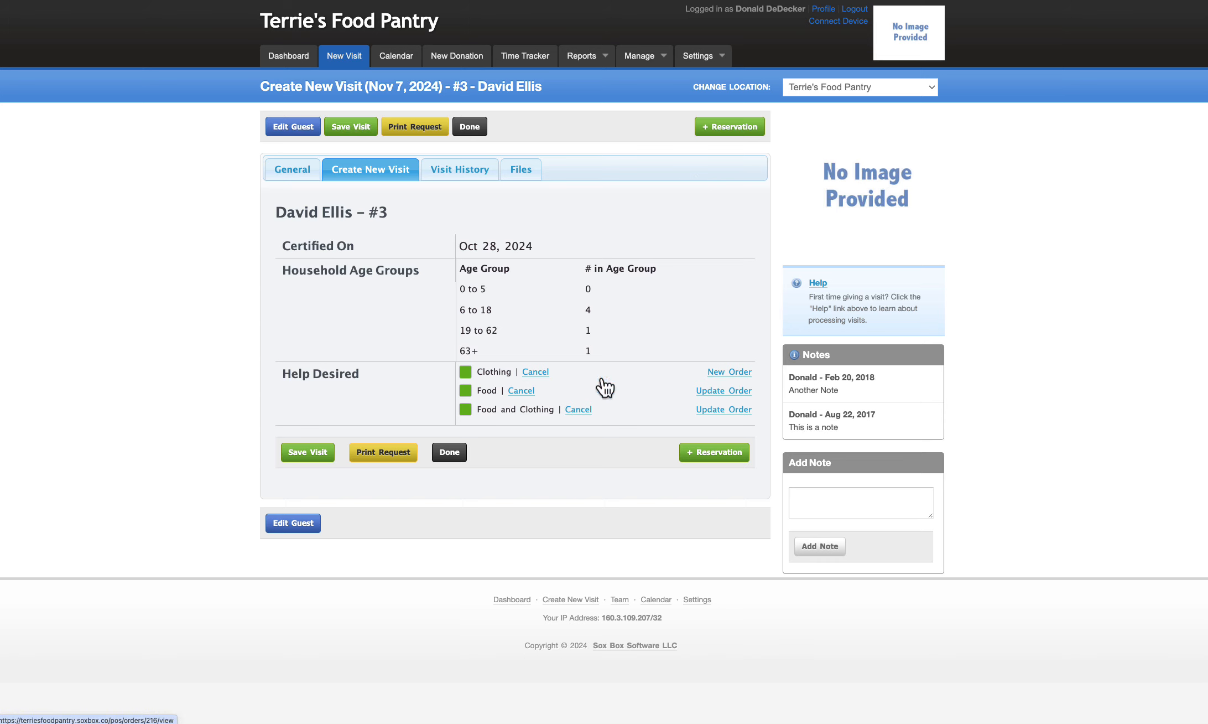
Cancel the guest's Clothing visit through the override login and set their check-in status to Processing
left_click(536, 371)
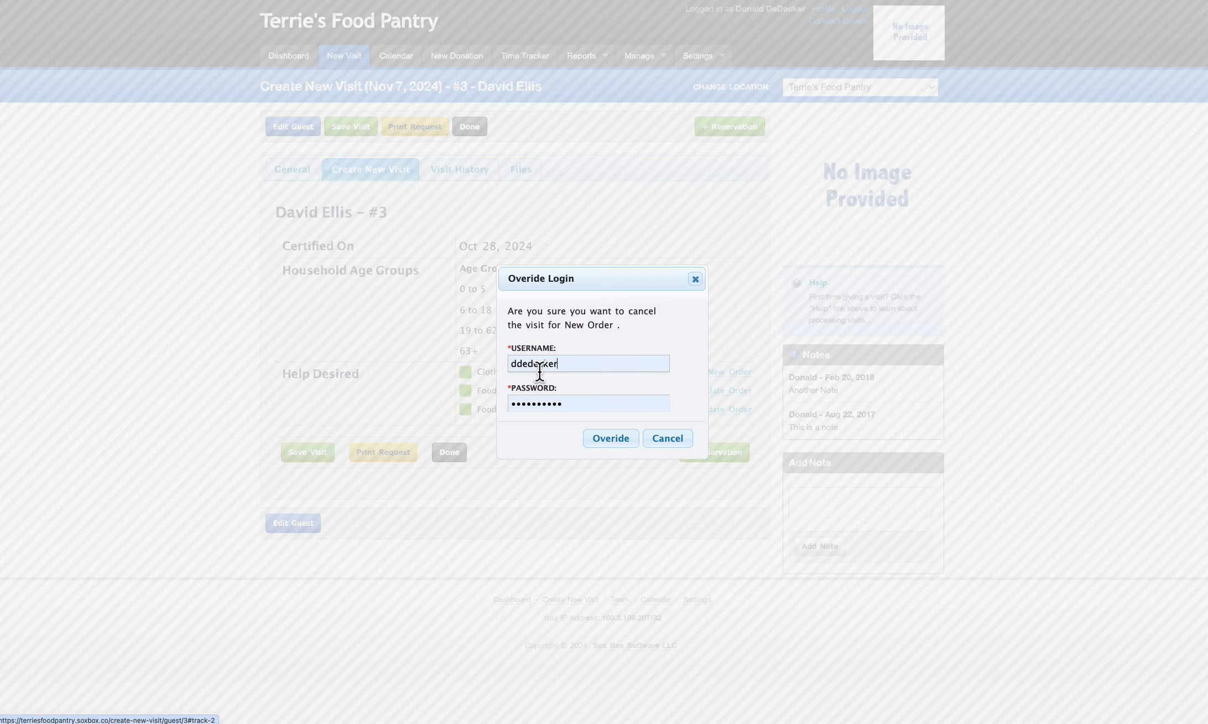
left_click(608, 440)
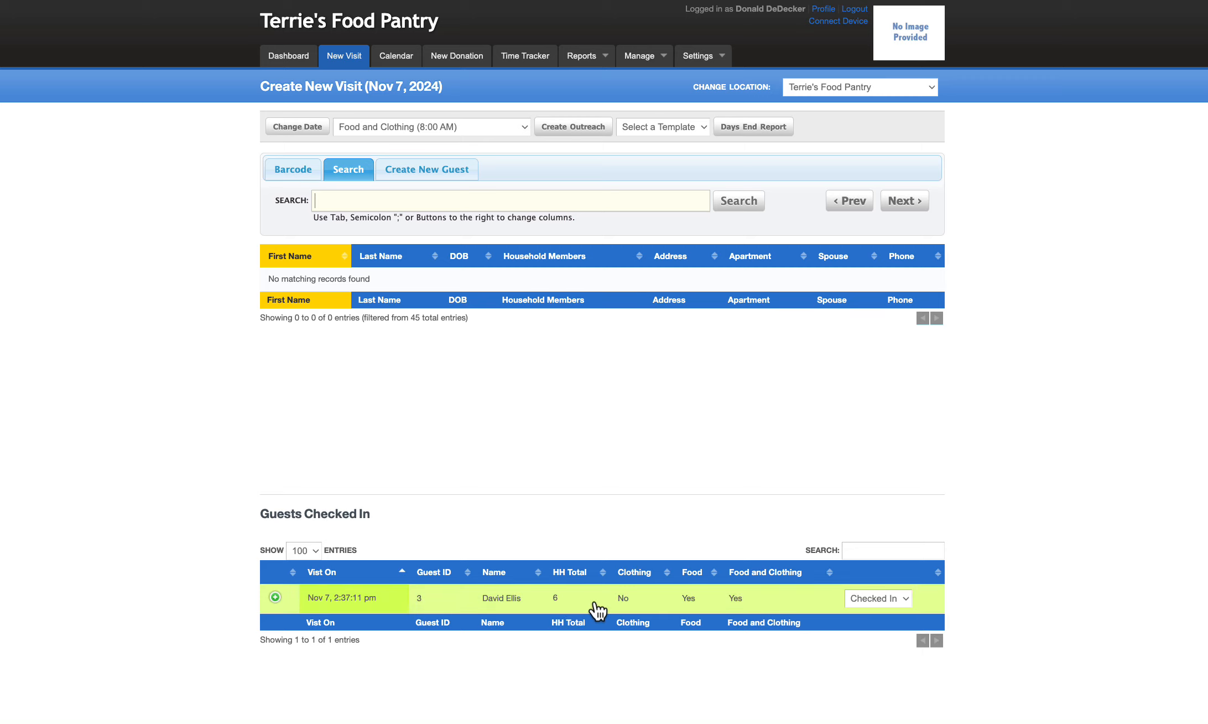
scroll(708, 481, "down", 3)
left_click(537, 426)
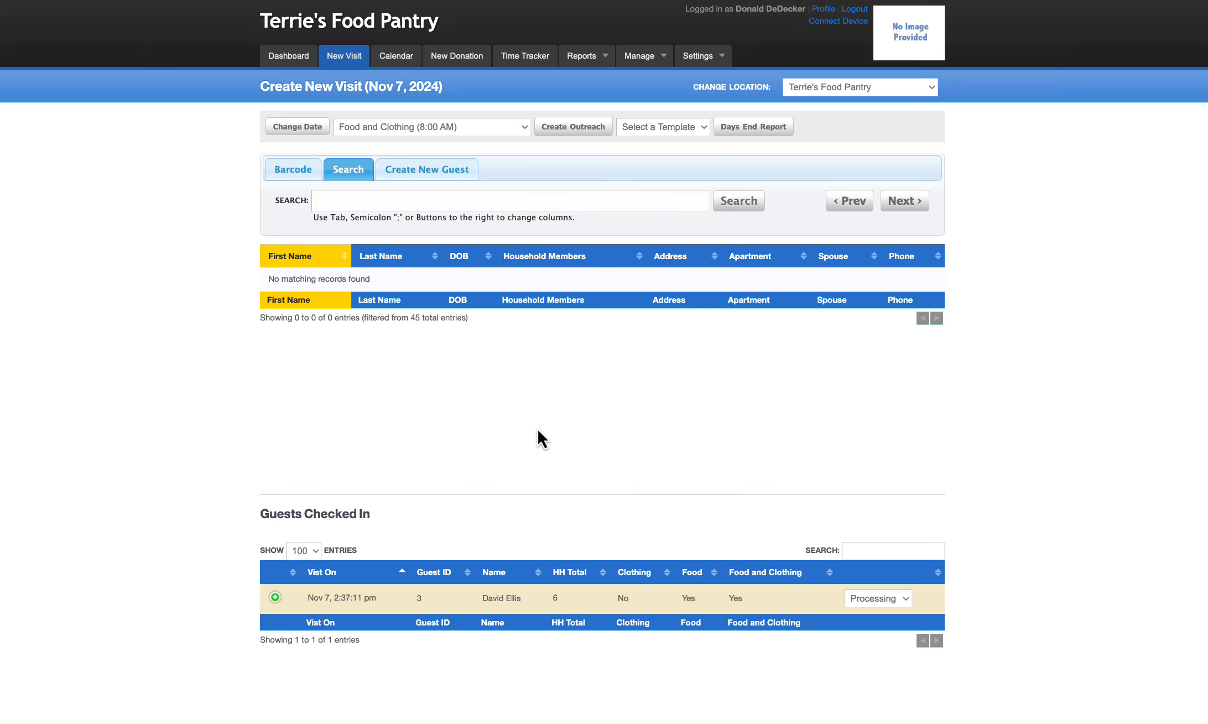
Search the guests for "d;", open the third listed guest, and save a visit with Food as the help desired
left_click(374, 194)
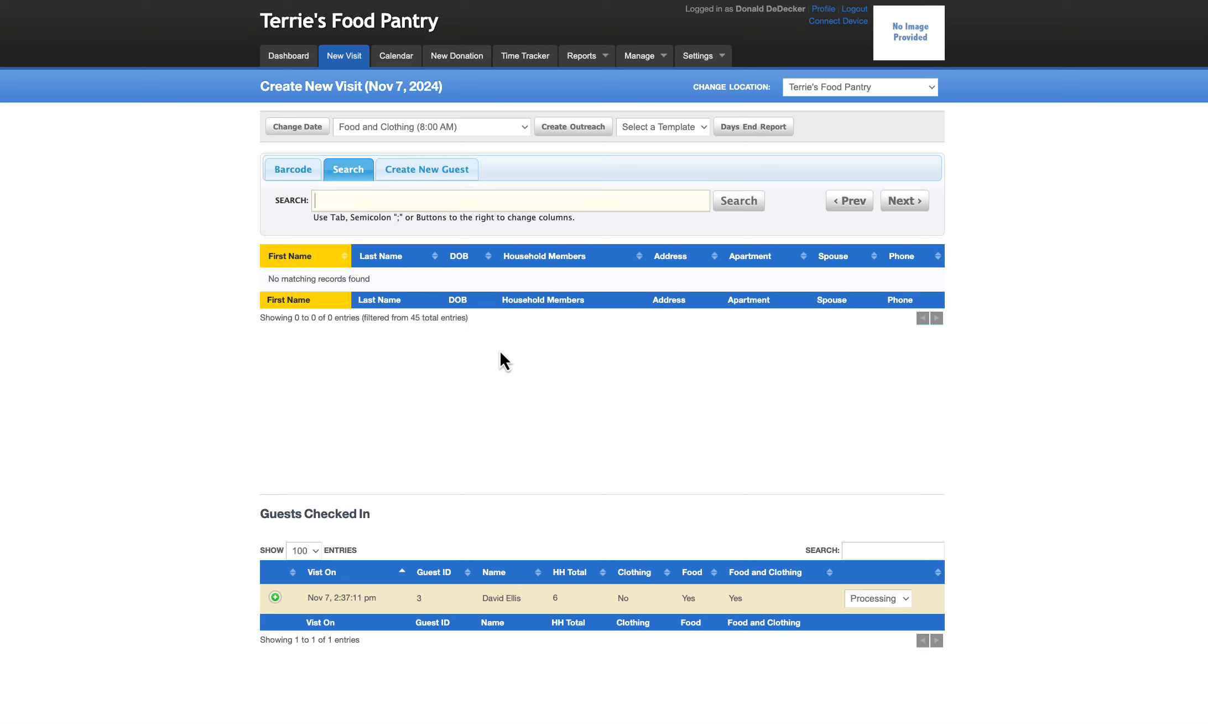
type("d;")
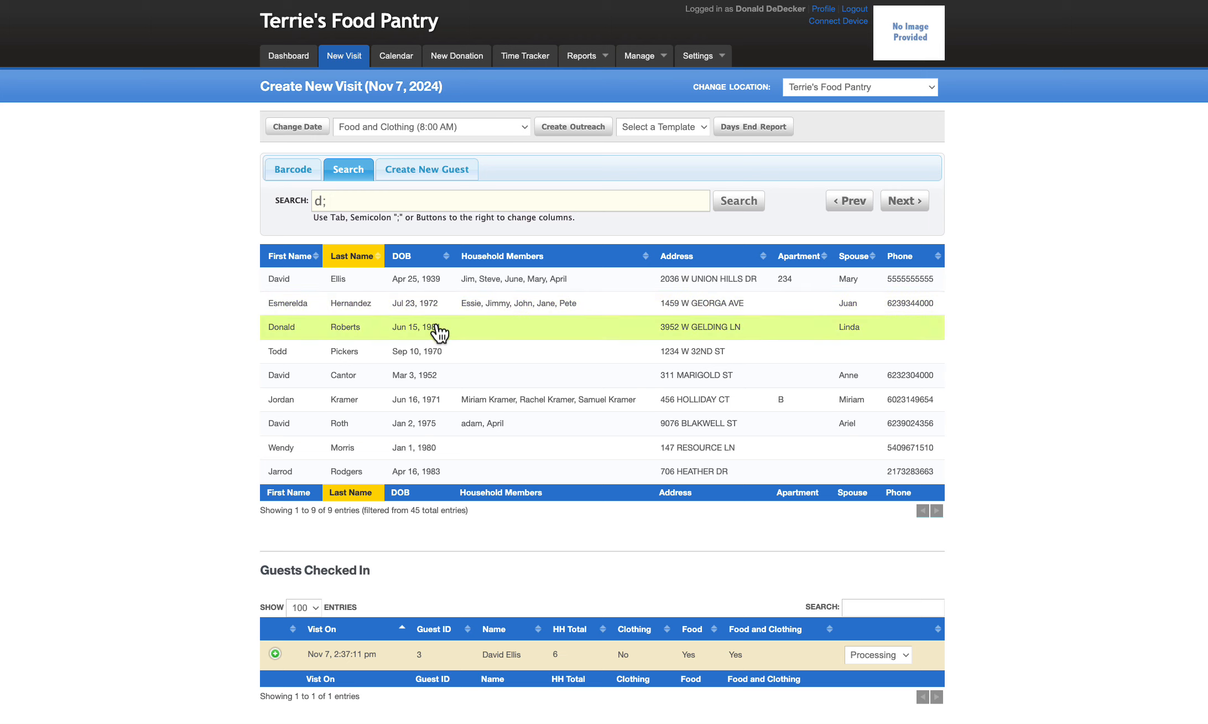
left_click(442, 330)
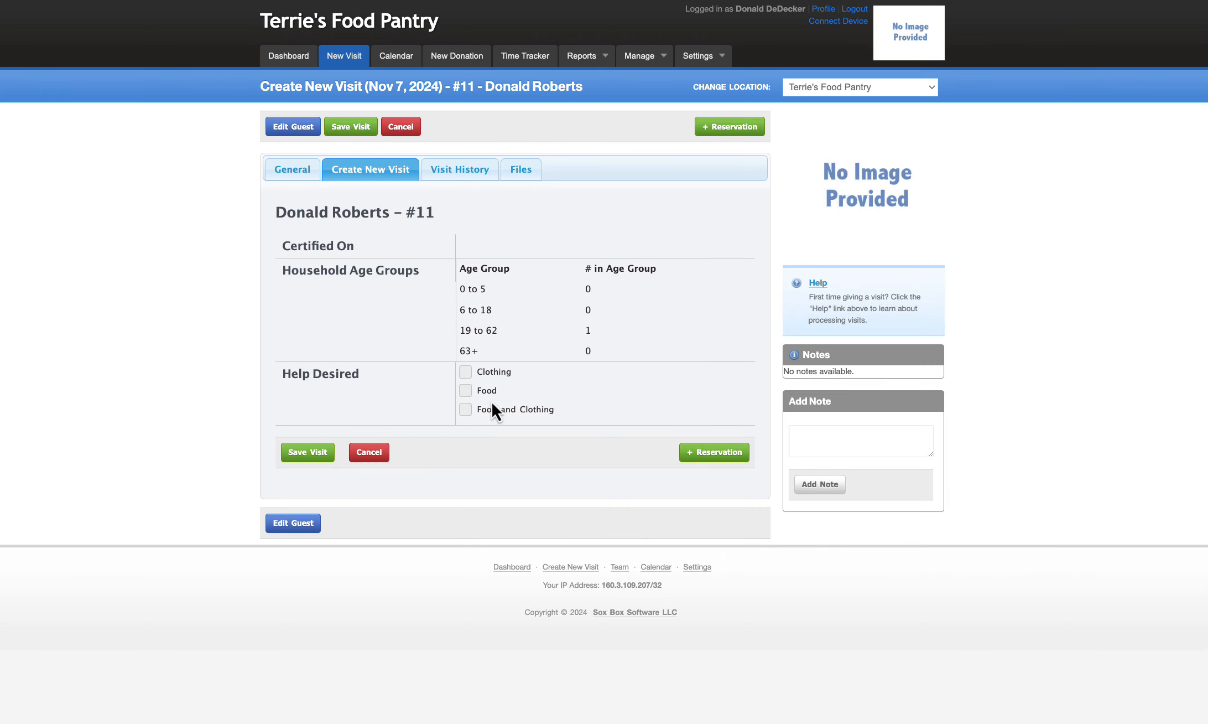
left_click(466, 390)
left_click(327, 455)
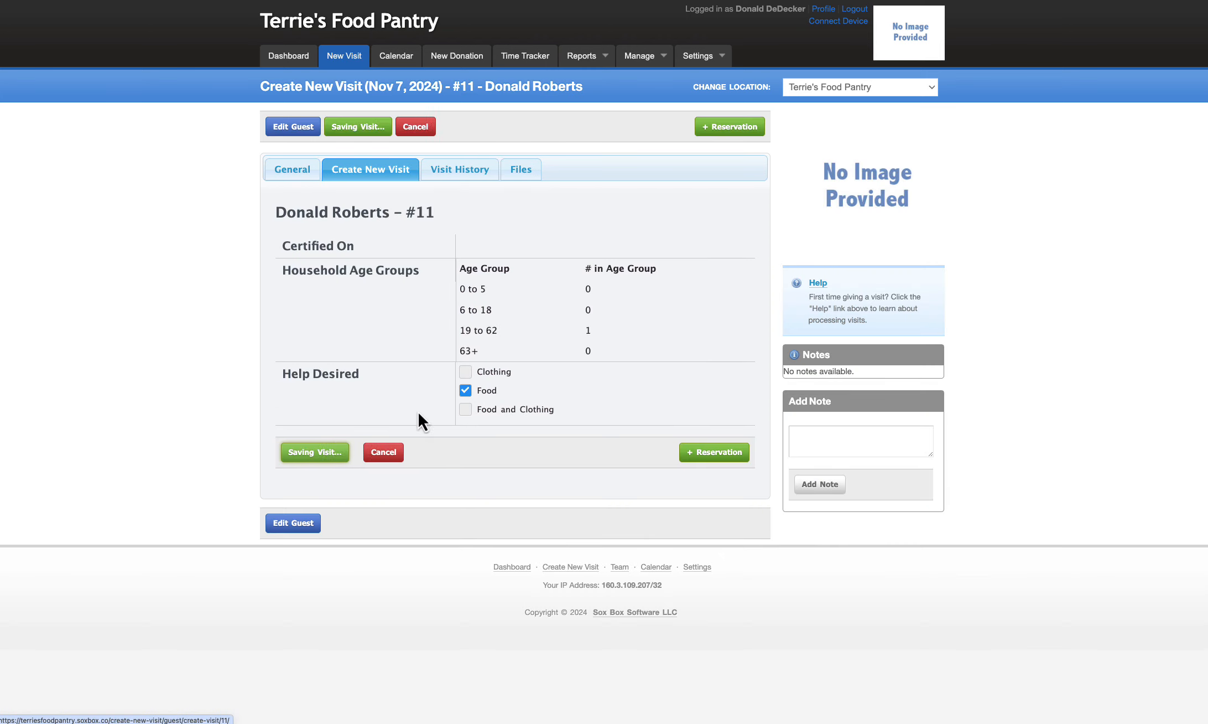
left_click(449, 455)
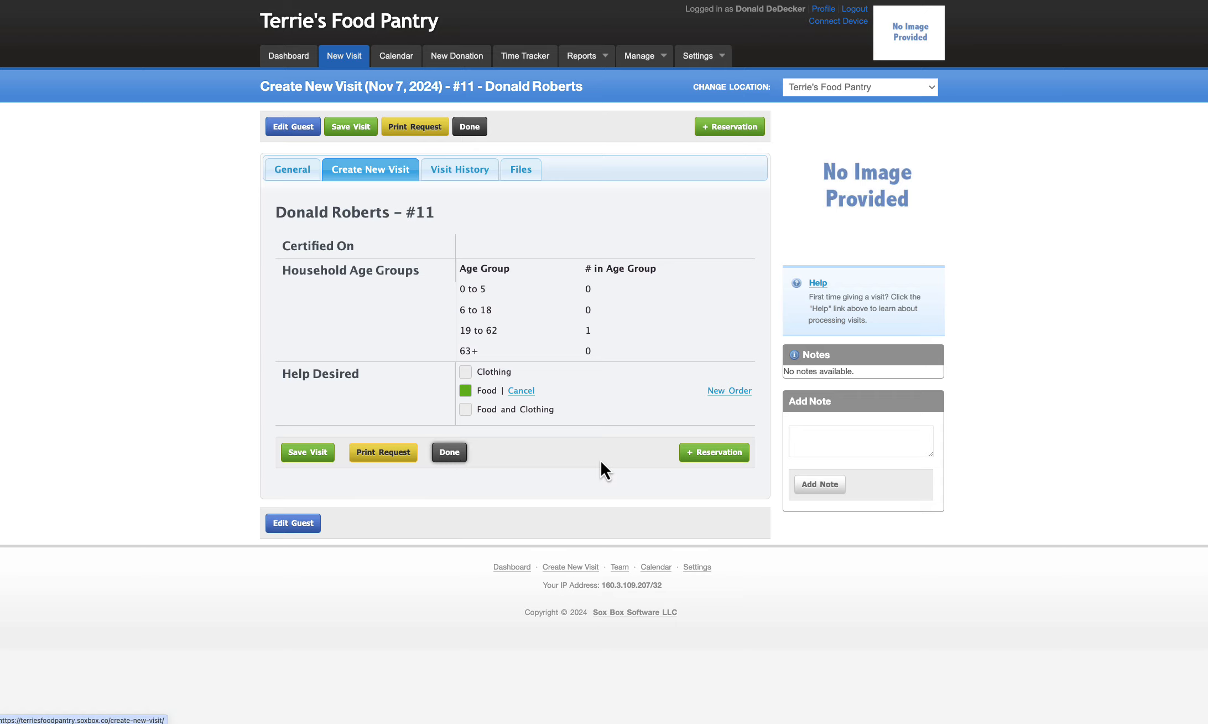
Set the newly checked-in guest's status to Processing in the Guests Checked In list
scroll(604, 469, "down", 3)
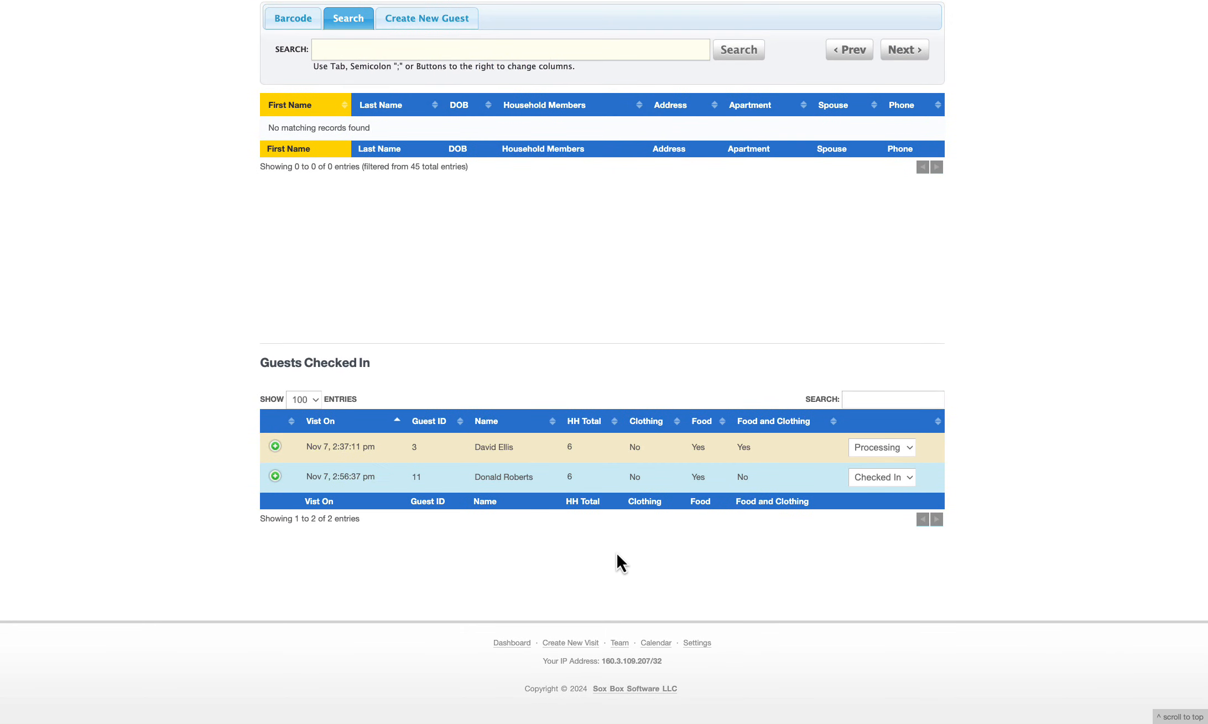
scroll(603, 542, "up", 1)
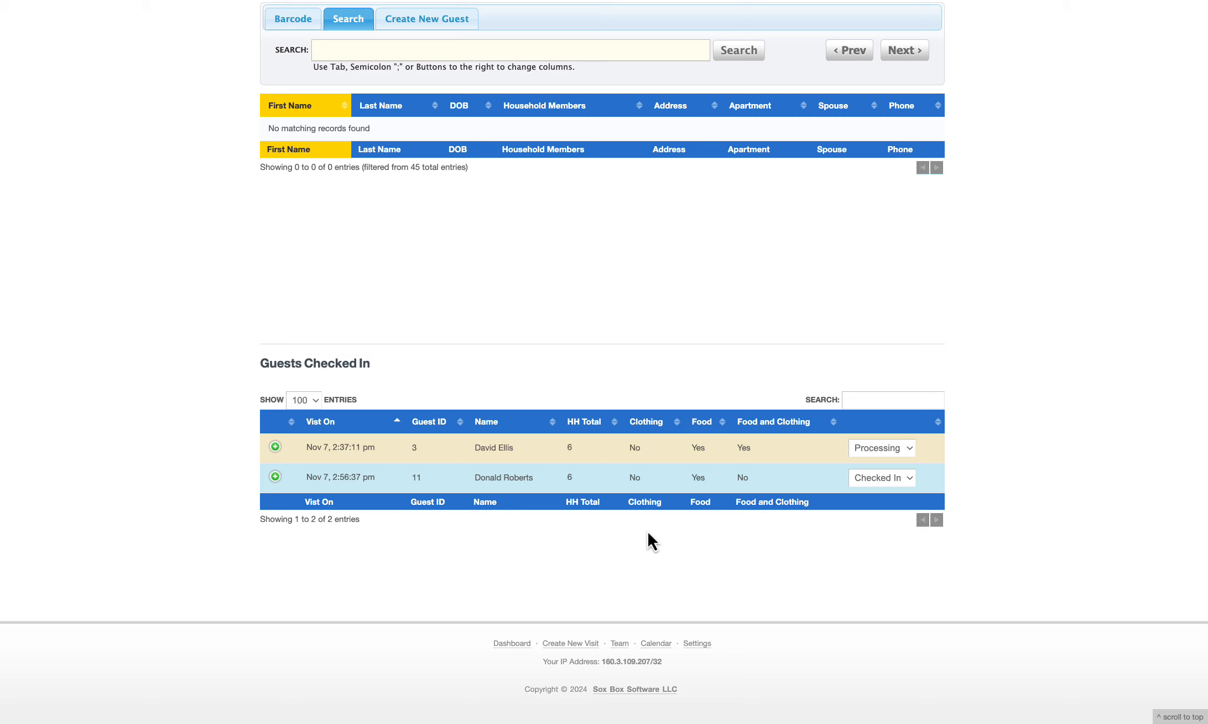
left_click(878, 479)
left_click(878, 495)
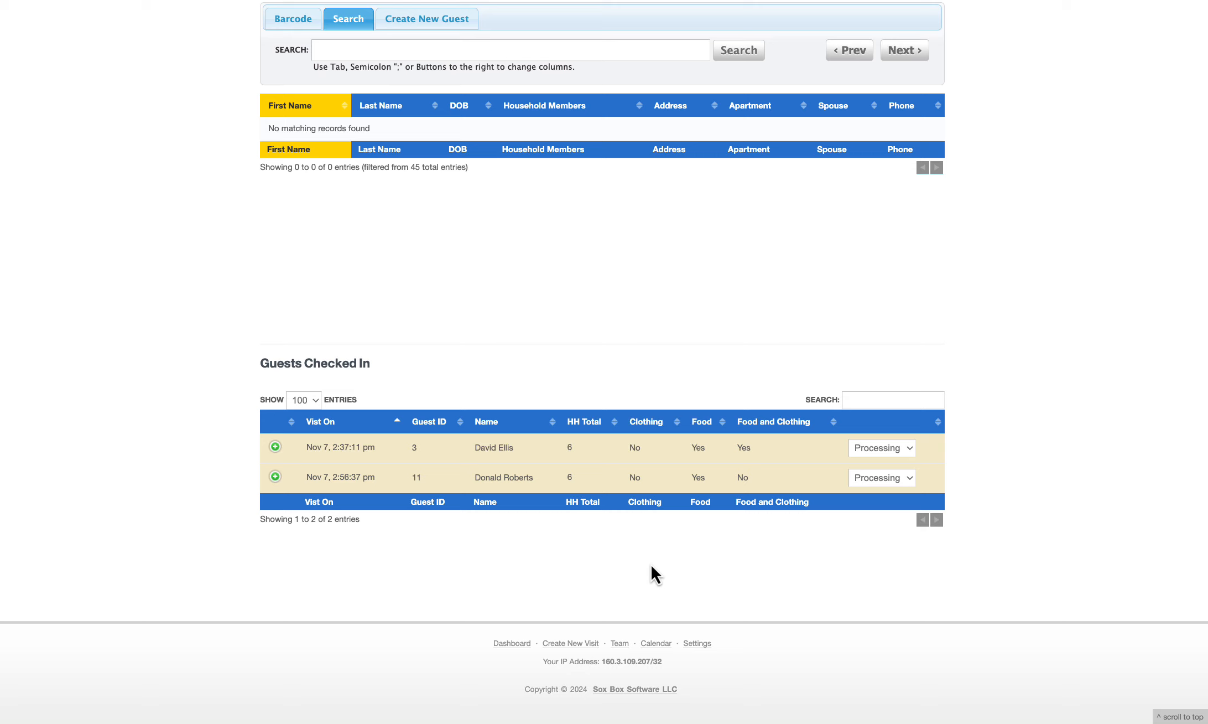
left_click(549, 453)
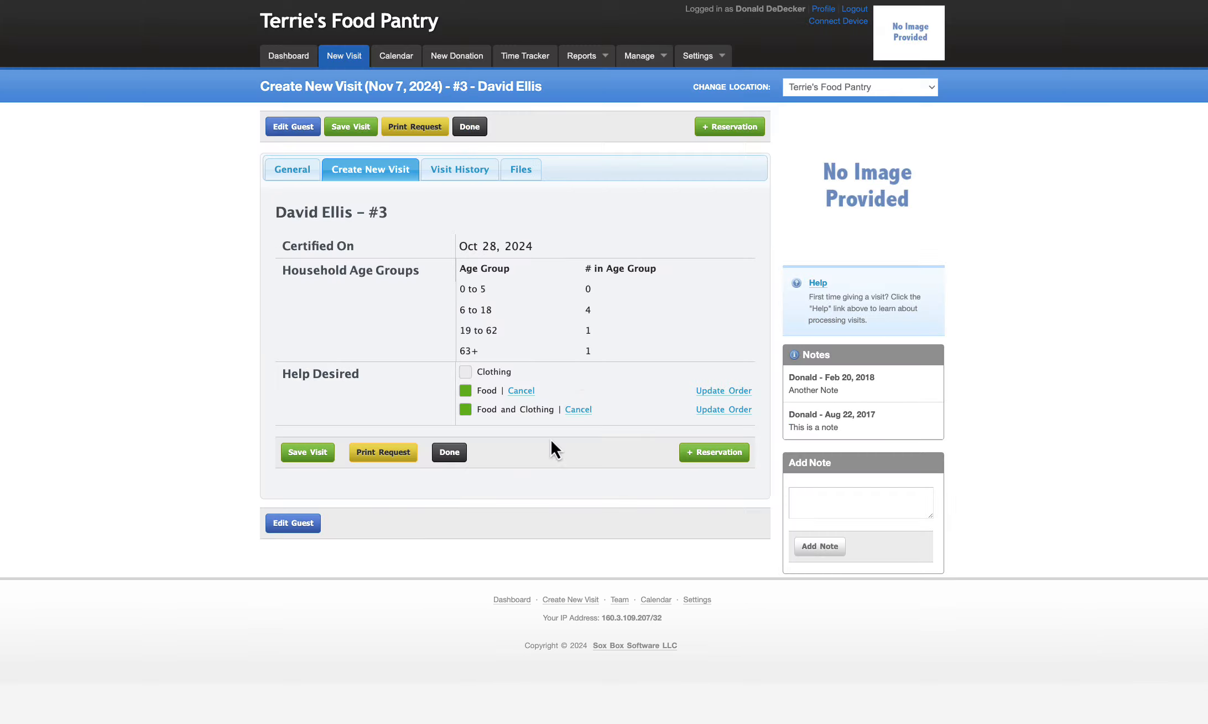
left_click(737, 392)
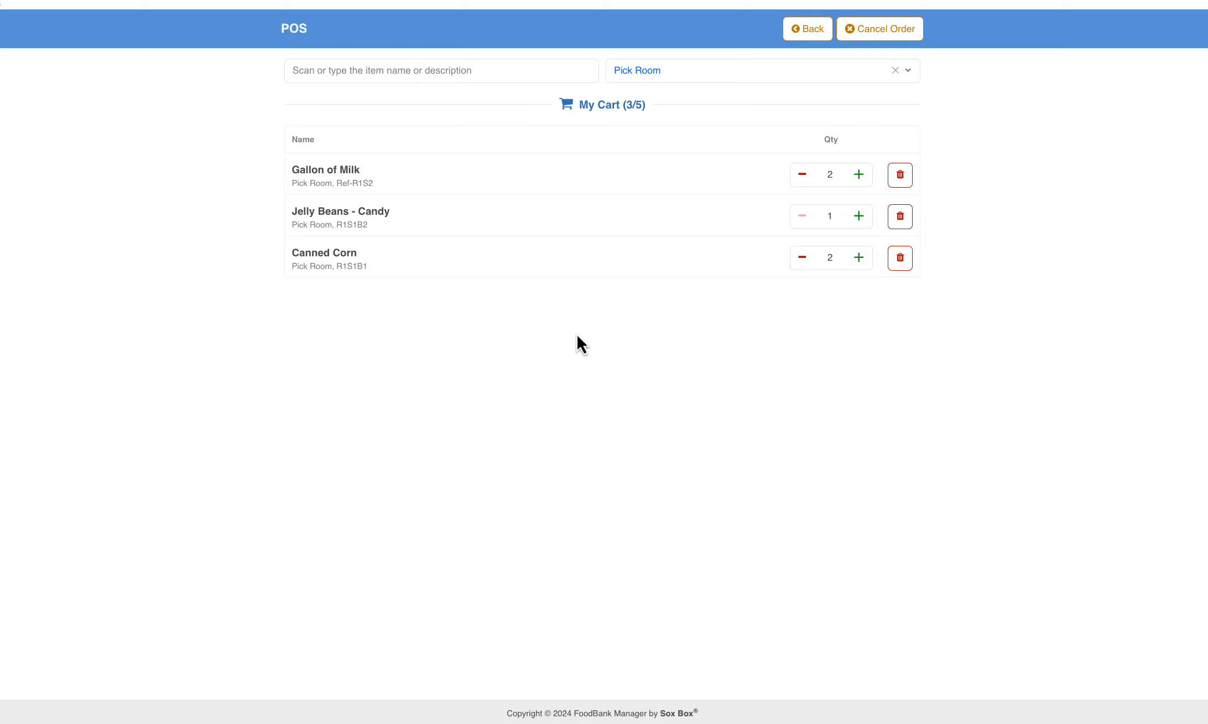
type("024000163022")
key("Return")
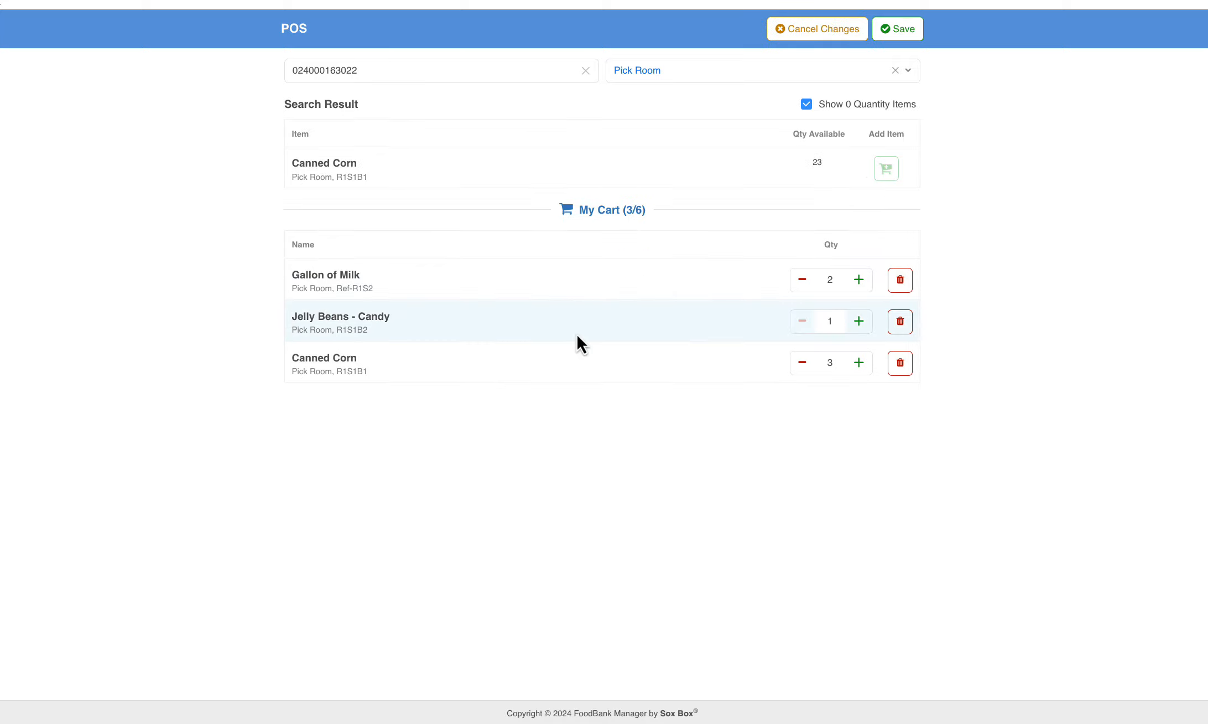
type("078742370859")
key("Return")
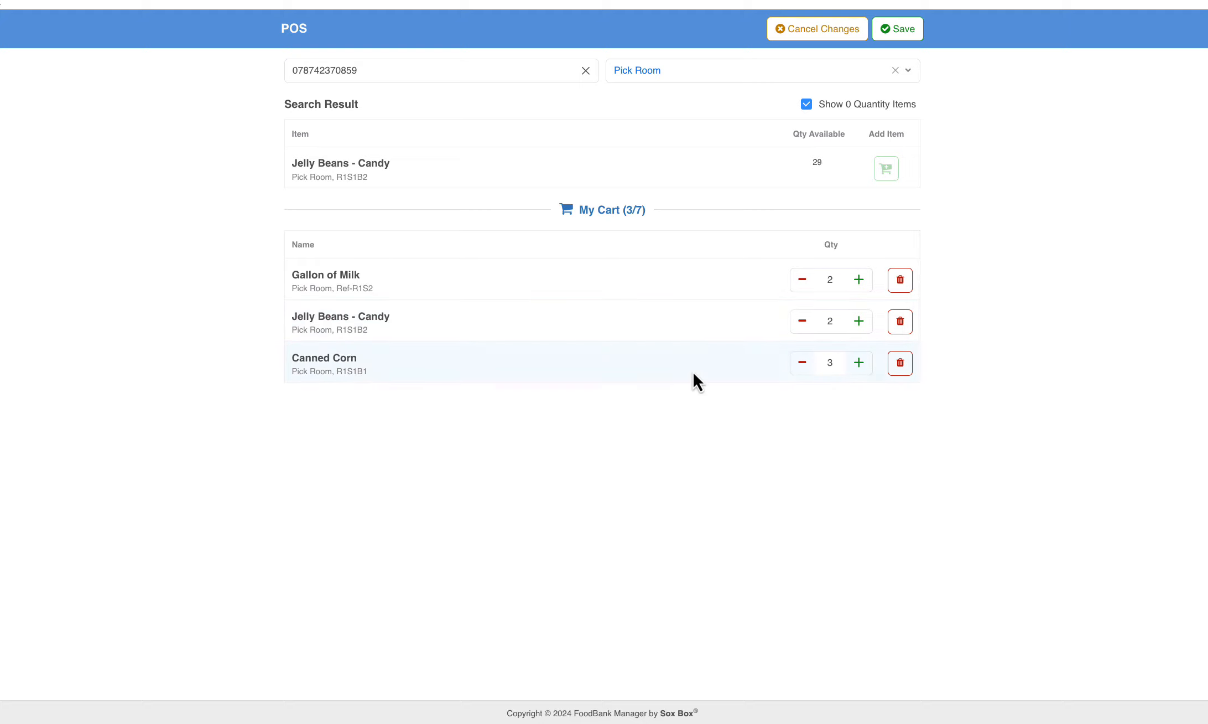
Save the modified Food order and set the first checked-in guest's status to Complete
left_click(898, 30)
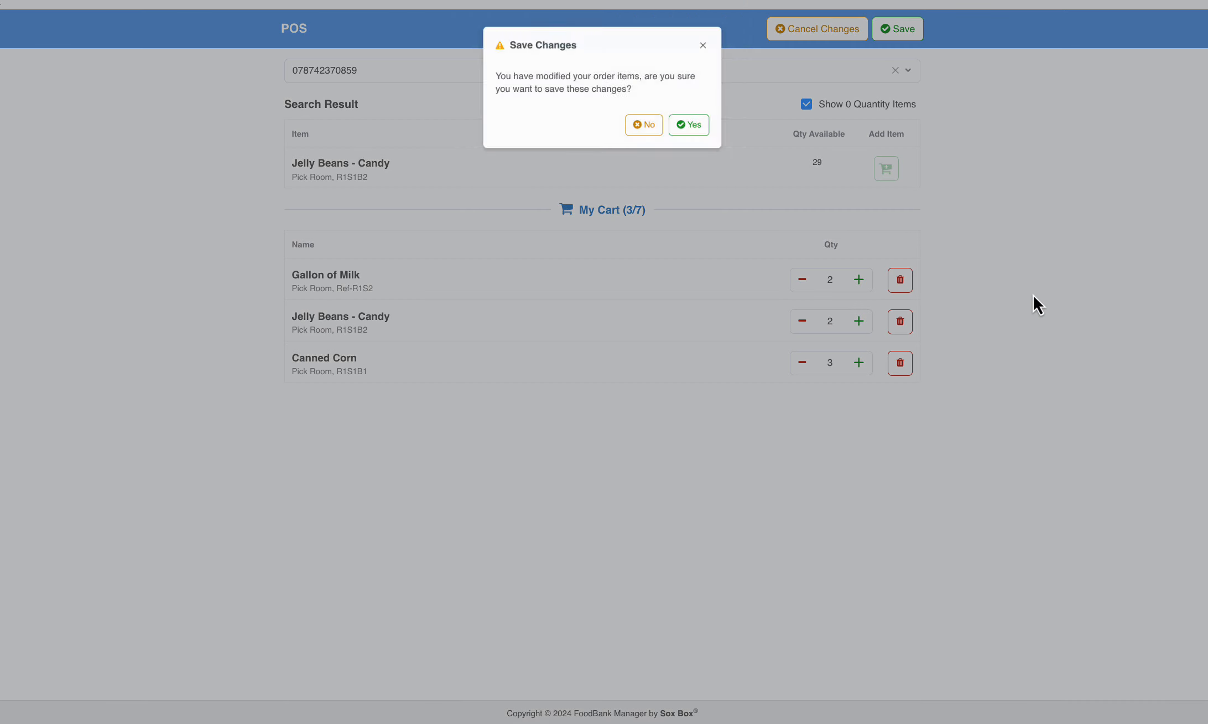
left_click(705, 125)
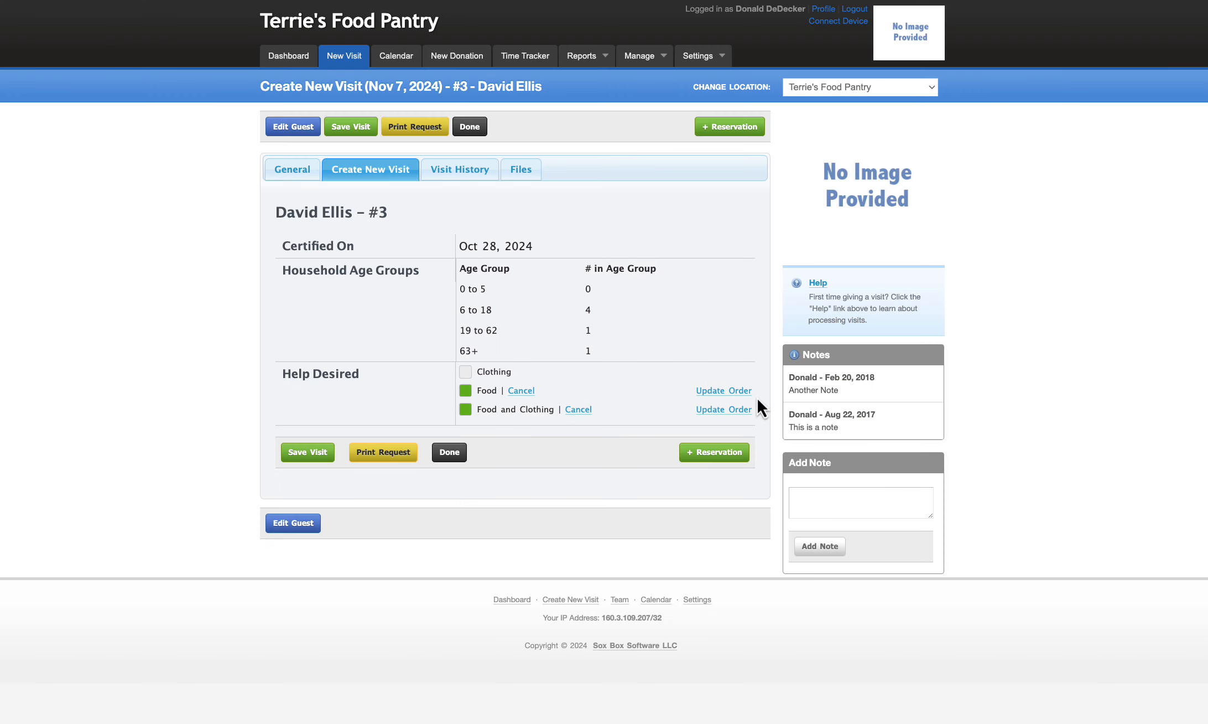
left_click(449, 452)
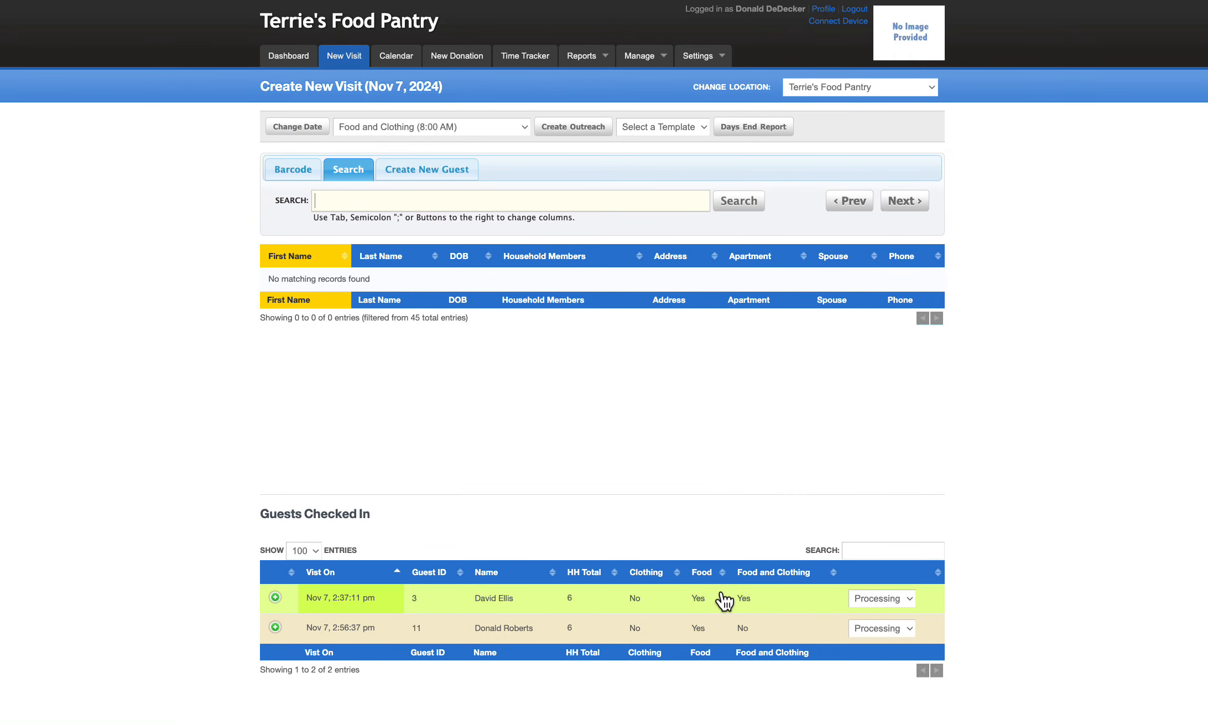
left_click(899, 598)
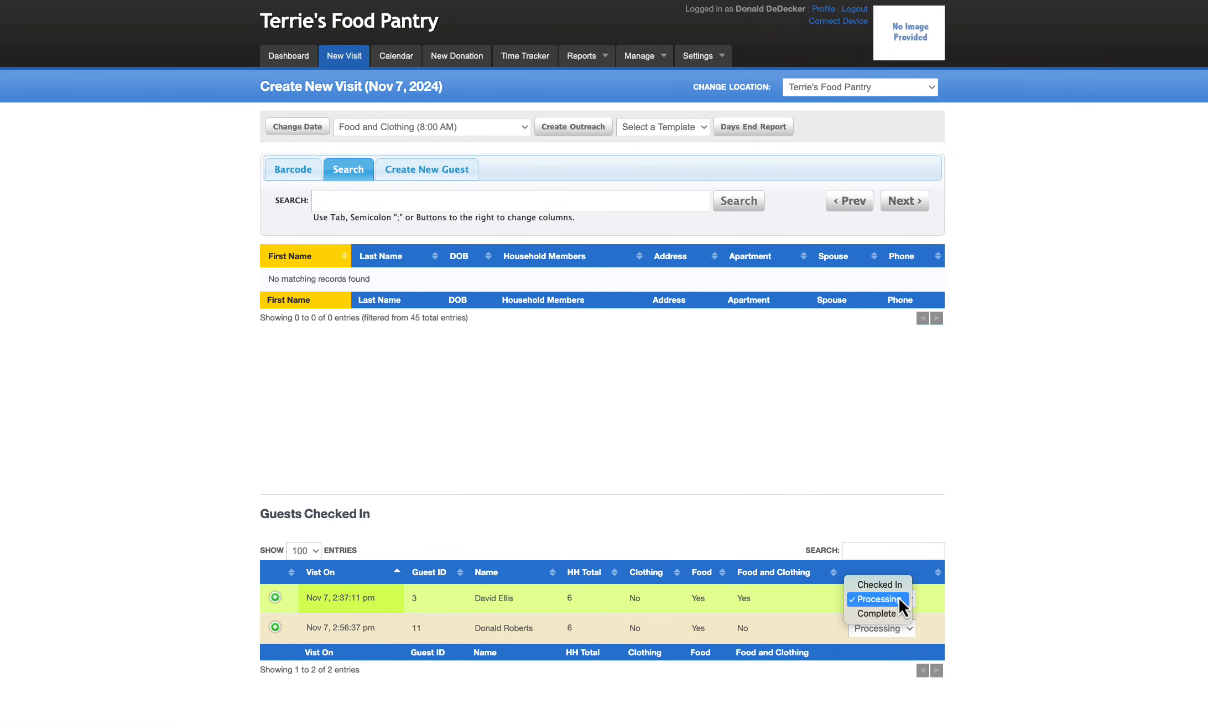
left_click(889, 613)
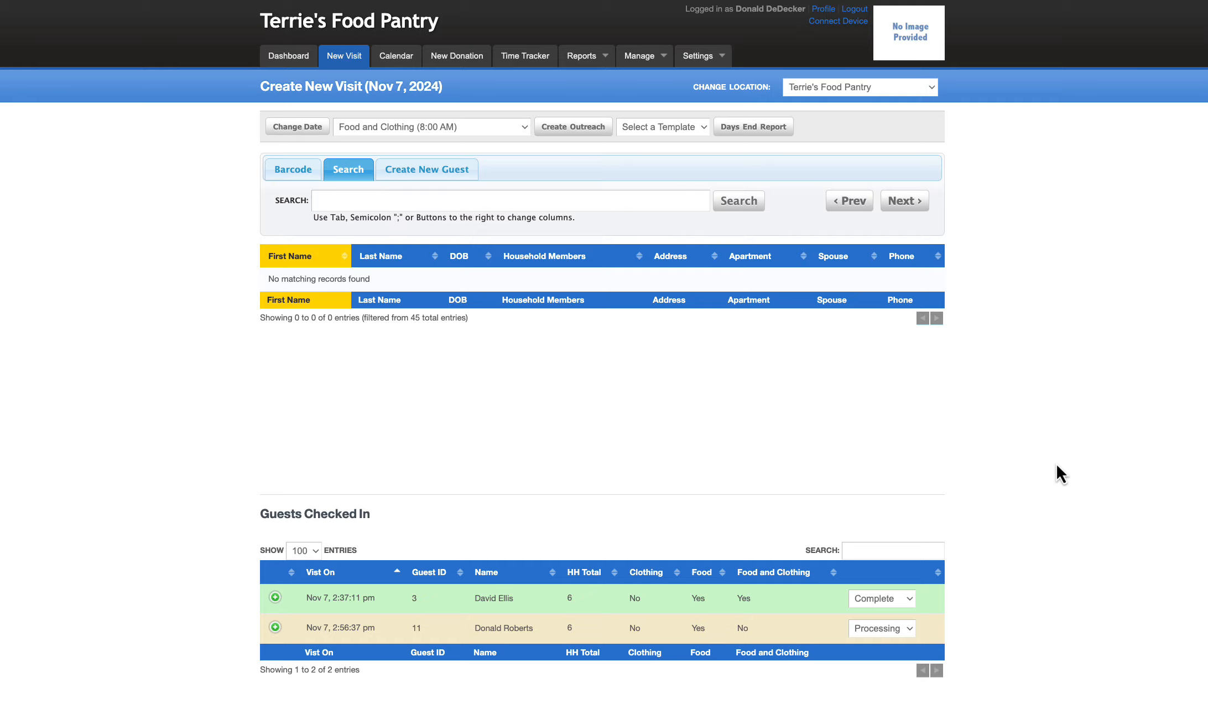
scroll(1056, 462, "down", 3)
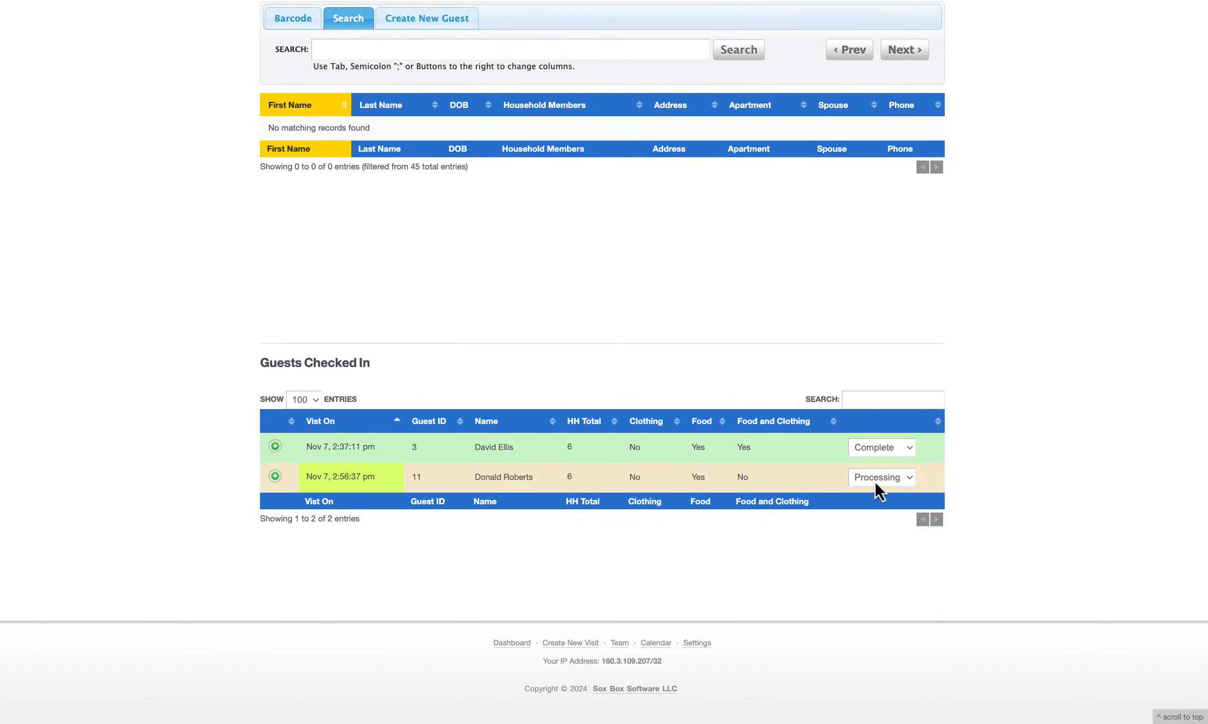
left_click(571, 476)
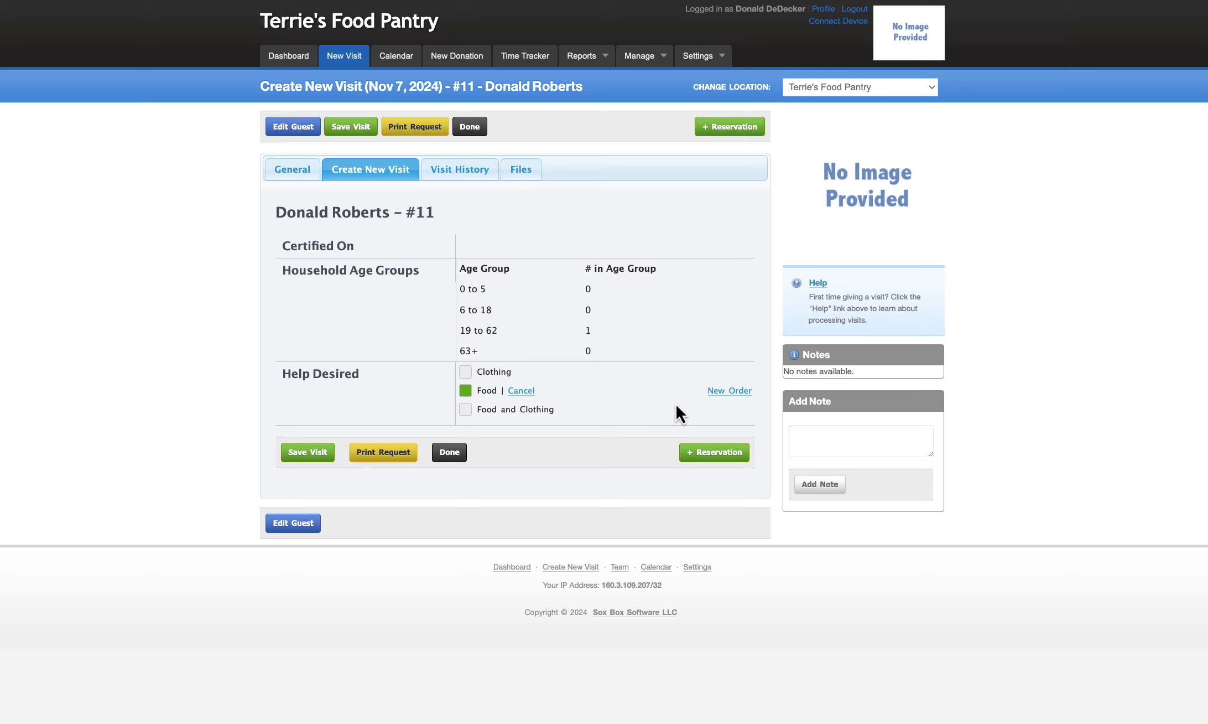
left_click(728, 391)
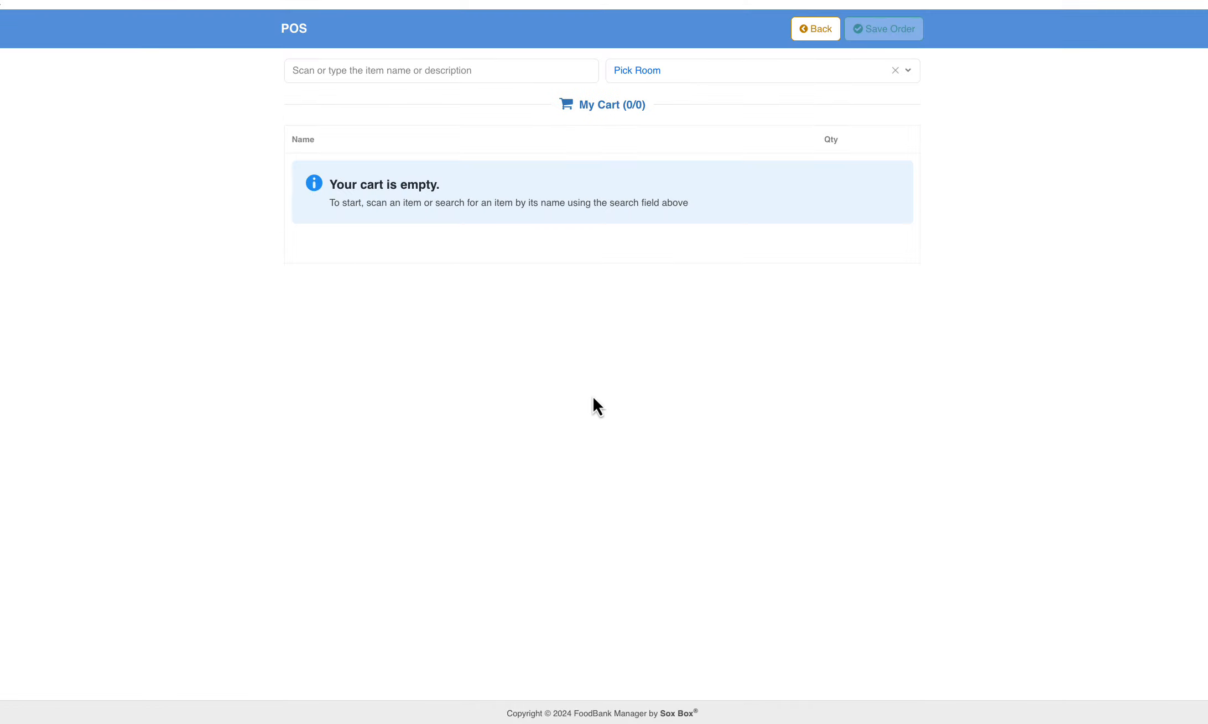
type("024000163022")
key("Return")
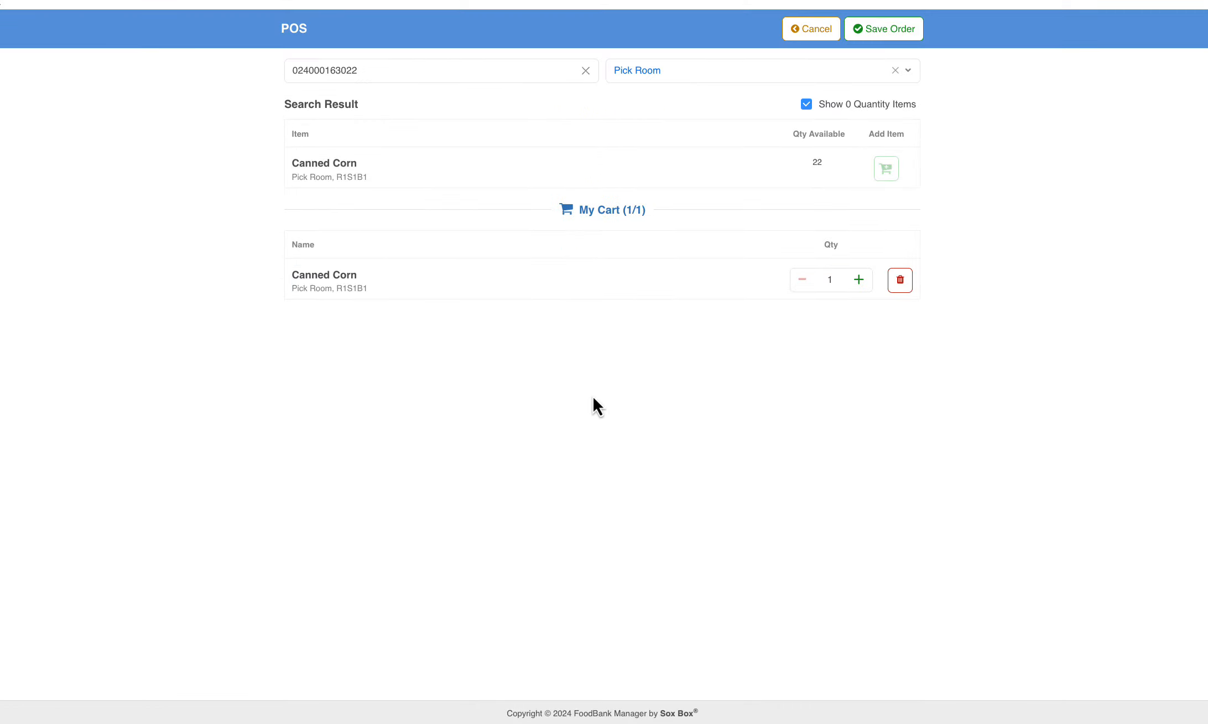
type("078742370859")
key("Return")
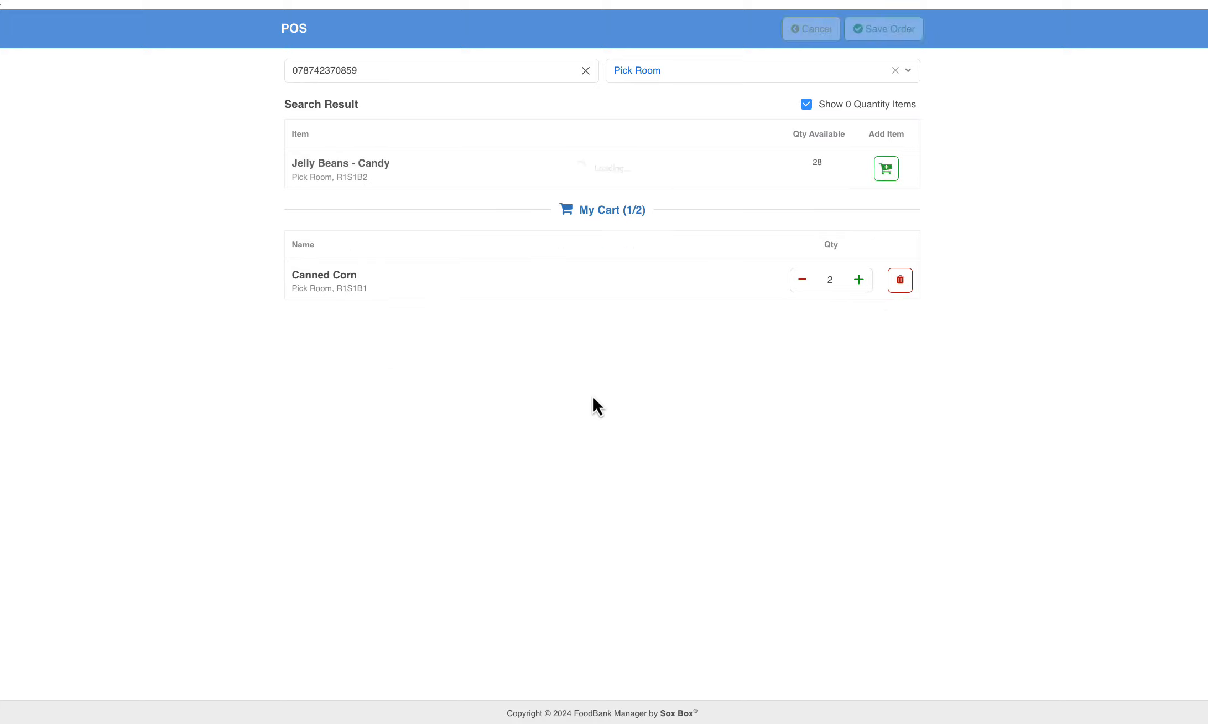
type("024000162865")
key("Return")
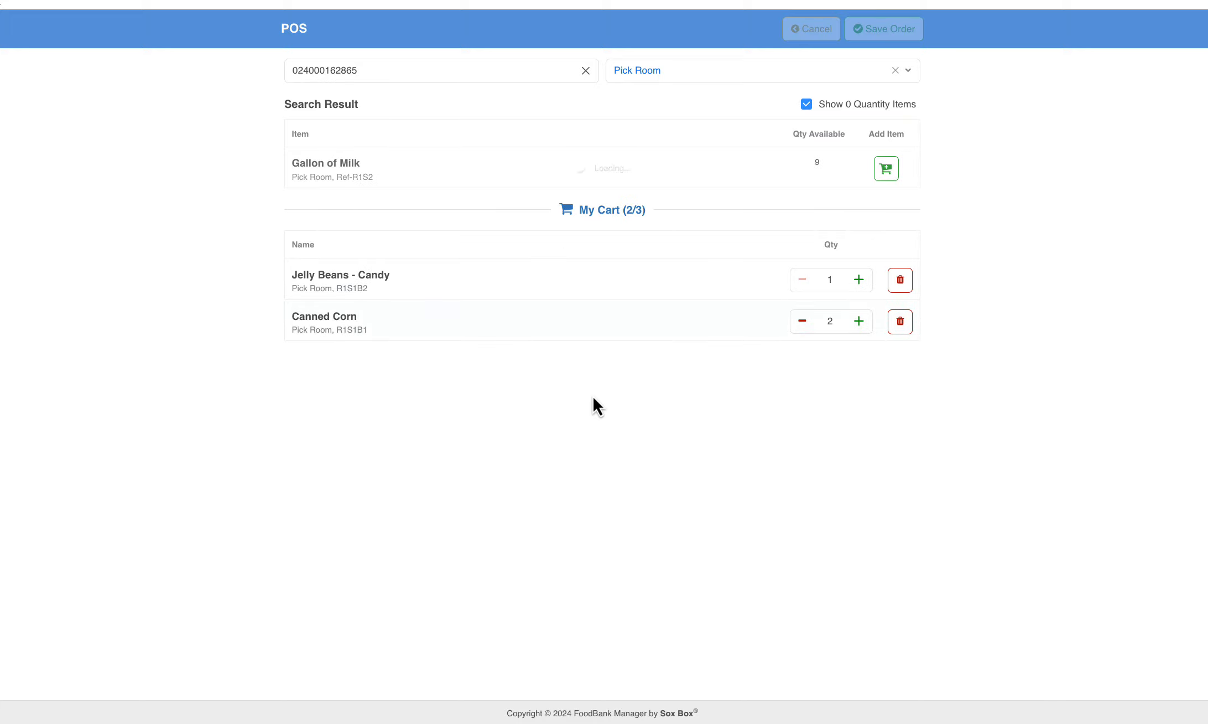
type("024000162865")
key("Return")
type("024000162865")
key("Return")
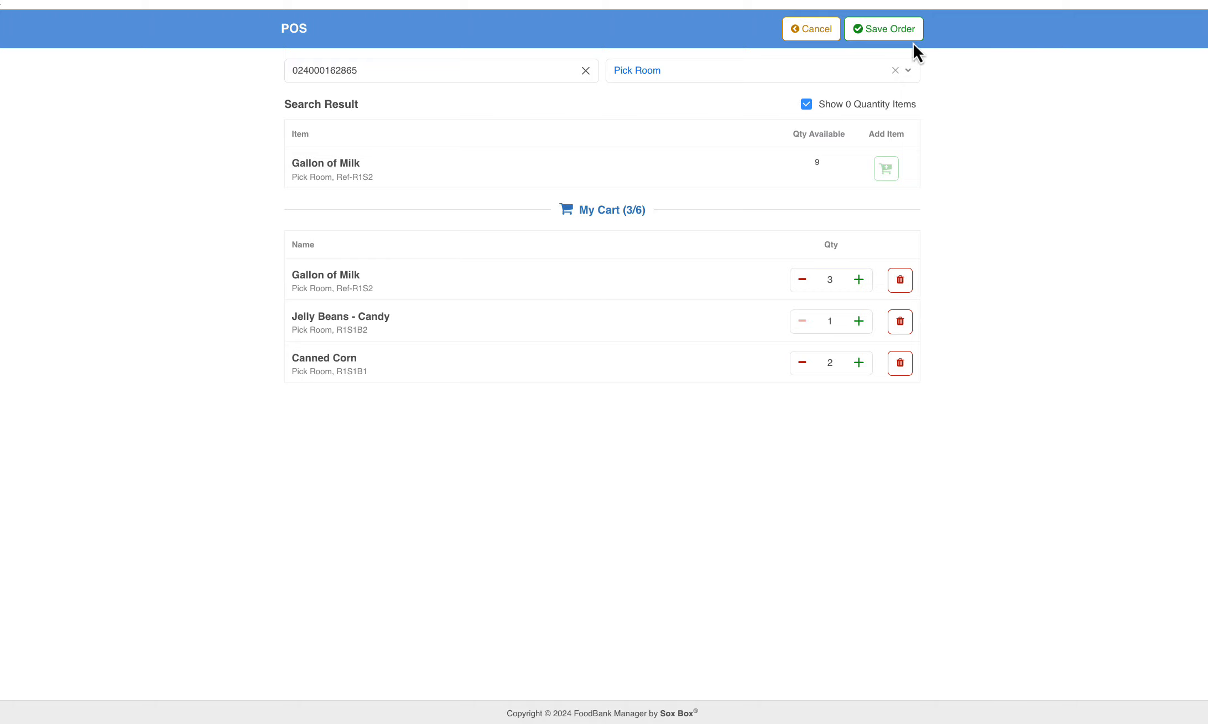
left_click(901, 31)
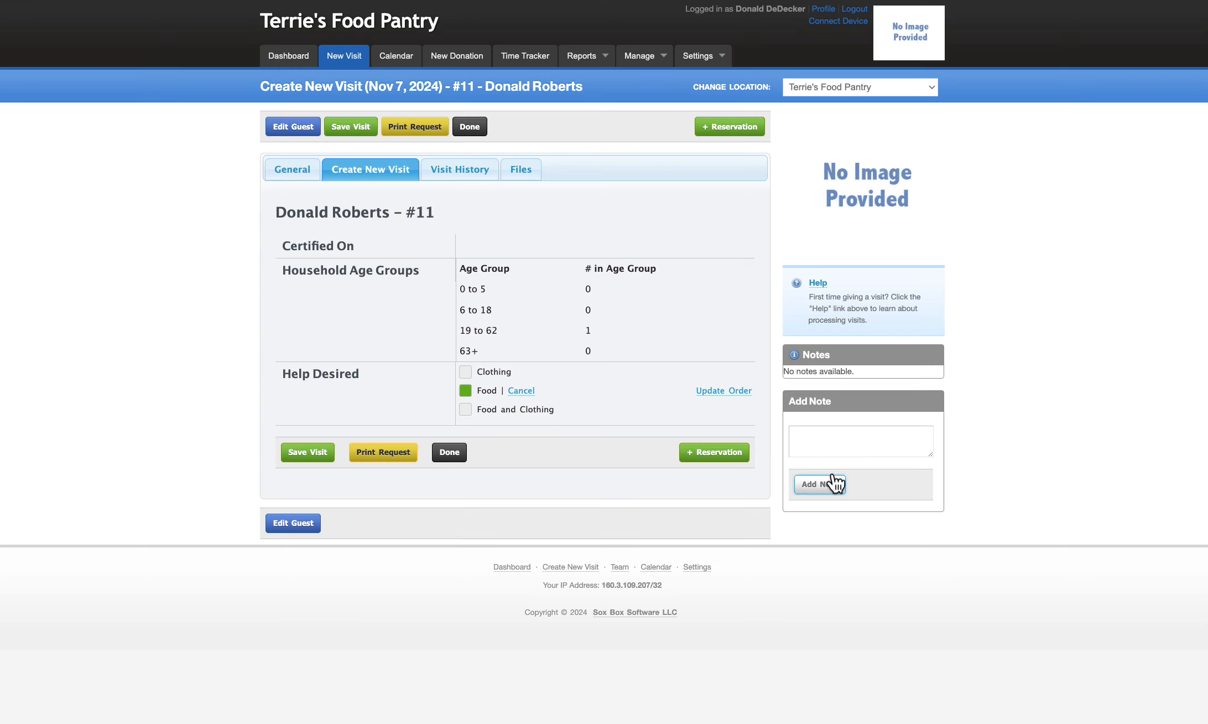
Close the second guest's visit and set their status to Complete in the Guests Checked In list
left_click(452, 457)
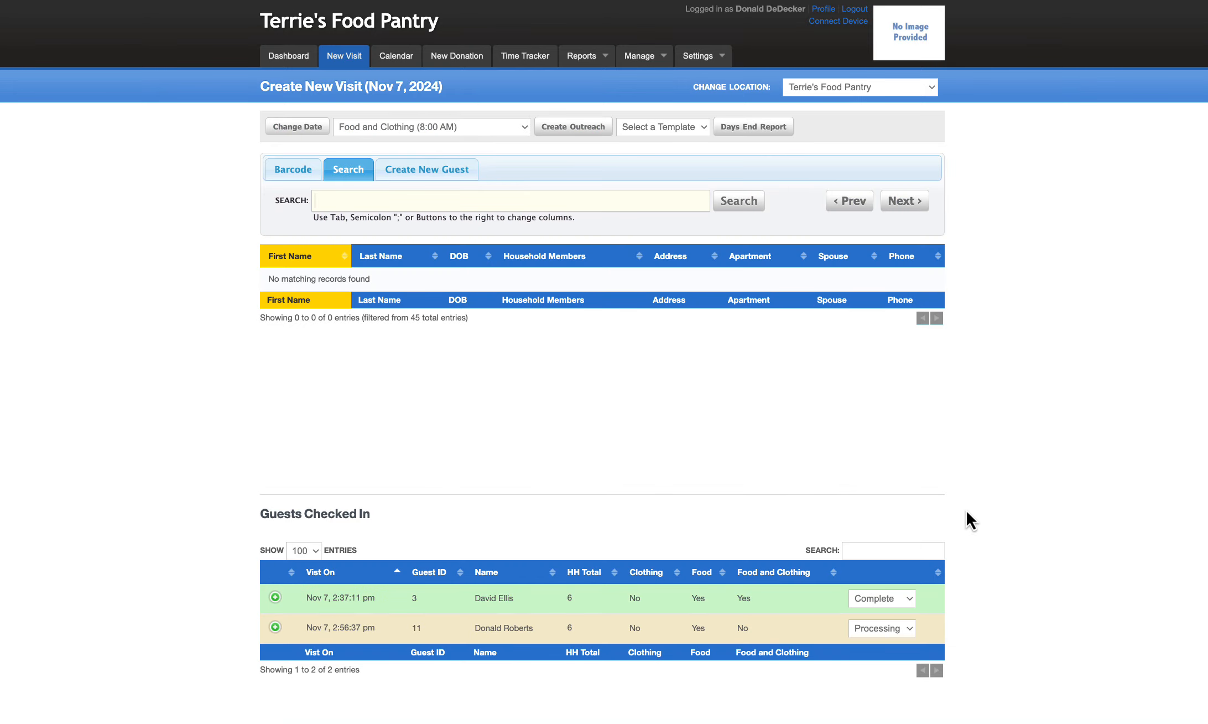
scroll(1022, 660, "down", 3)
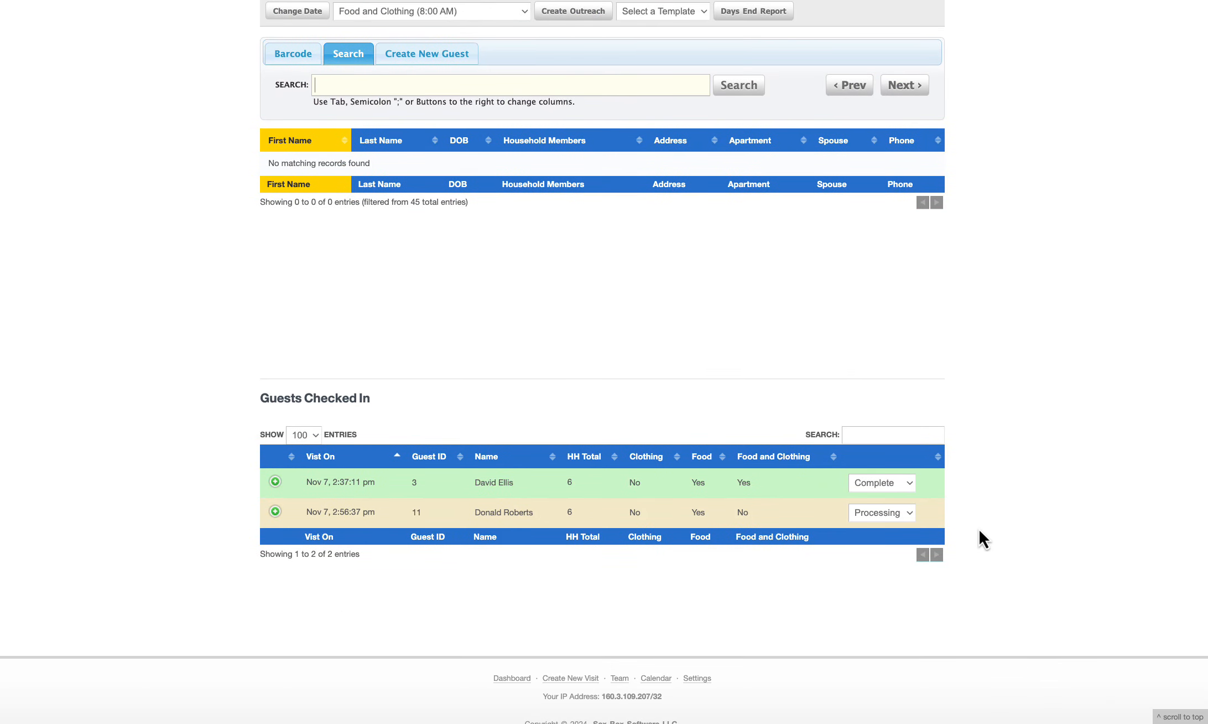
left_click(886, 525)
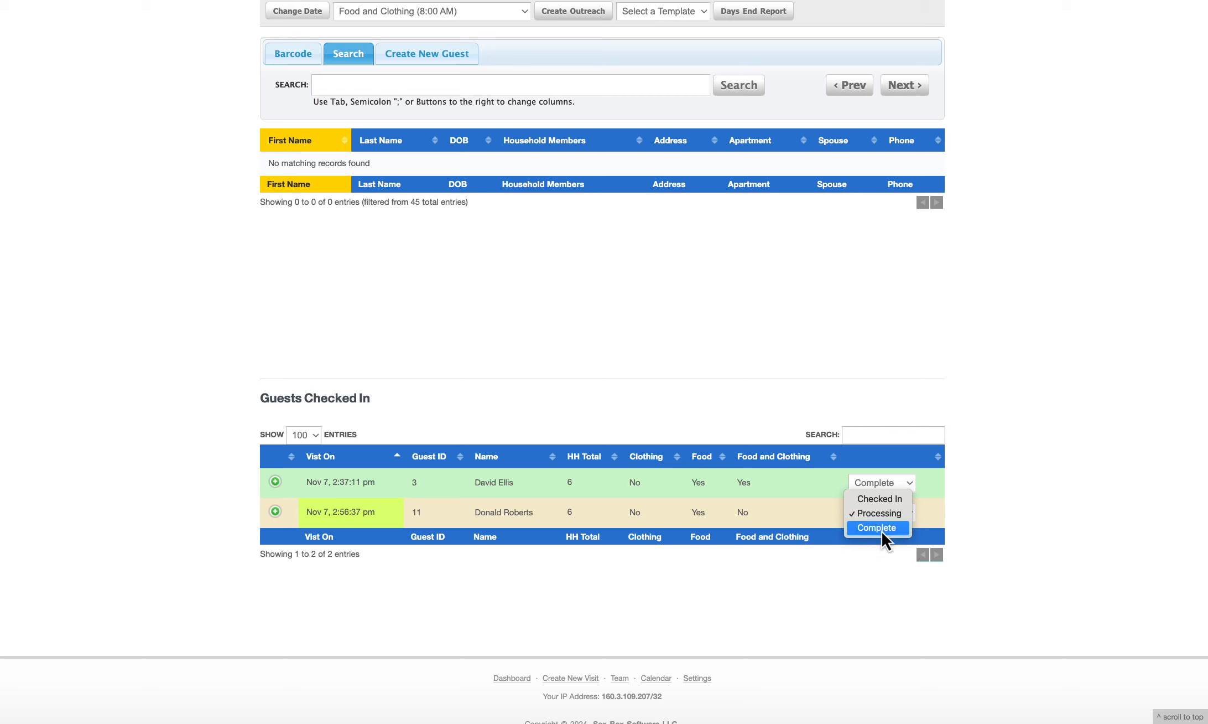
left_click(879, 528)
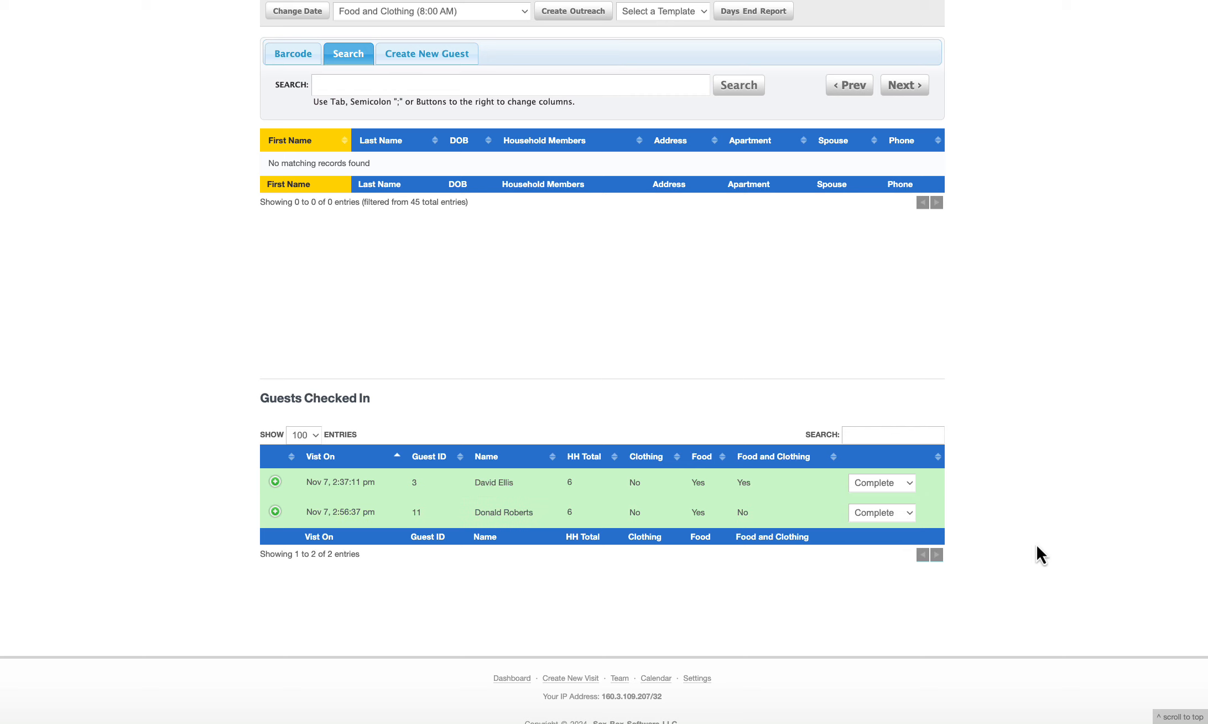